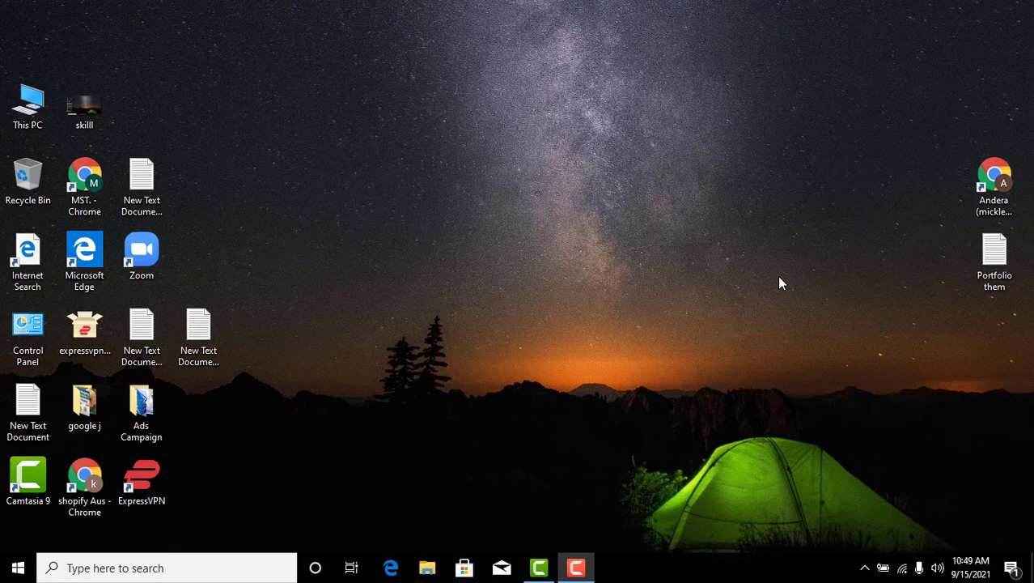
Open the Chrome profile from the desktop and load the bookmarked Google Ads overview
click(1001, 188)
double_click(1001, 189)
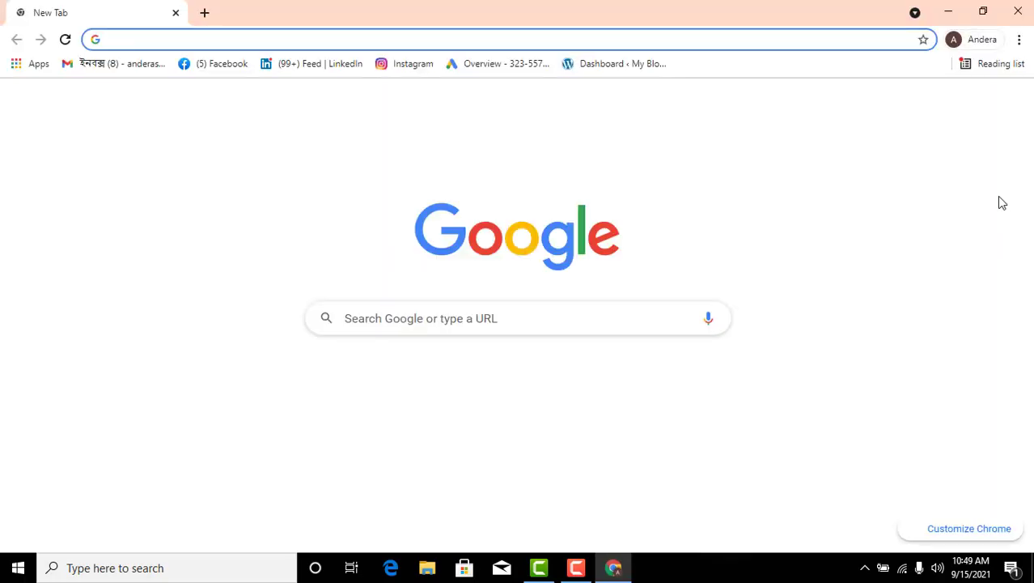
click(477, 65)
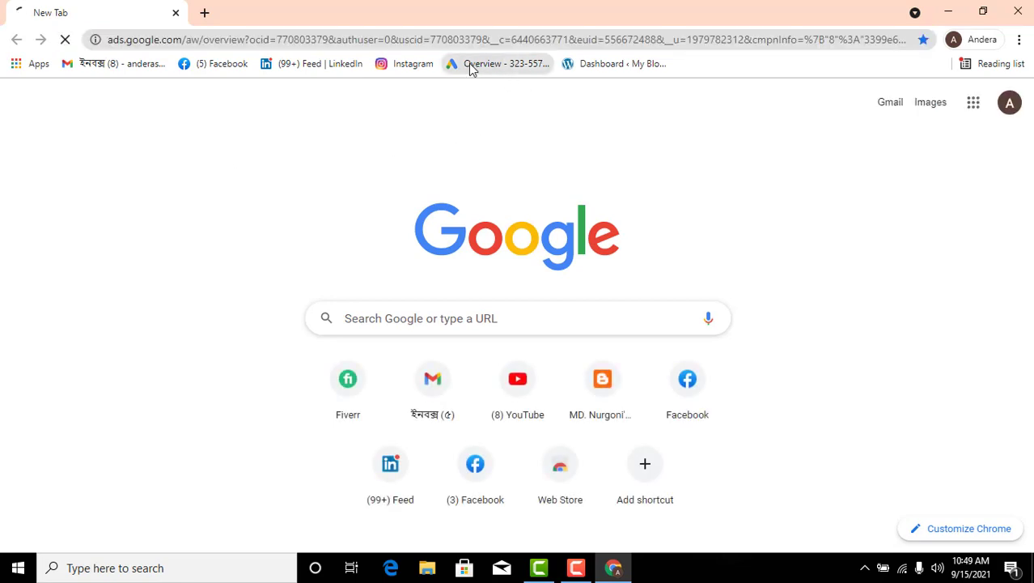
Search Google for "merchant center" in a new tab, checking the Google Ads page while it loads
click(202, 9)
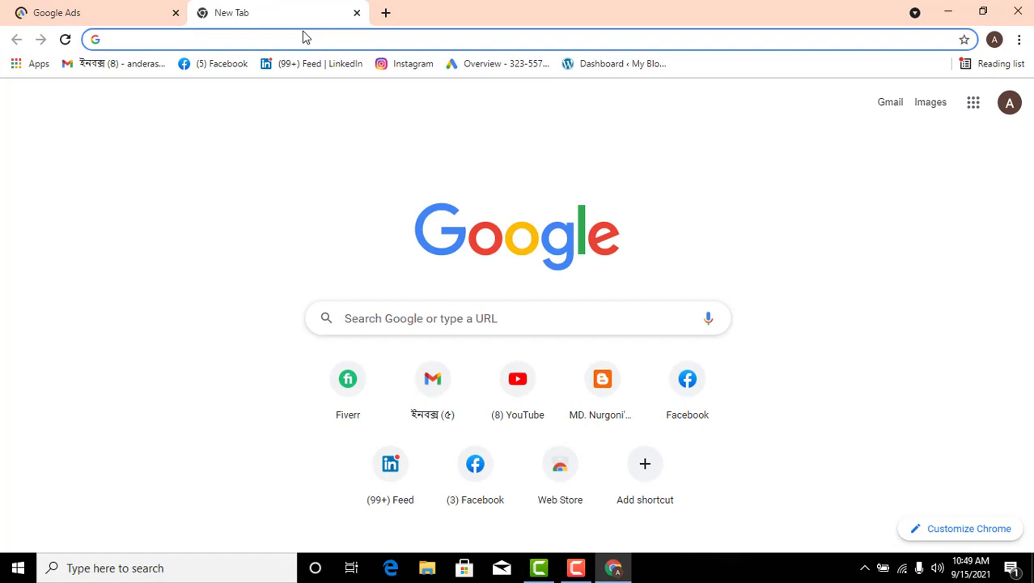
text(ma)
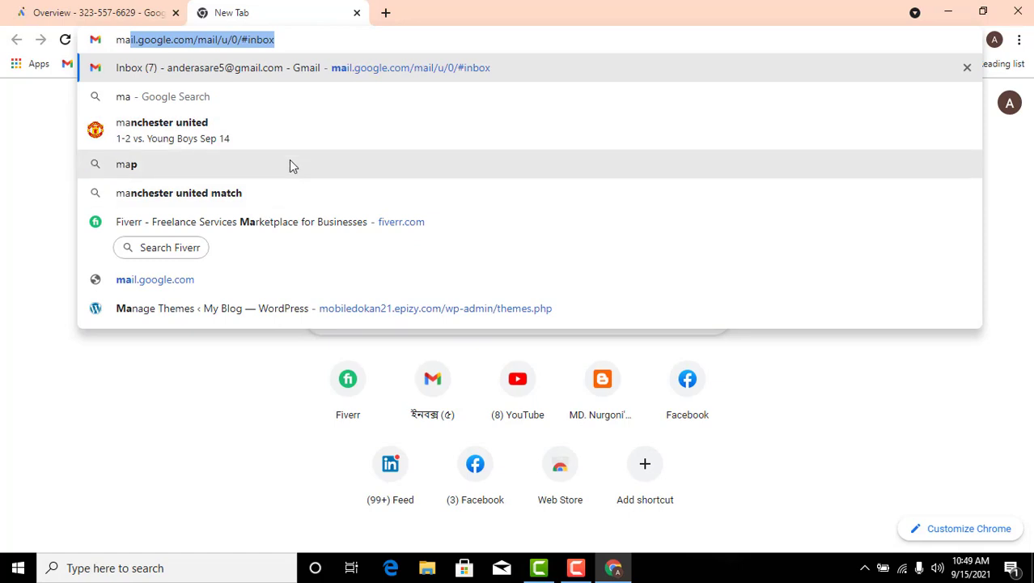
text(r)
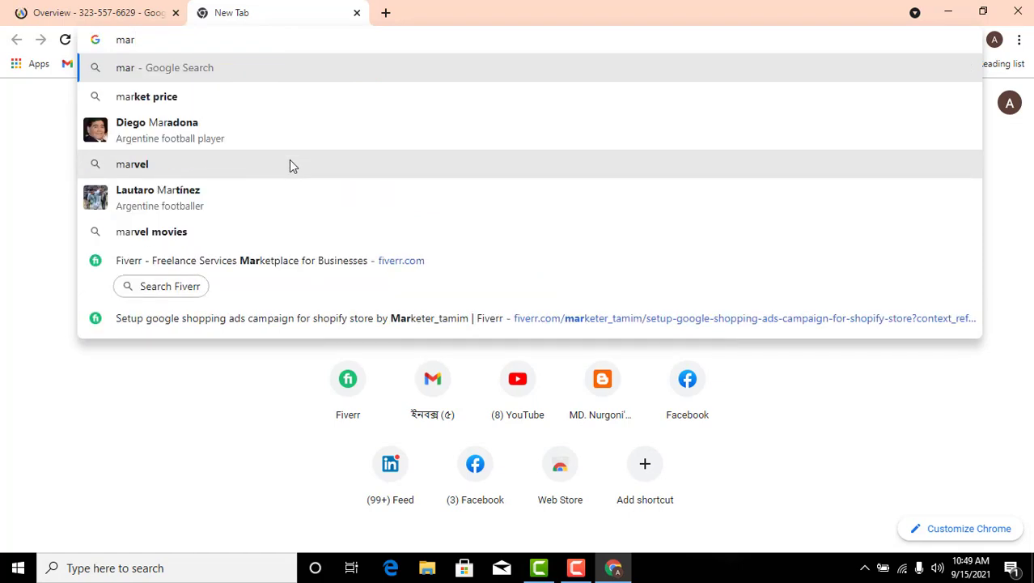
key(BackSpace)
key(BackSpace)
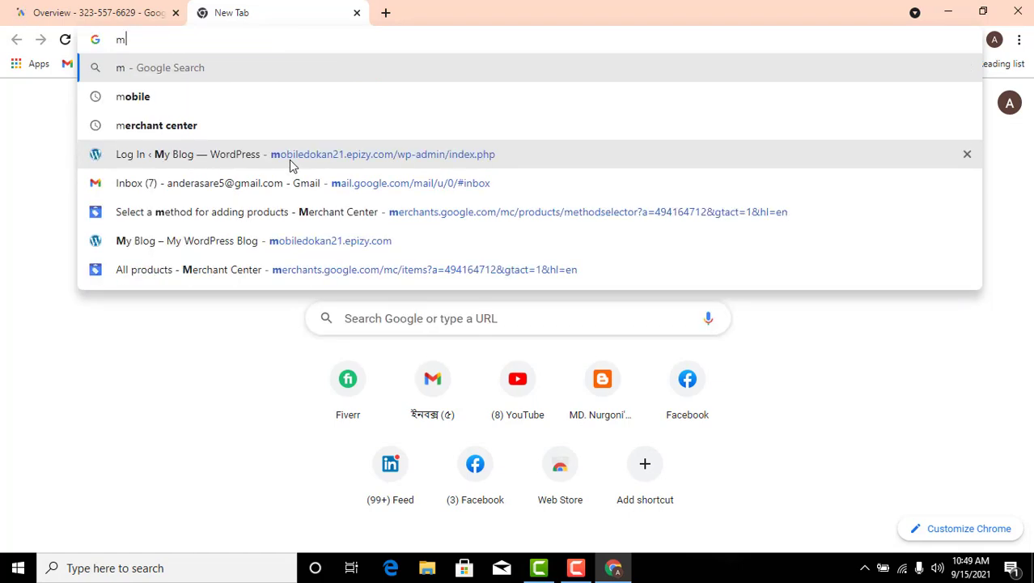
click(222, 130)
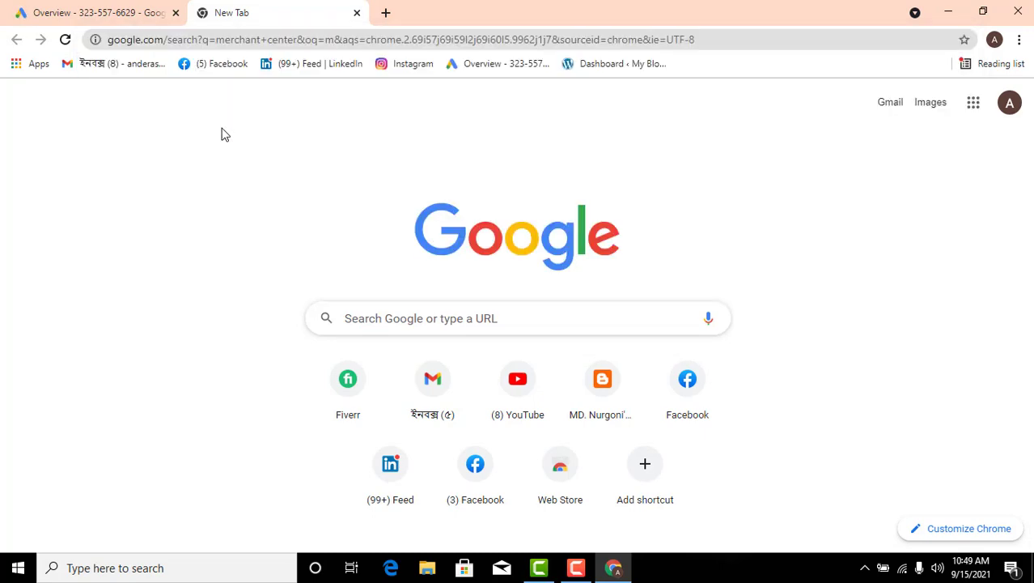
click(58, 6)
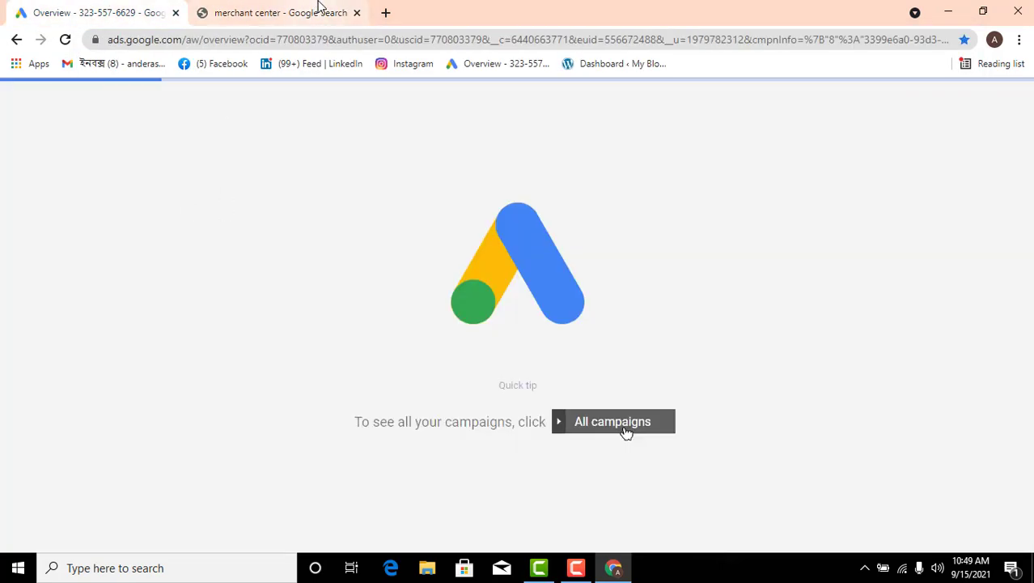
click(316, 9)
Open the Google Merchant Center result and sign in to Merchant Center
click(368, 246)
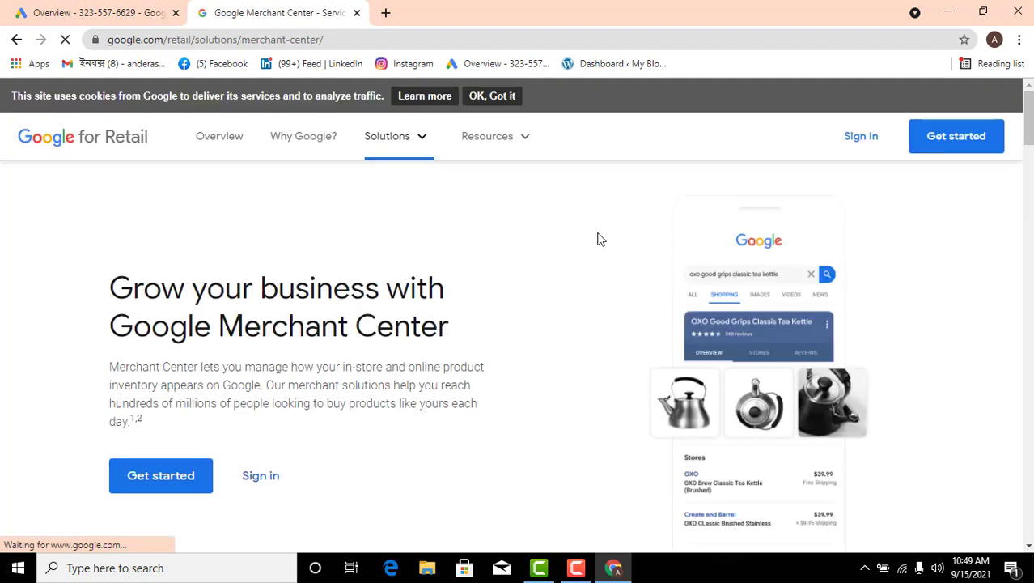
click(885, 196)
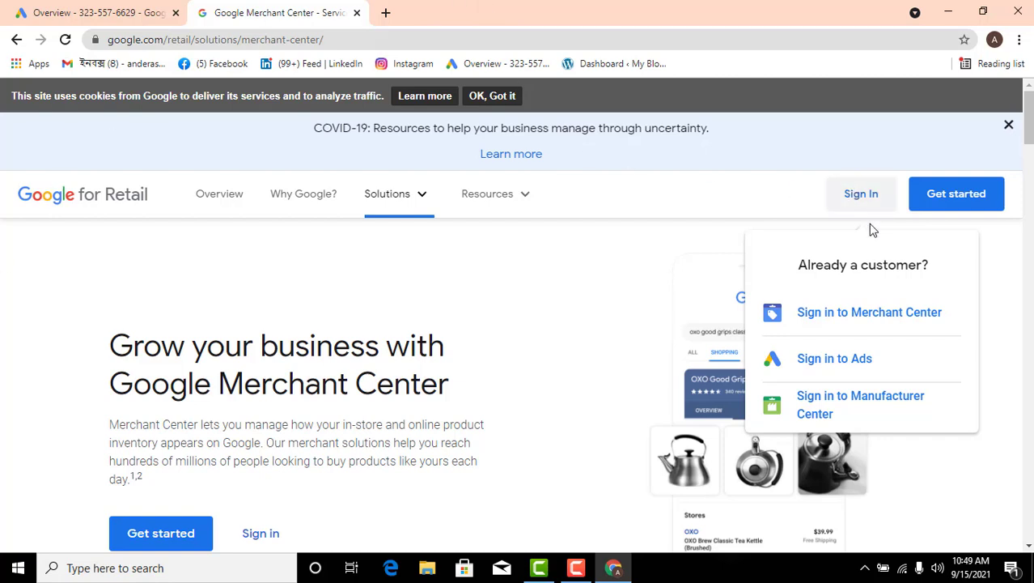
click(870, 322)
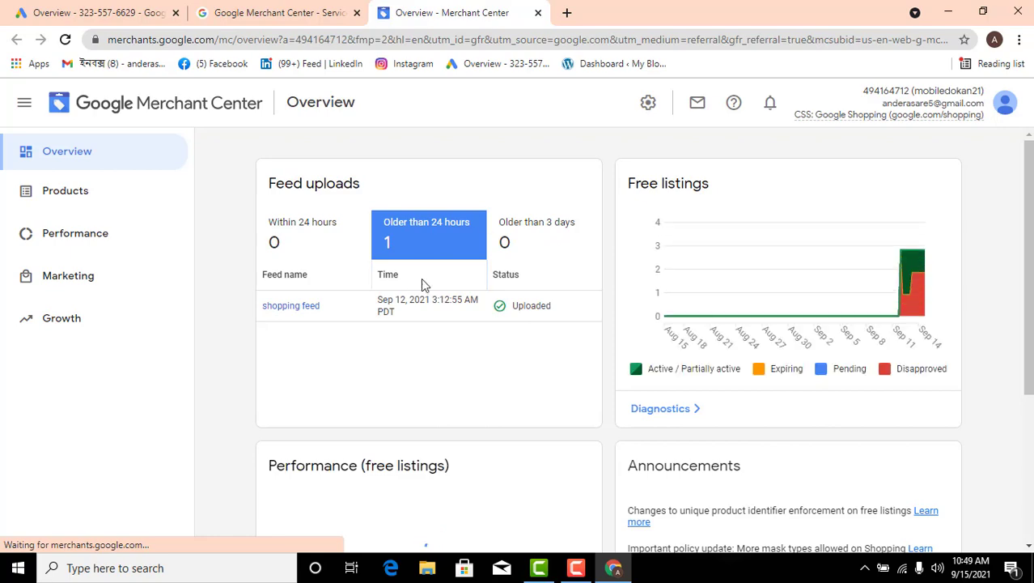
Review the Merchant Center overview and look through the list of all products
scroll(623, 348, down, 4)
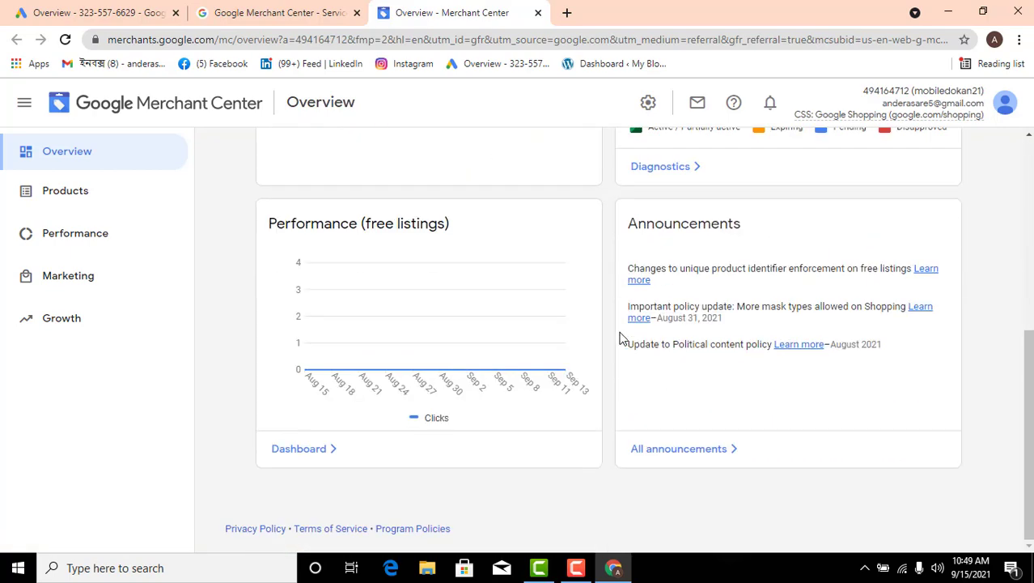
scroll(589, 311, up, 4)
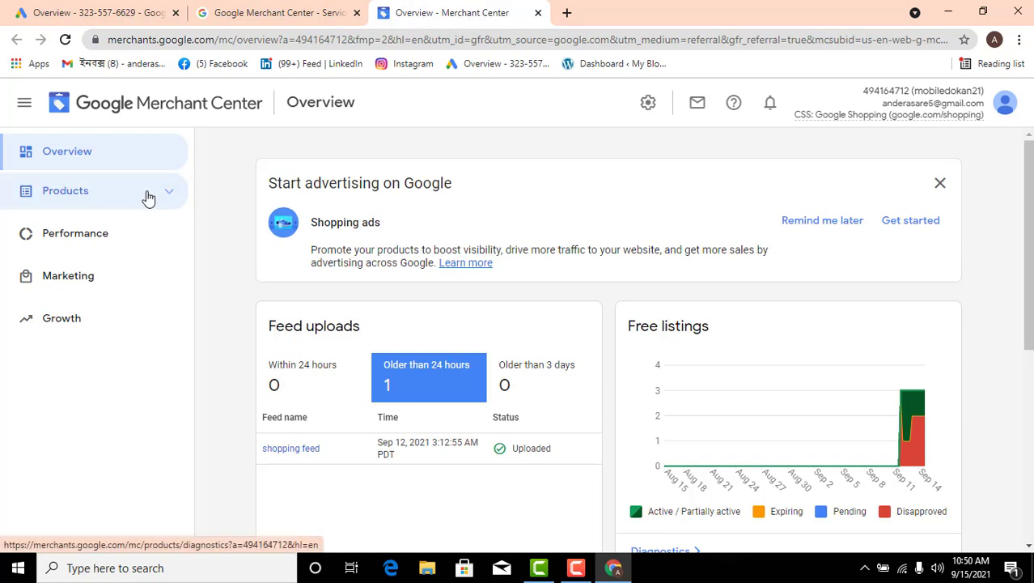
click(159, 200)
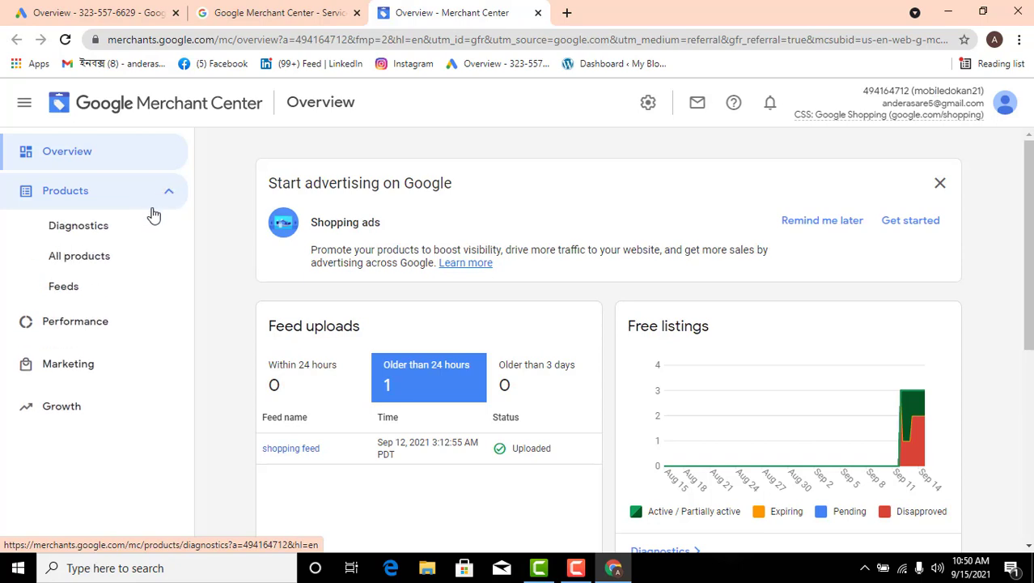
click(99, 264)
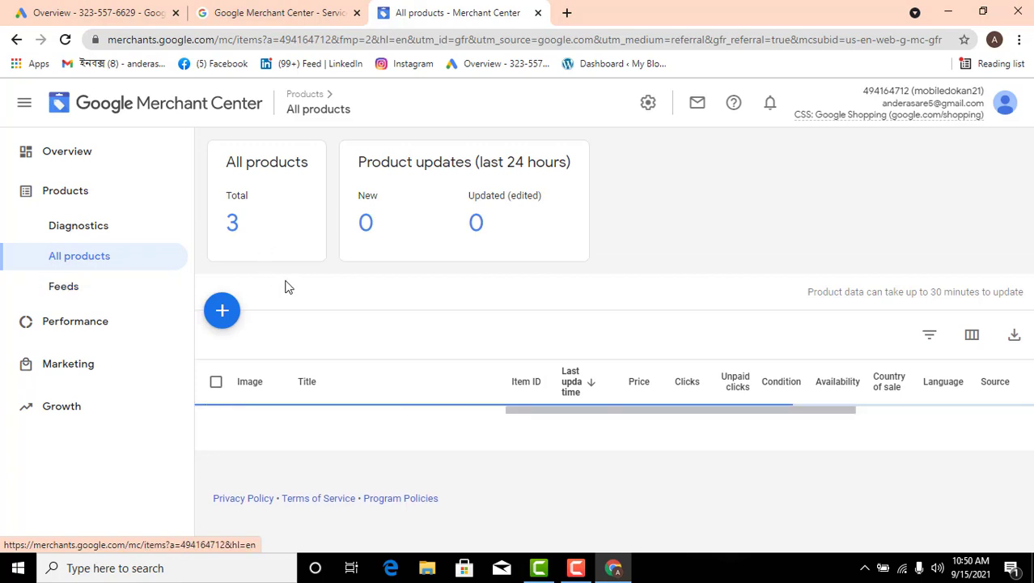
scroll(478, 370, down, 2)
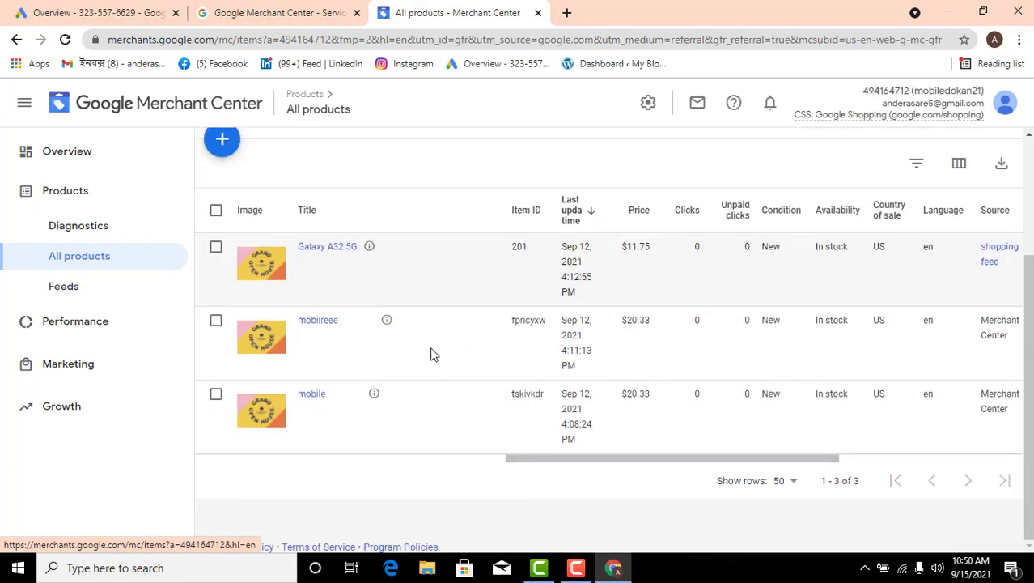
scroll(360, 328, up, 1)
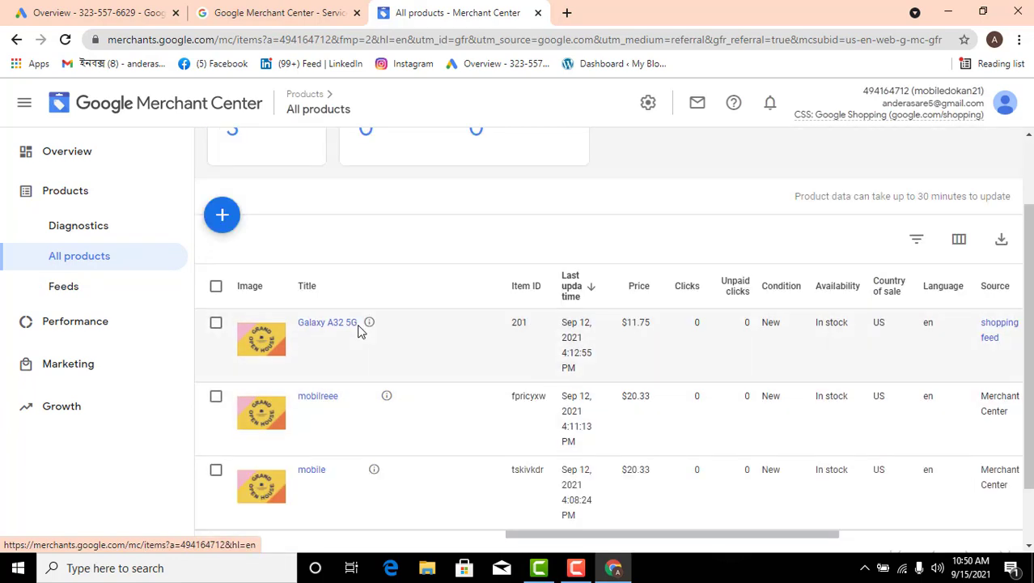
scroll(360, 328, up, 1)
scroll(360, 327, down, 2)
scroll(360, 328, up, 2)
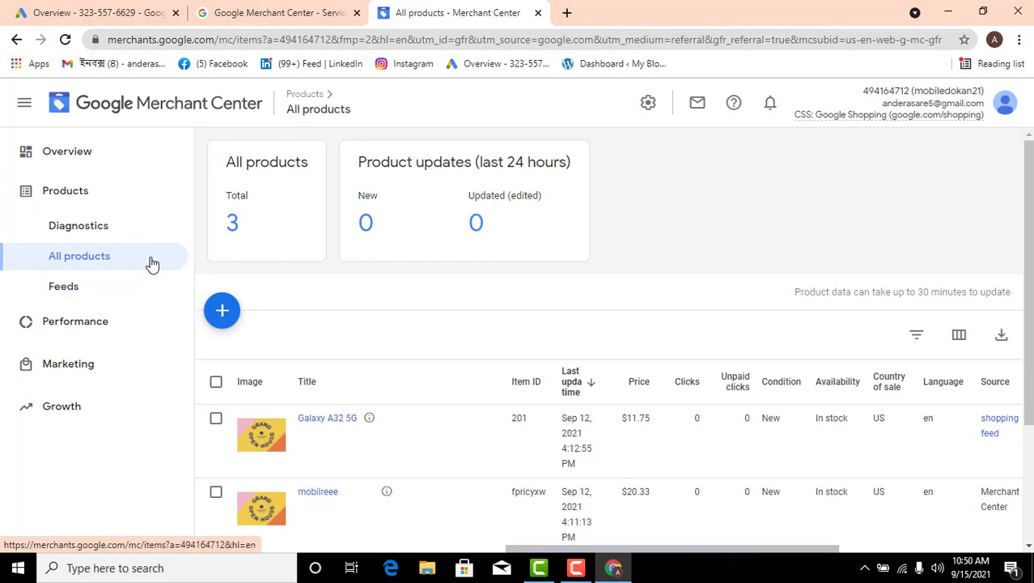
Open the shopping feed's Google Sheet from the product feeds and inspect the product's link and description cells
click(92, 293)
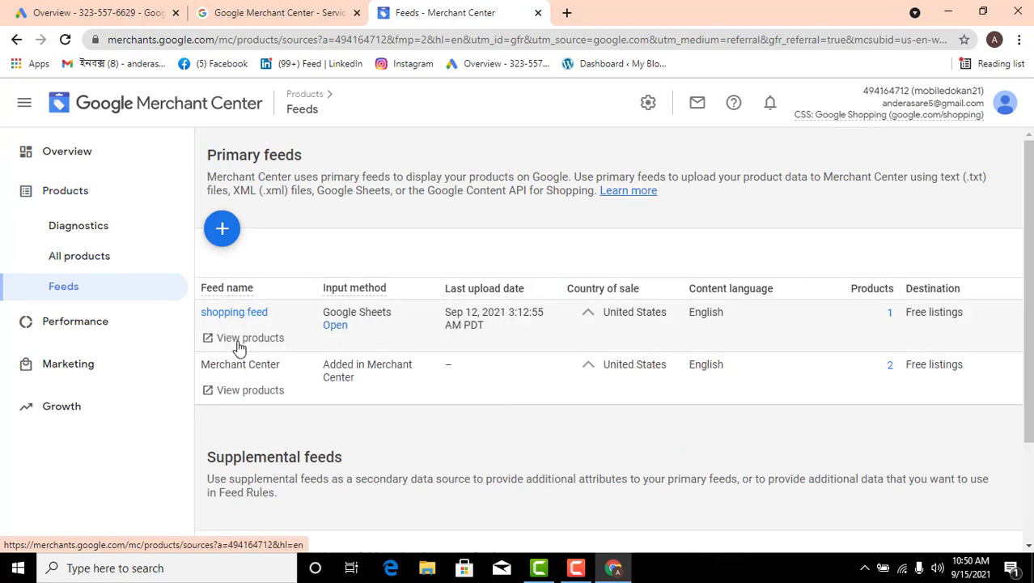
right_click(335, 328)
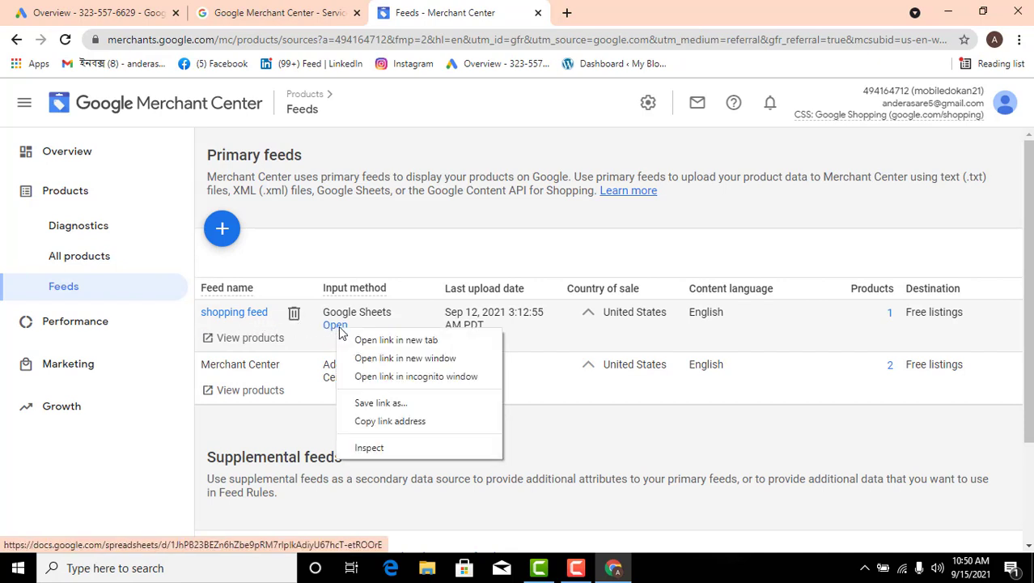
click(335, 326)
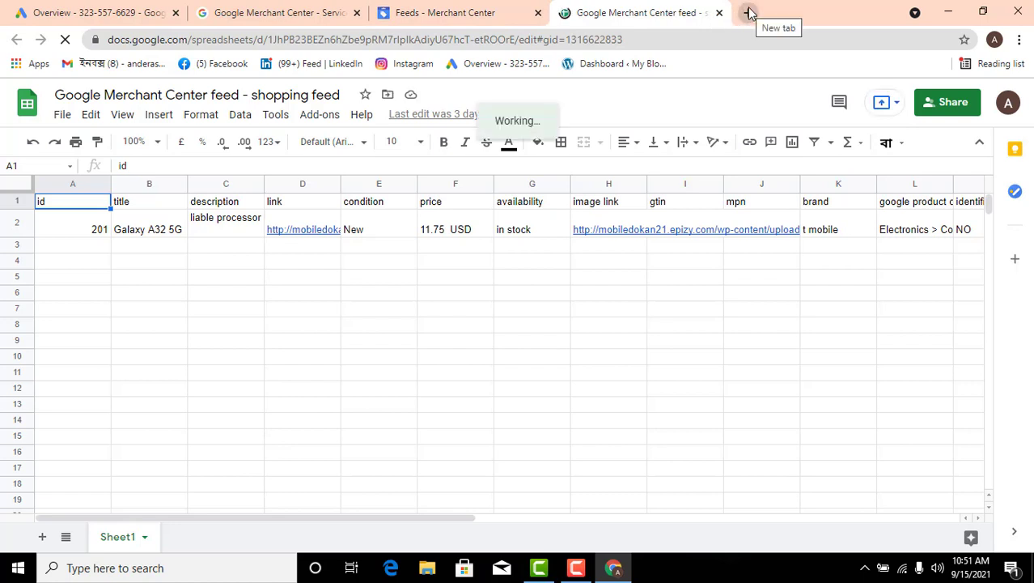
click(307, 231)
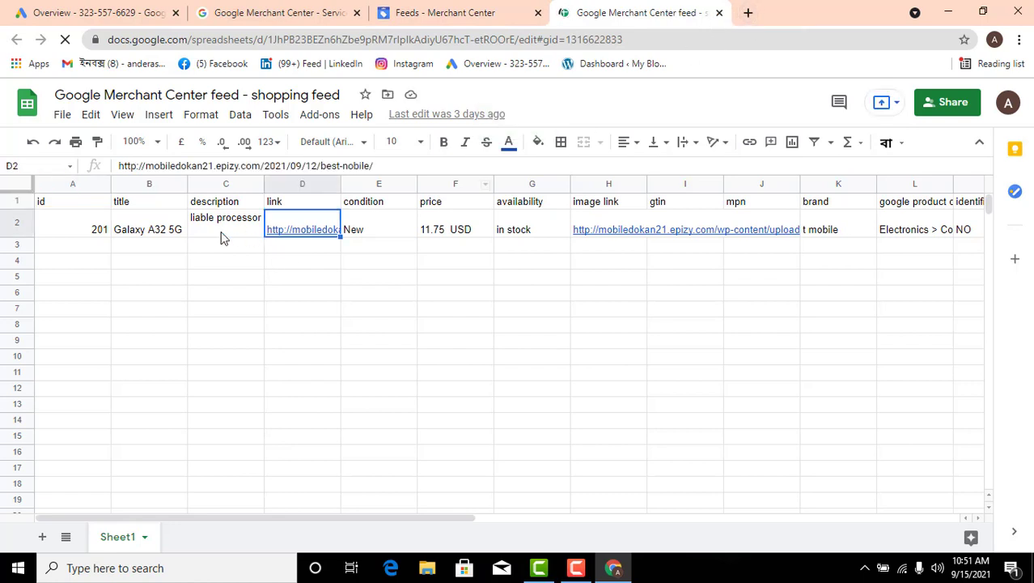
click(222, 234)
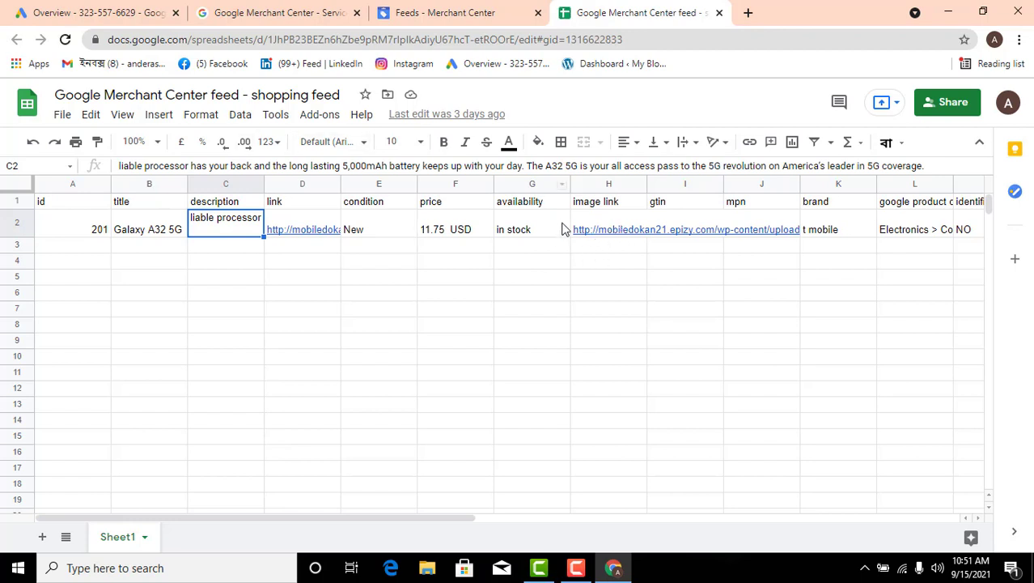
Try to load the bookmarked WordPress dashboard in a new tab, checking back on the feed sheet while waiting
click(751, 12)
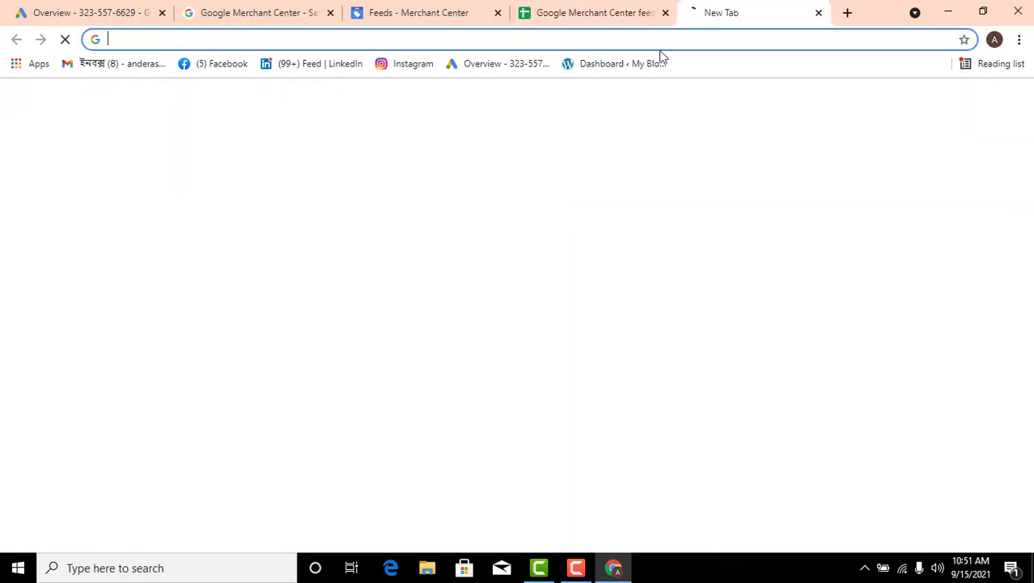
click(620, 66)
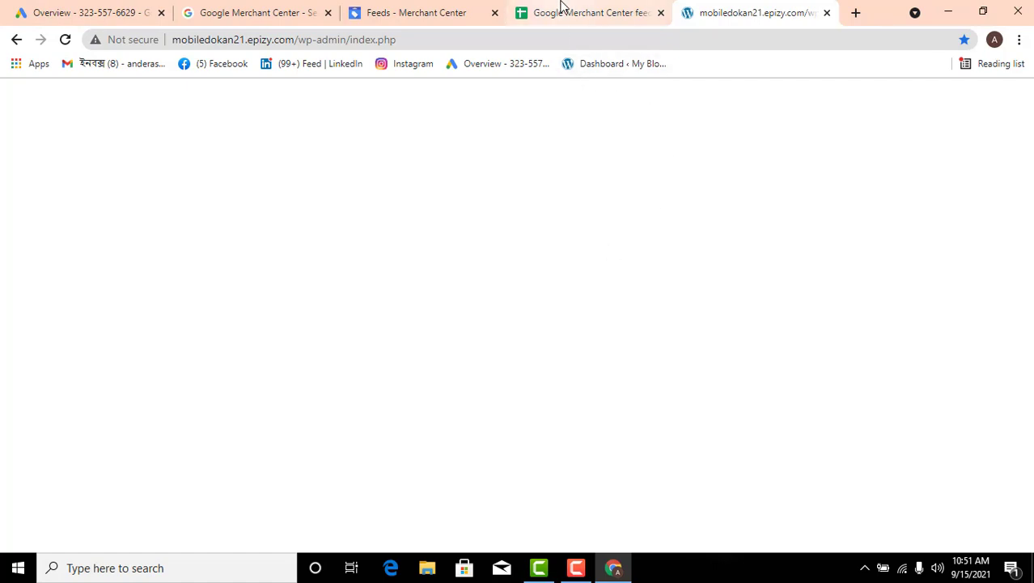
click(561, 10)
click(380, 12)
click(567, 18)
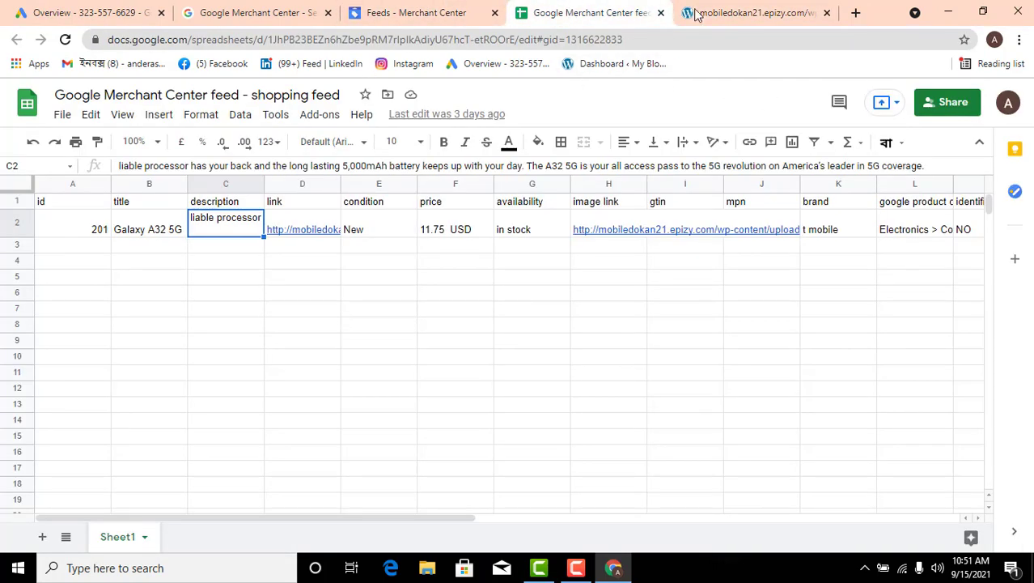
click(737, 13)
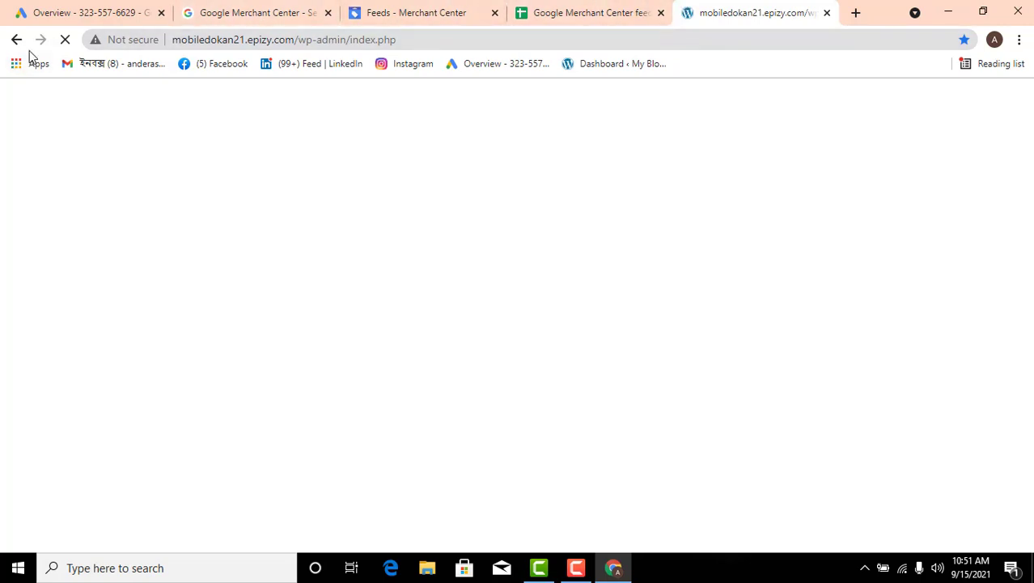
click(67, 39)
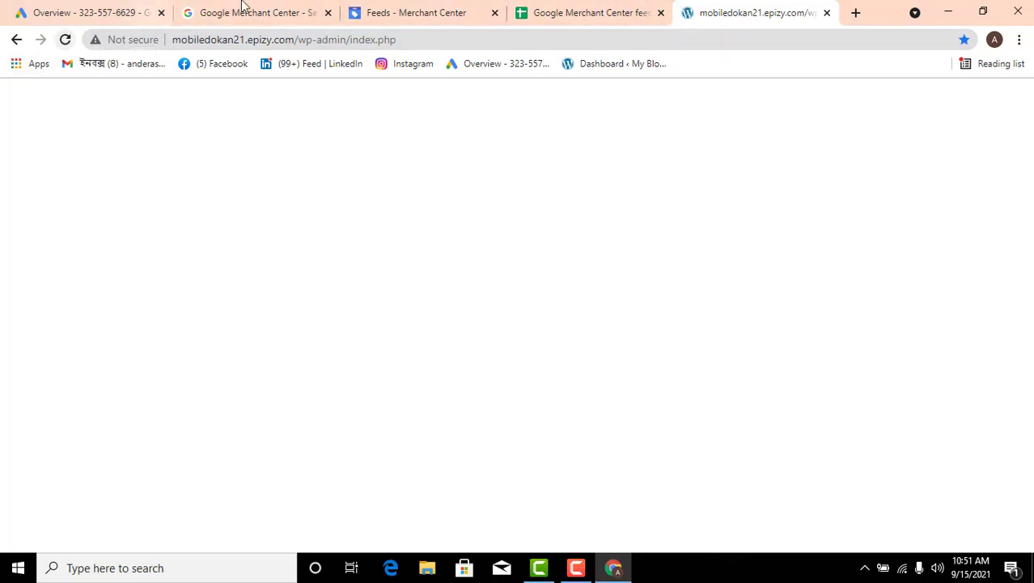
Enter 202 as the id of a second product in cell A3 of the feed sheet and dismiss the document status tip
click(551, 12)
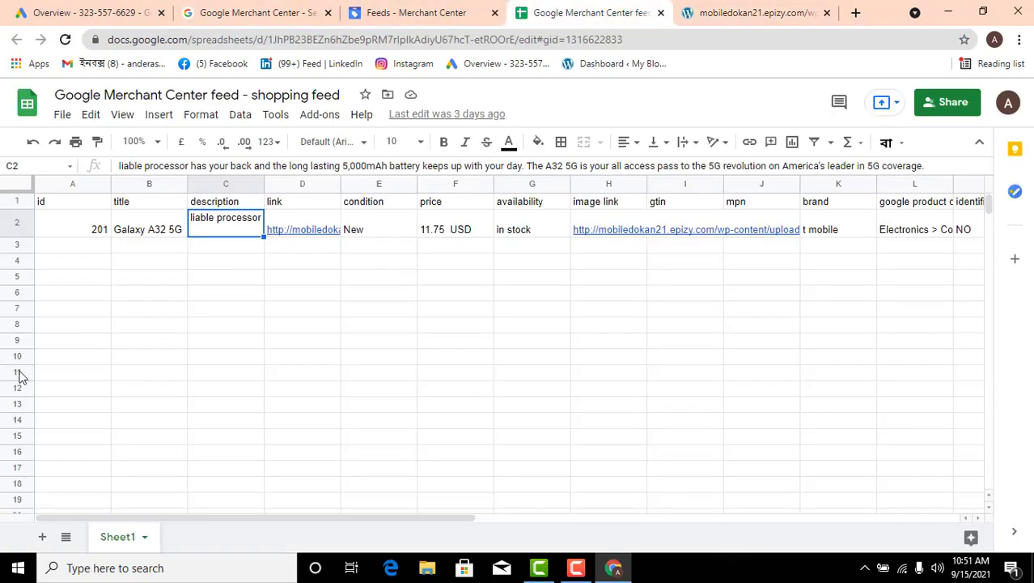
double_click(91, 253)
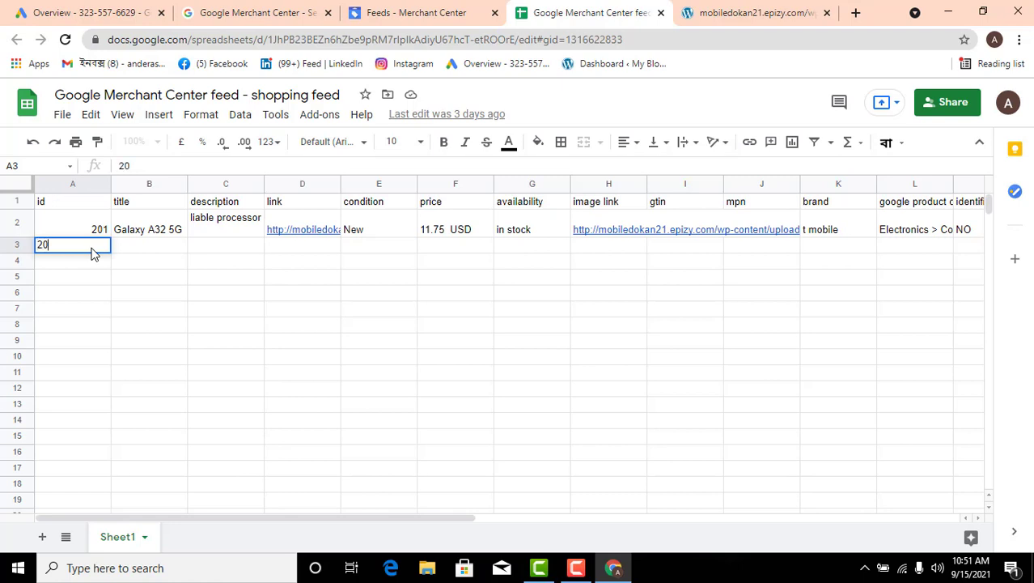
click(168, 231)
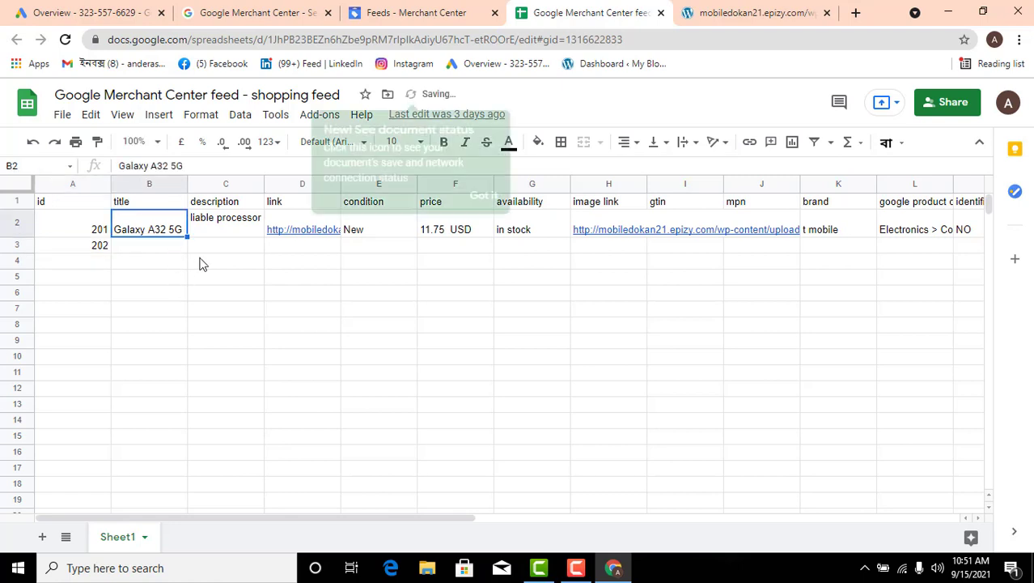
click(483, 196)
Reload the WordPress admin page and log in with the saved username and password
click(739, 12)
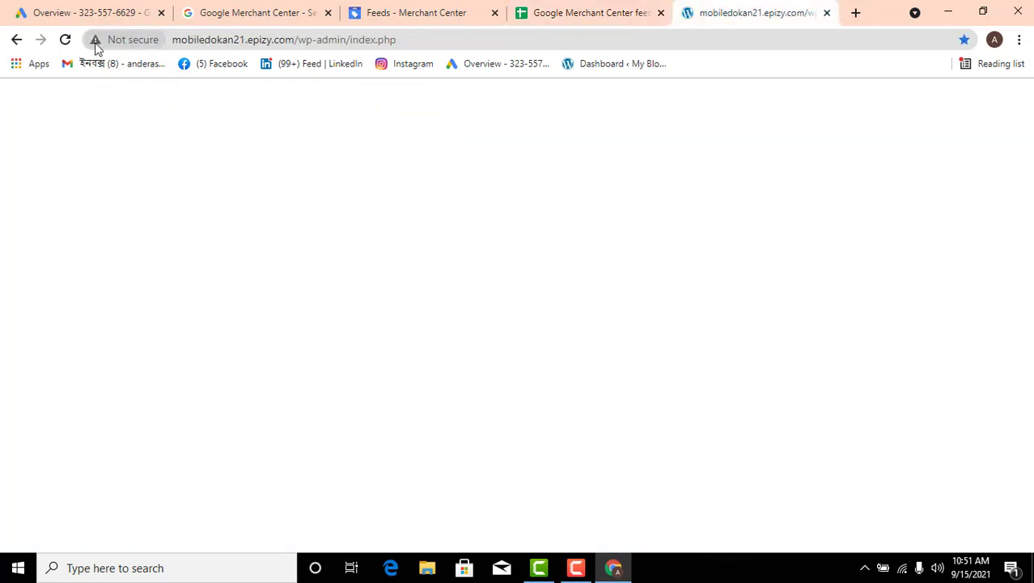
click(66, 41)
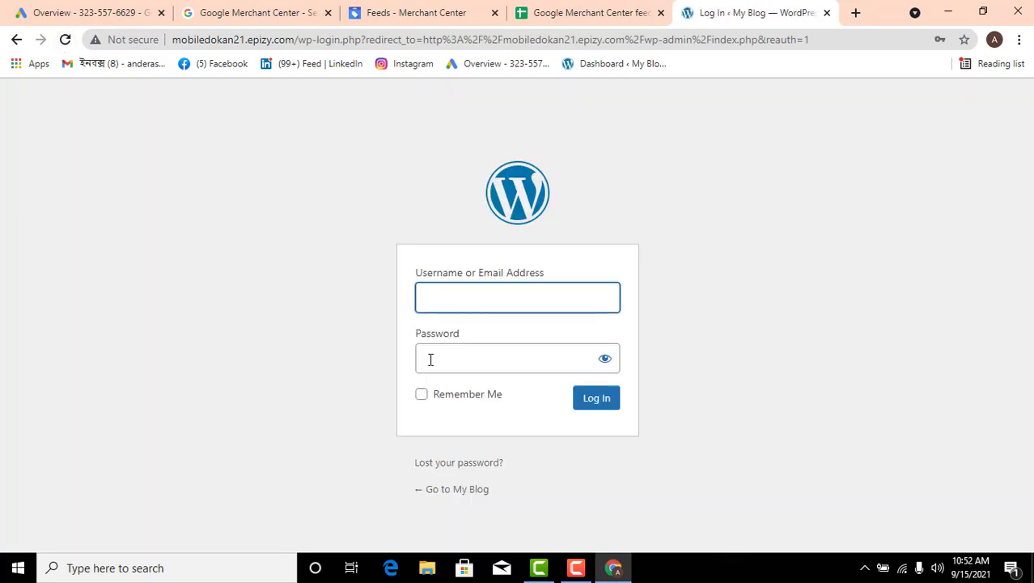
click(449, 301)
click(473, 344)
click(596, 398)
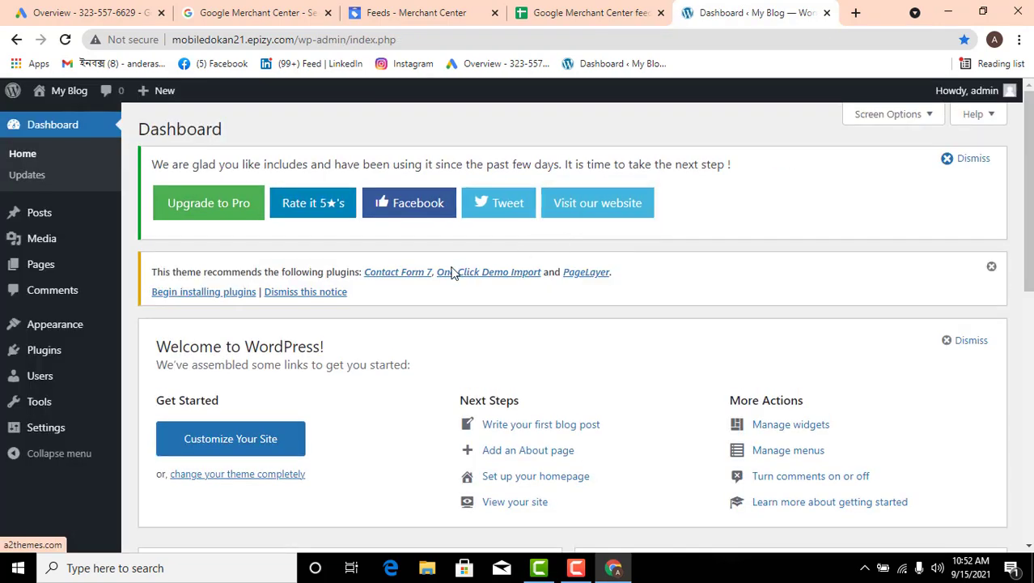
Create a new WordPress post and title it "samsung j5"
mouse_move(87, 225)
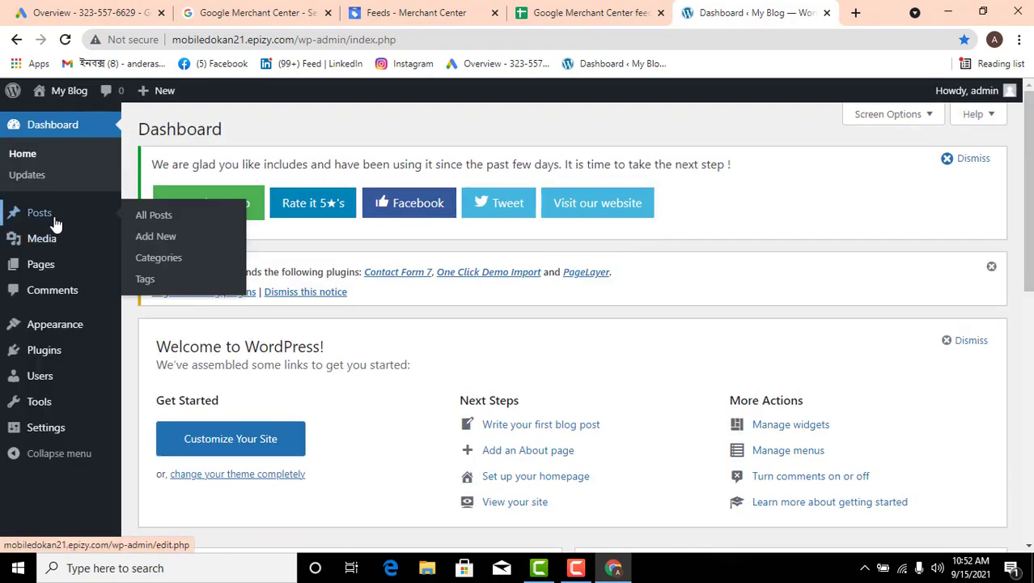
click(163, 236)
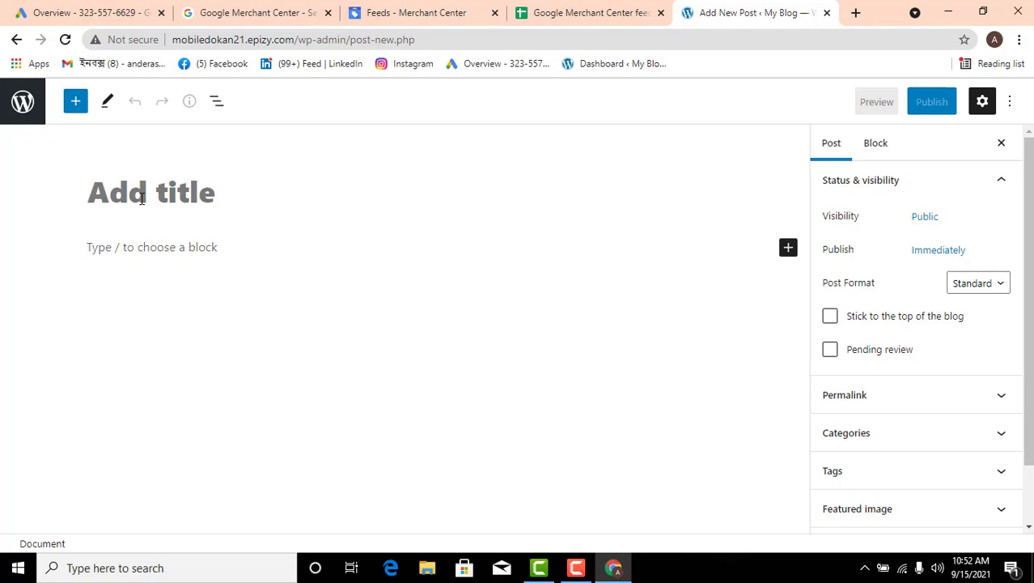
text(sam)
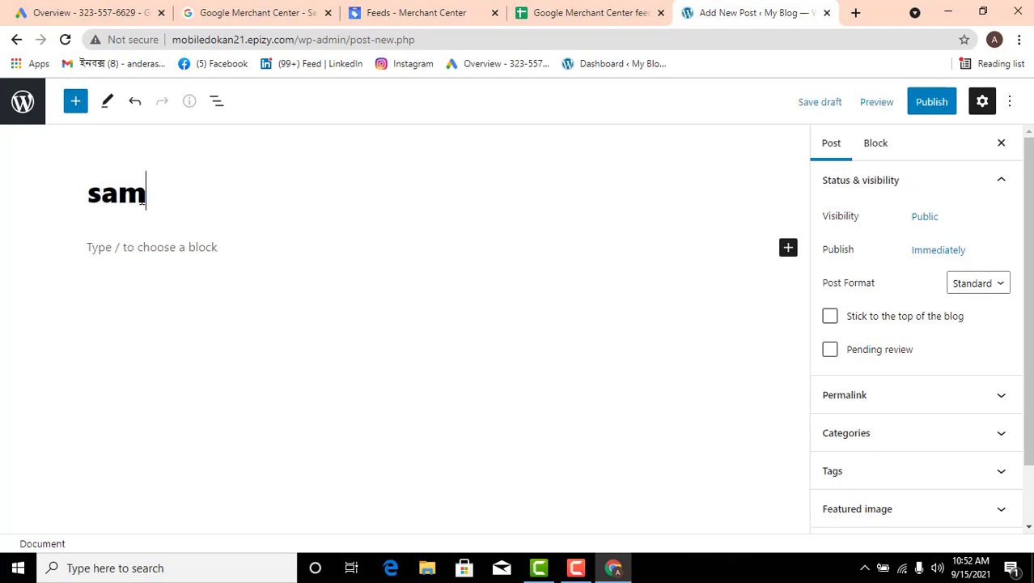
text(si)
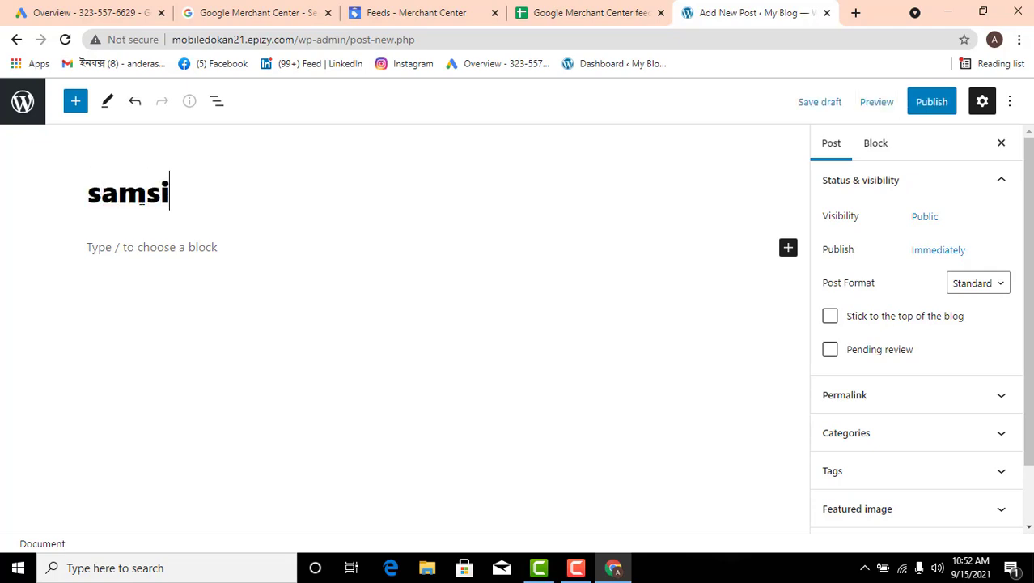
key(BackSpace)
text(ung)
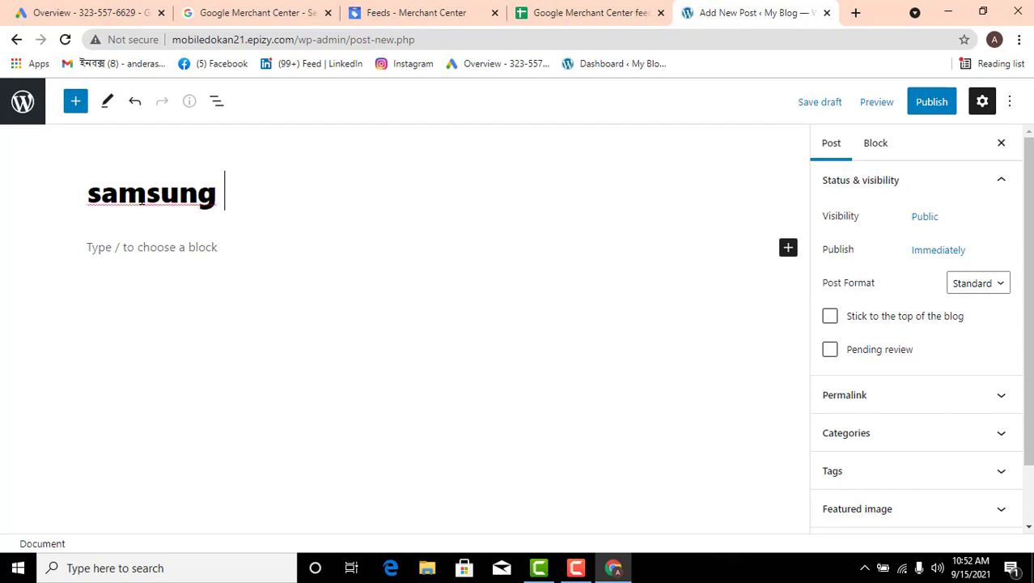
text(j5)
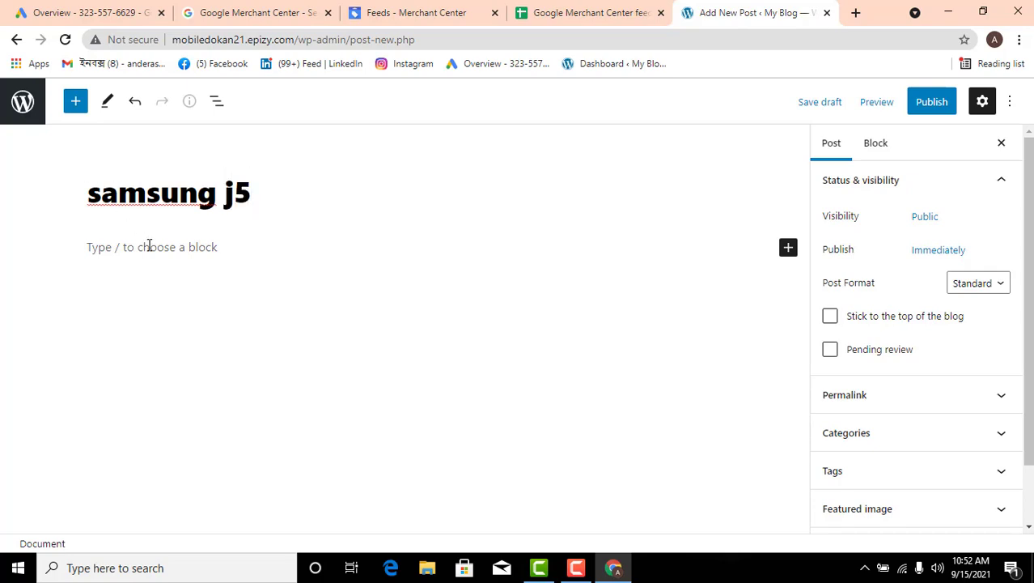
Copy "Reach hundreds of millions of people looking to buy products" from the Google Merchant Center page into the post body
click(156, 247)
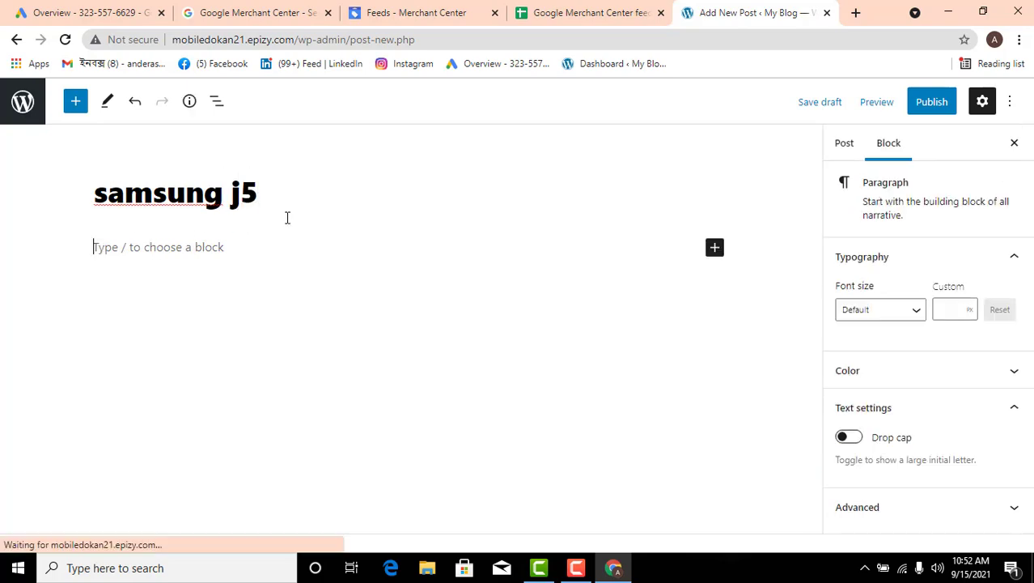
click(854, 13)
click(224, 11)
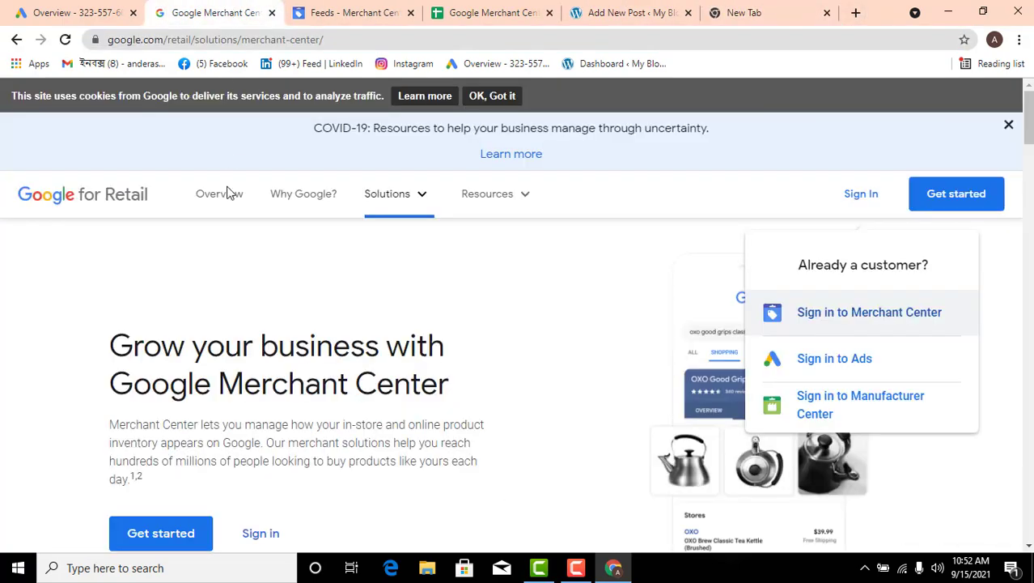
scroll(247, 376, down, 4)
scroll(249, 369, up, 4)
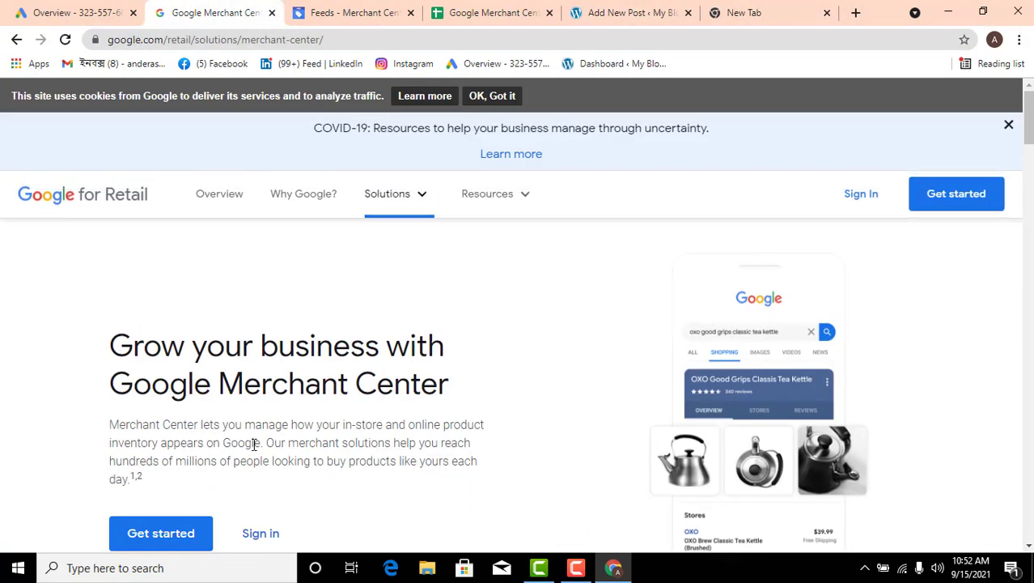
scroll(316, 454, down, 5)
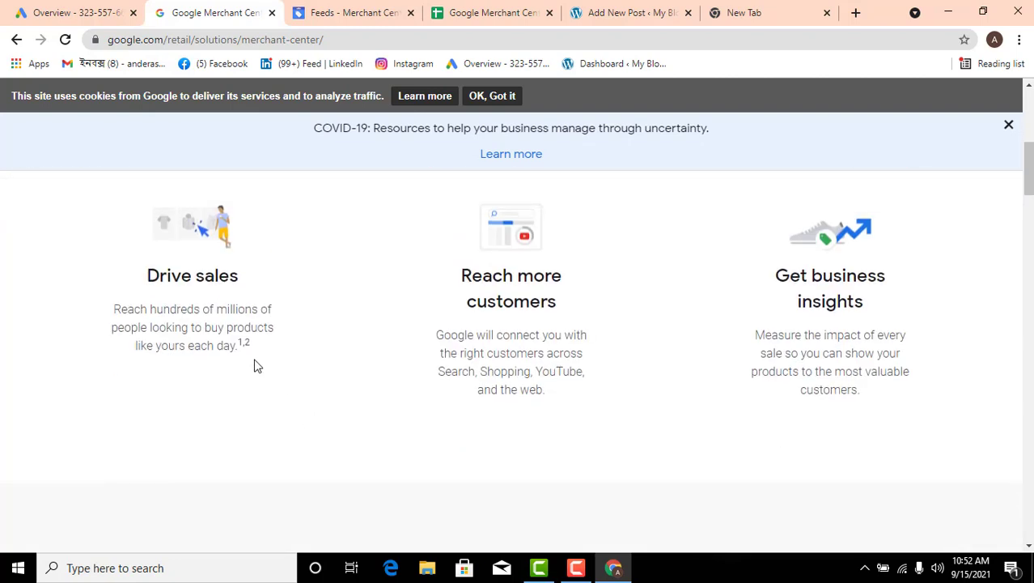
drag(202, 326, 123, 314)
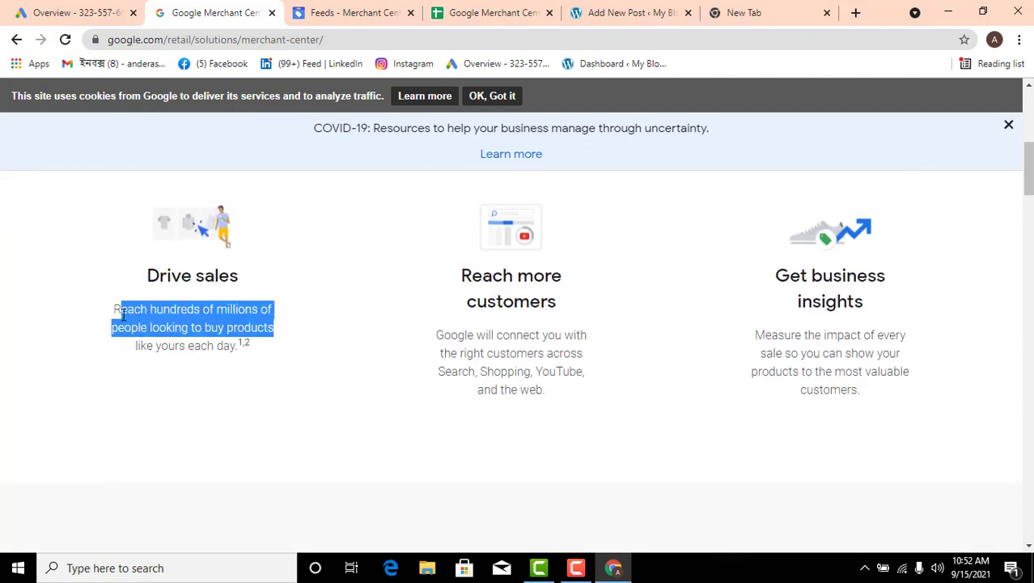
right_click(128, 310)
click(152, 321)
click(616, 11)
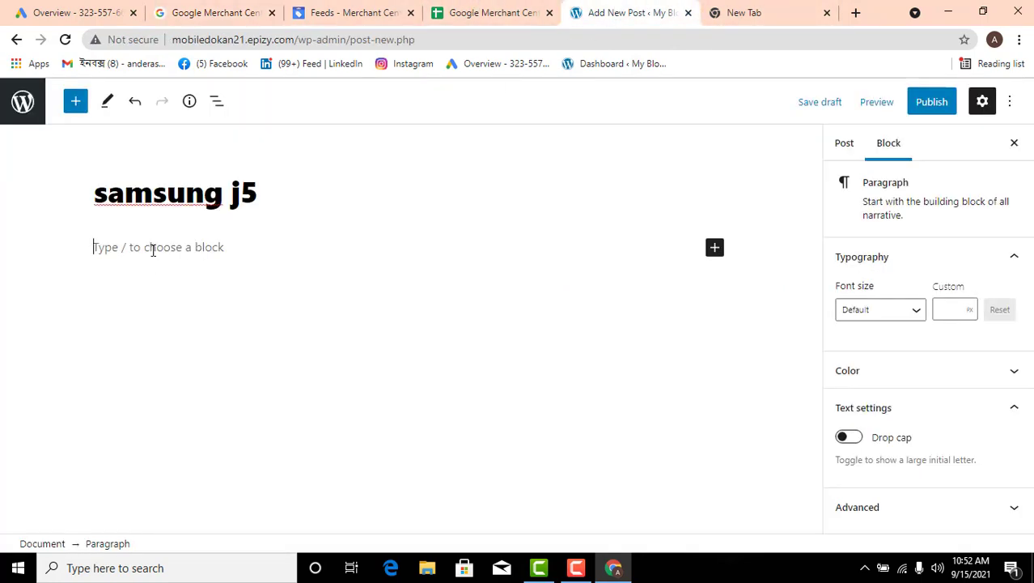
key(ctrl+v)
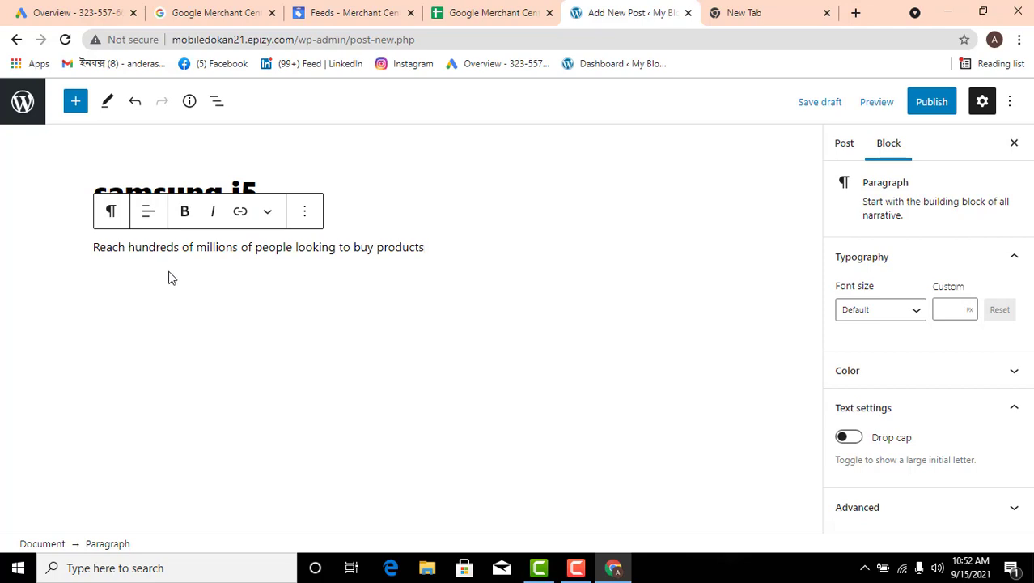
click(301, 186)
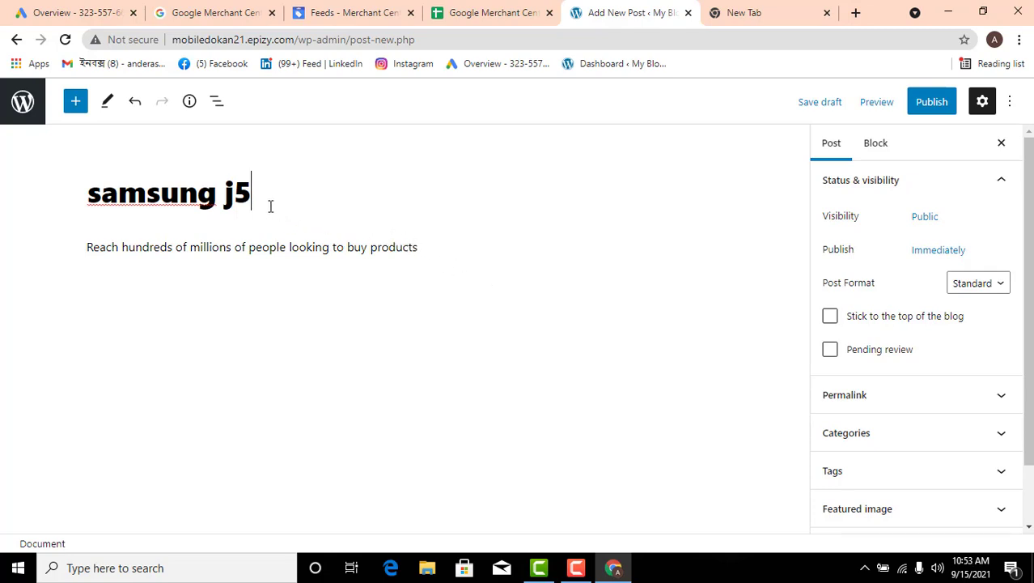
right_click(321, 233)
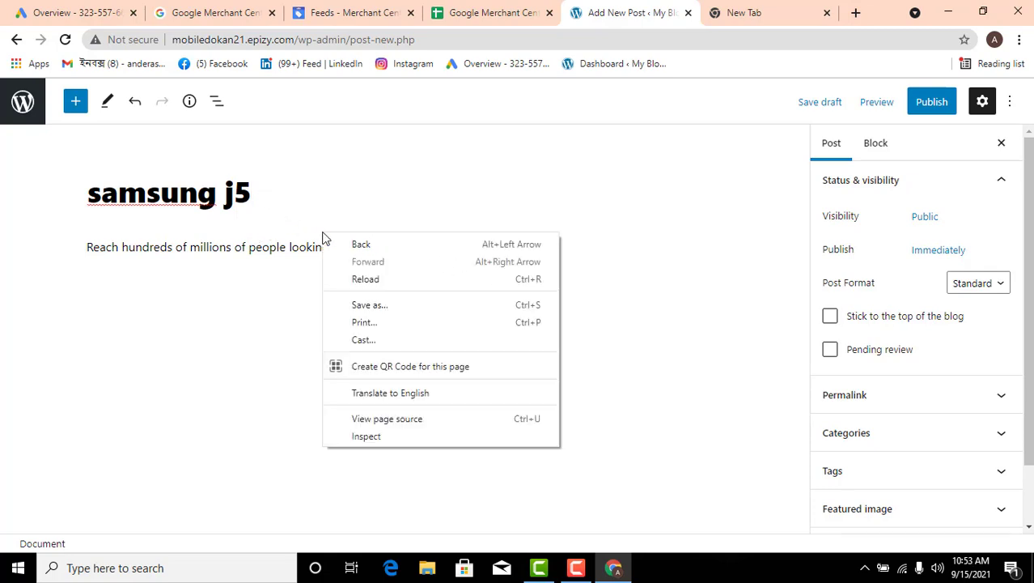
click(265, 281)
click(350, 366)
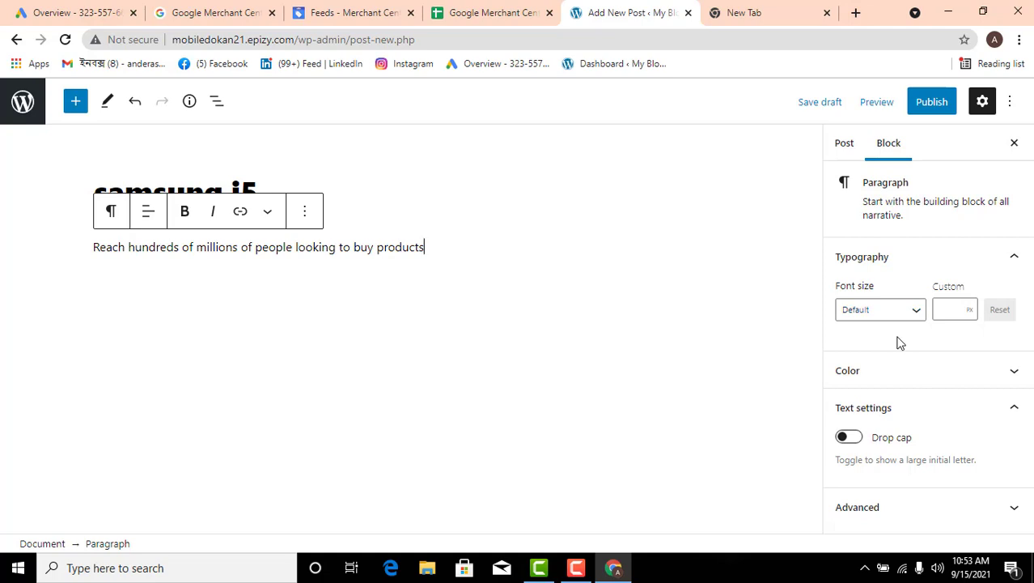
click(308, 209)
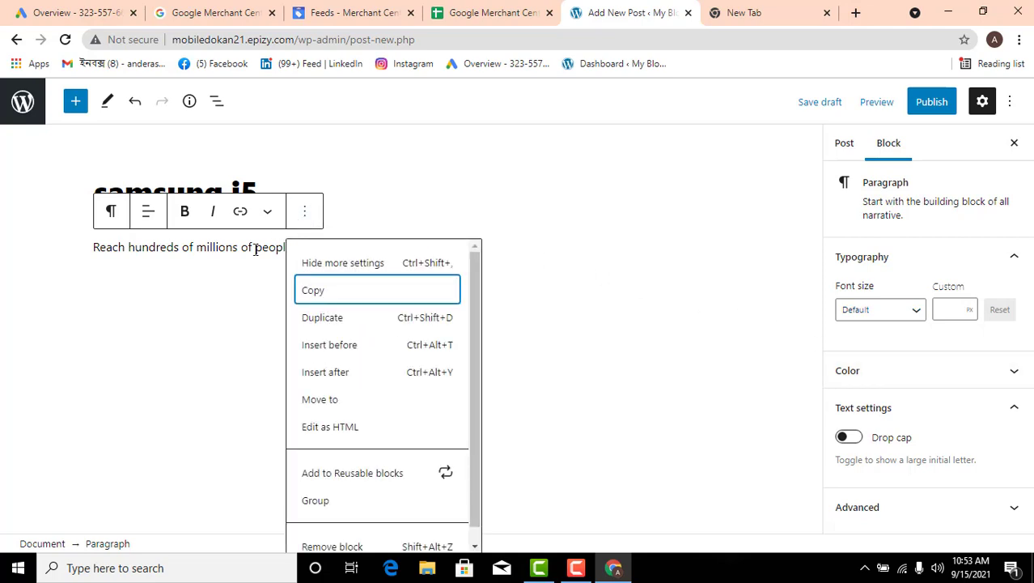
click(223, 294)
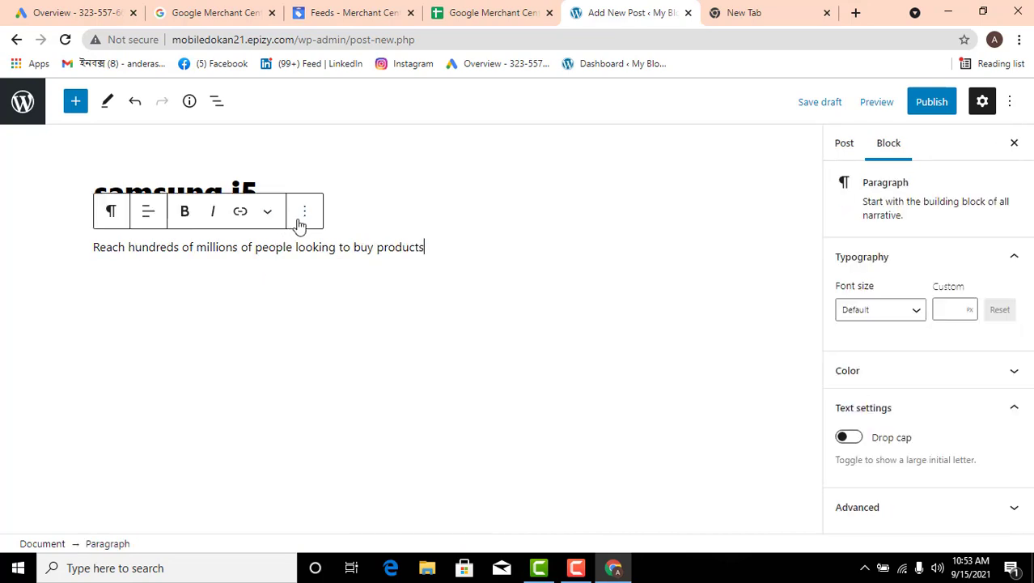
click(302, 205)
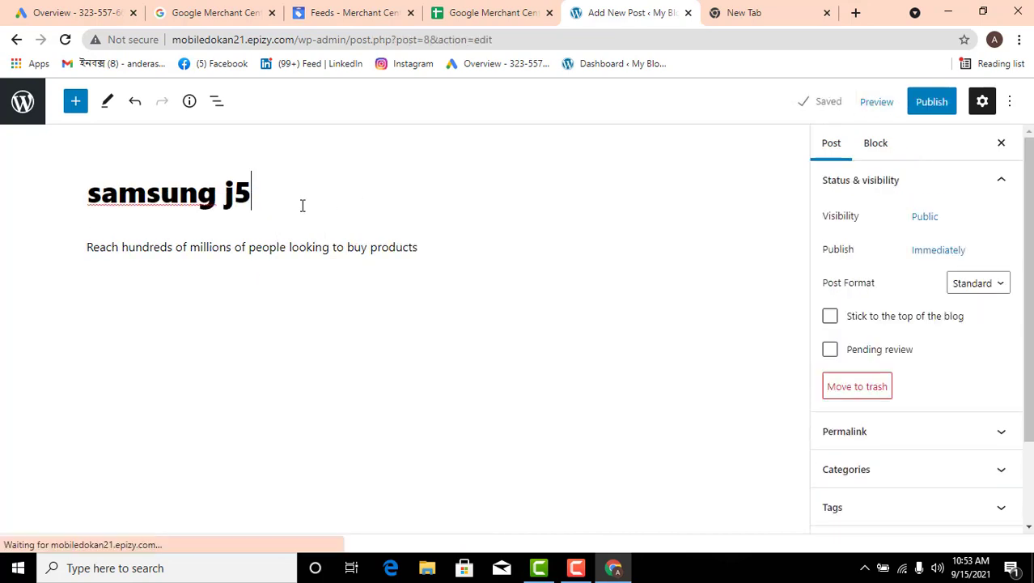
click(225, 220)
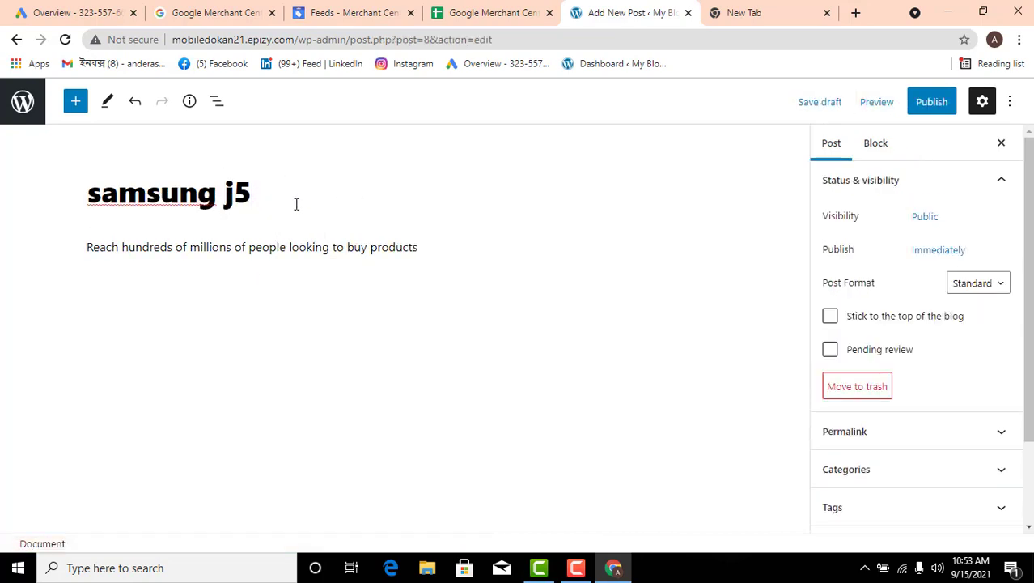
click(75, 102)
click(445, 192)
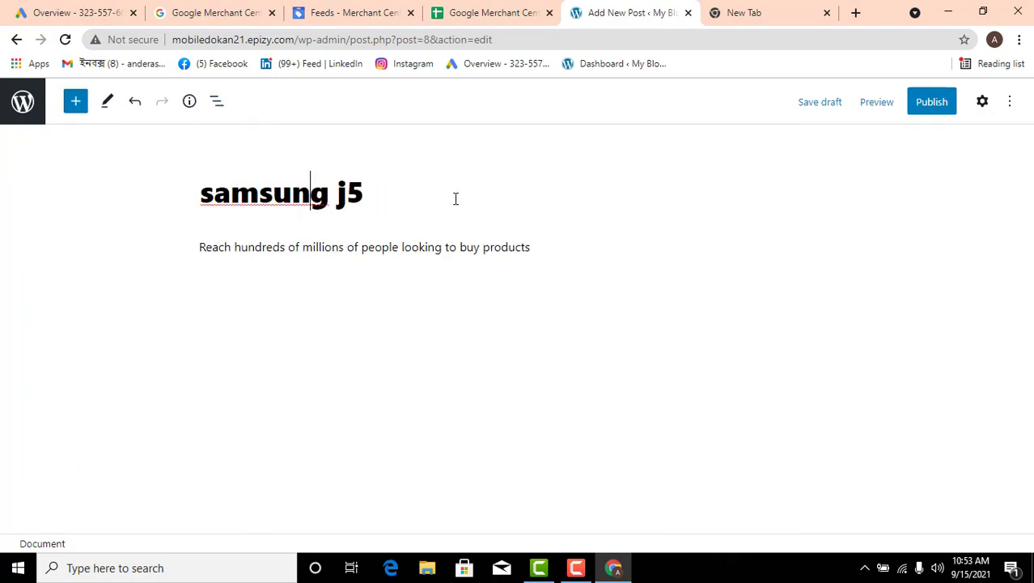
click(414, 204)
Insert an Image block below the post's paragraph
click(550, 246)
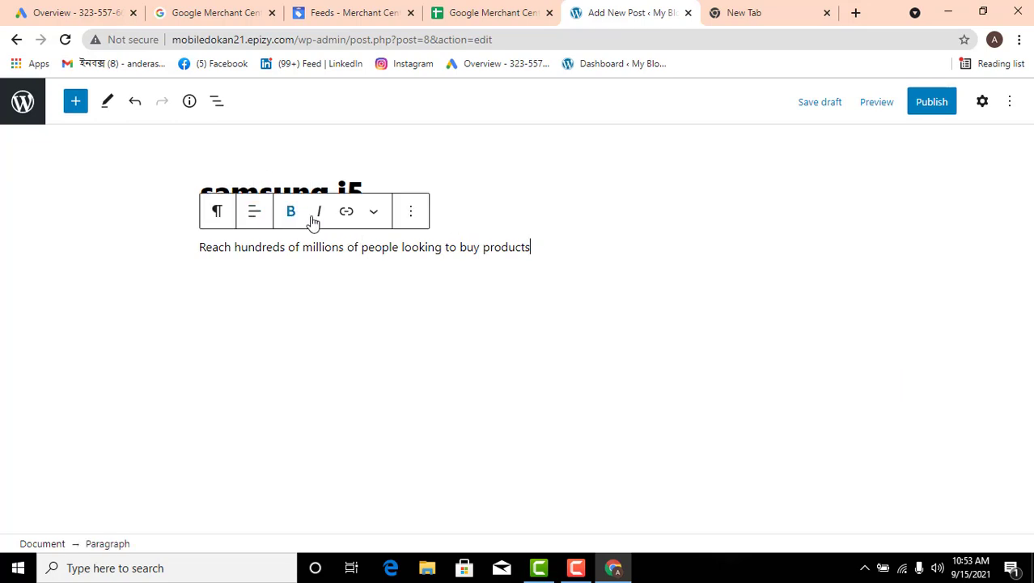
click(78, 114)
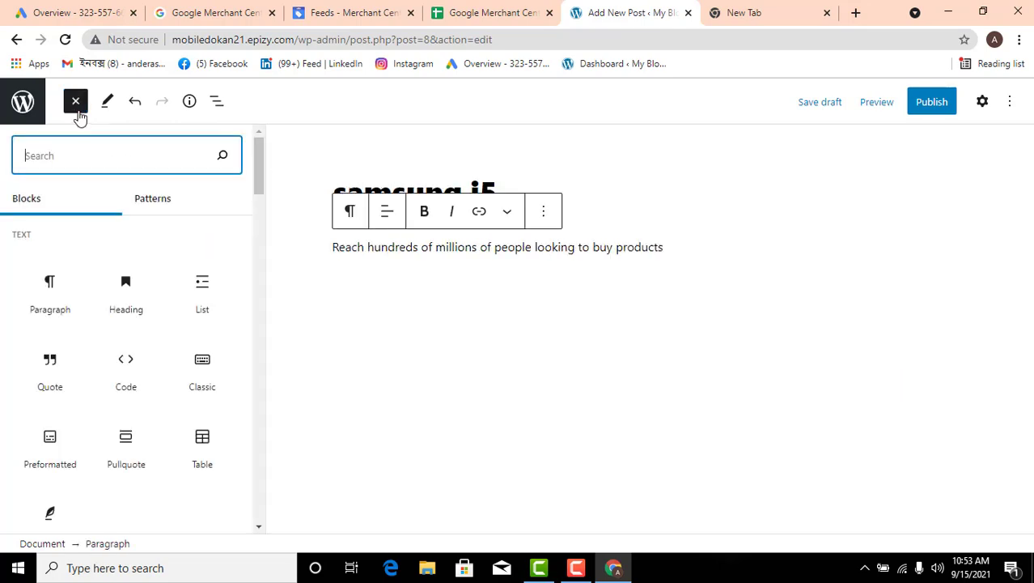
scroll(103, 324, down, 3)
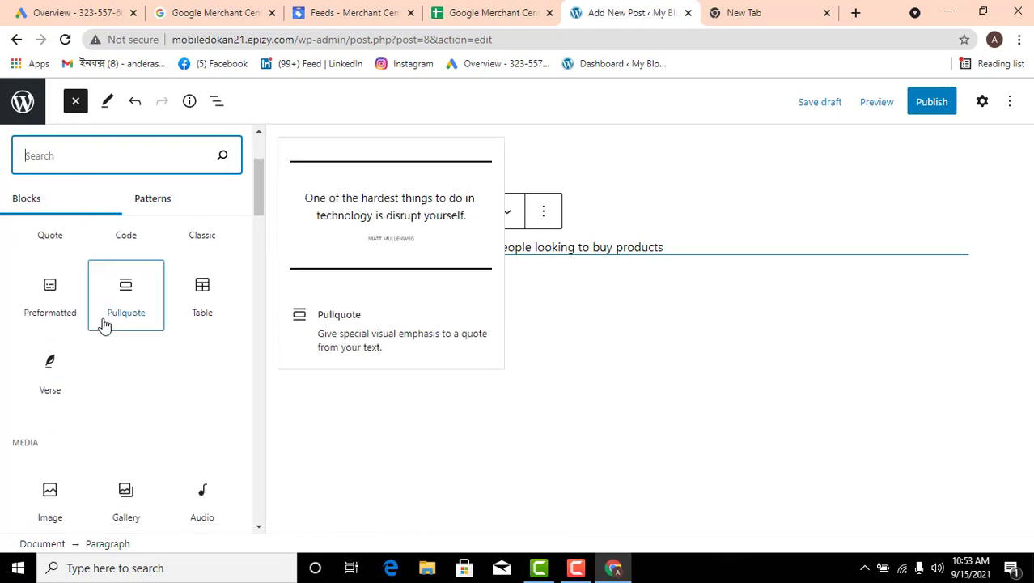
scroll(104, 324, down, 3)
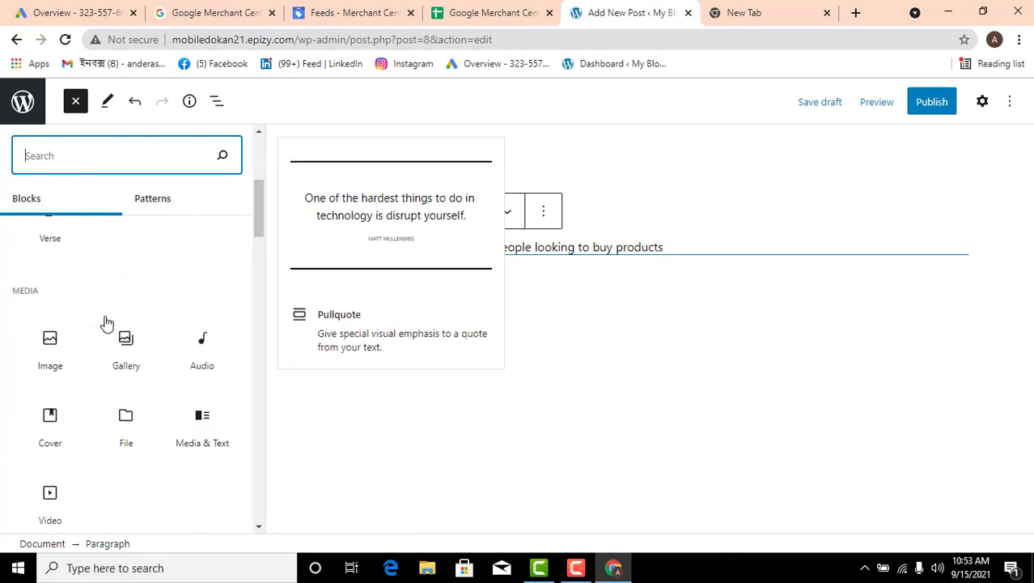
click(52, 340)
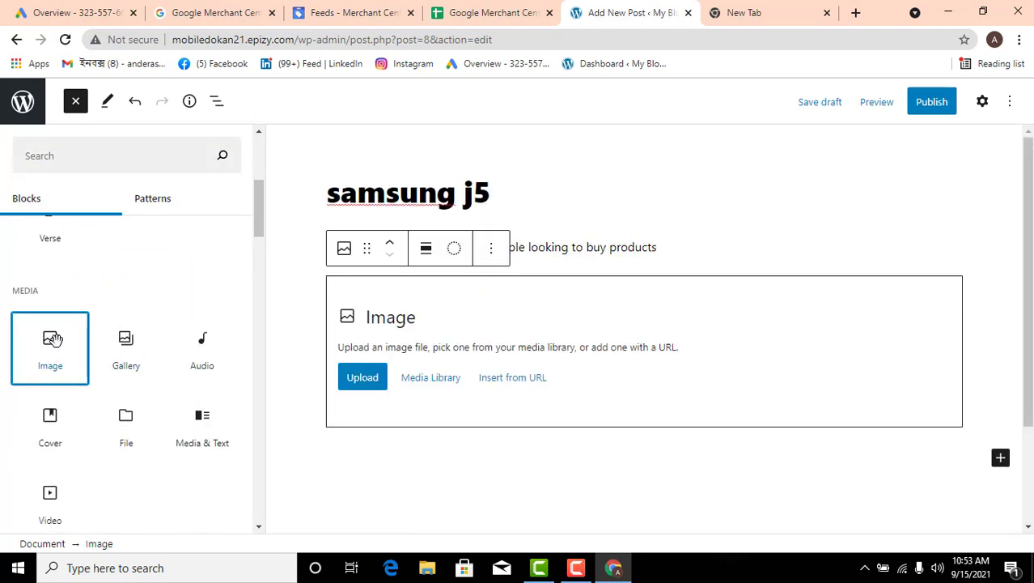
Upload the PNG "Untitled design (2)" from Downloads into the image block, and undo its insertion
click(362, 376)
click(219, 387)
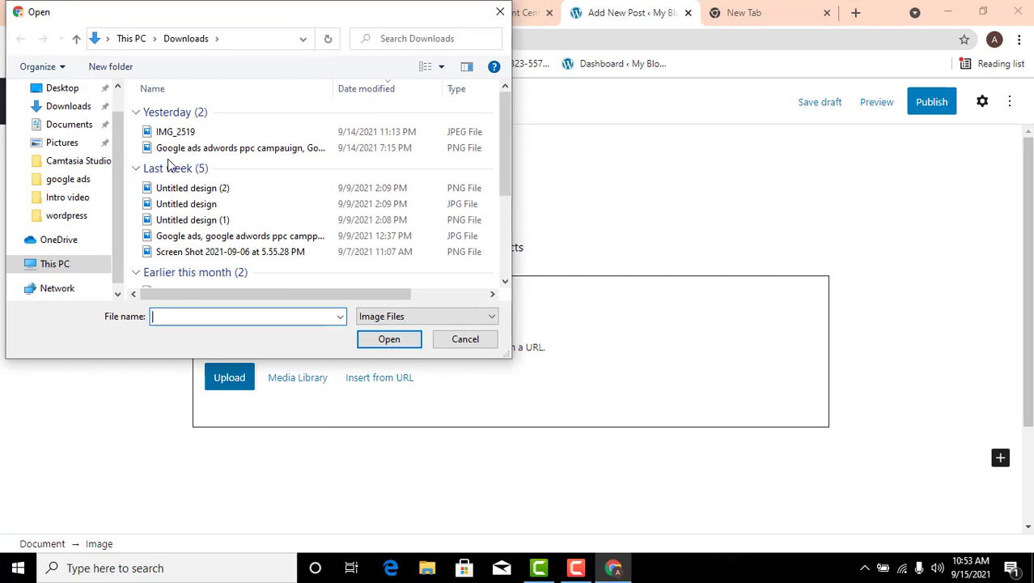
click(71, 106)
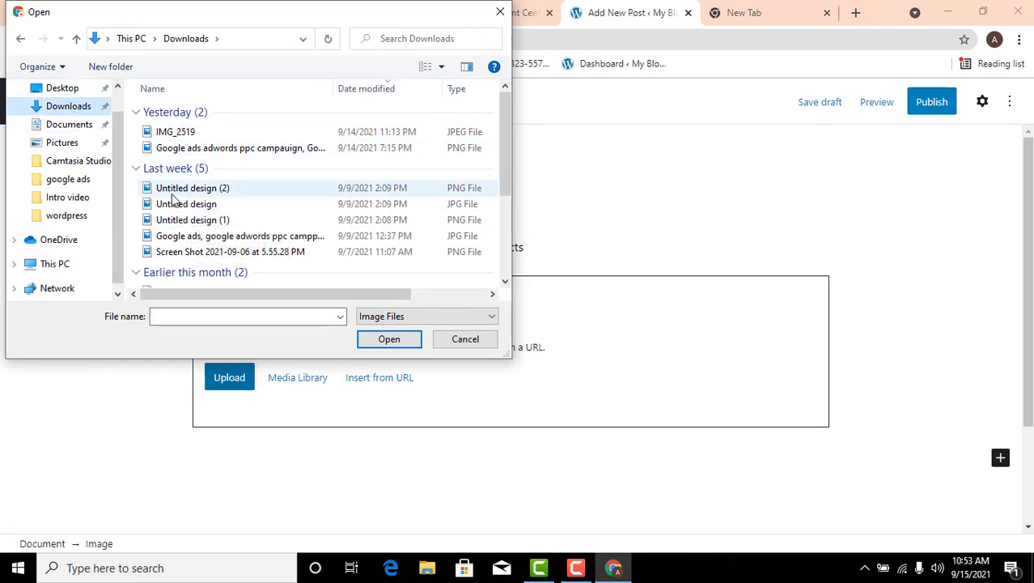
click(174, 191)
click(389, 339)
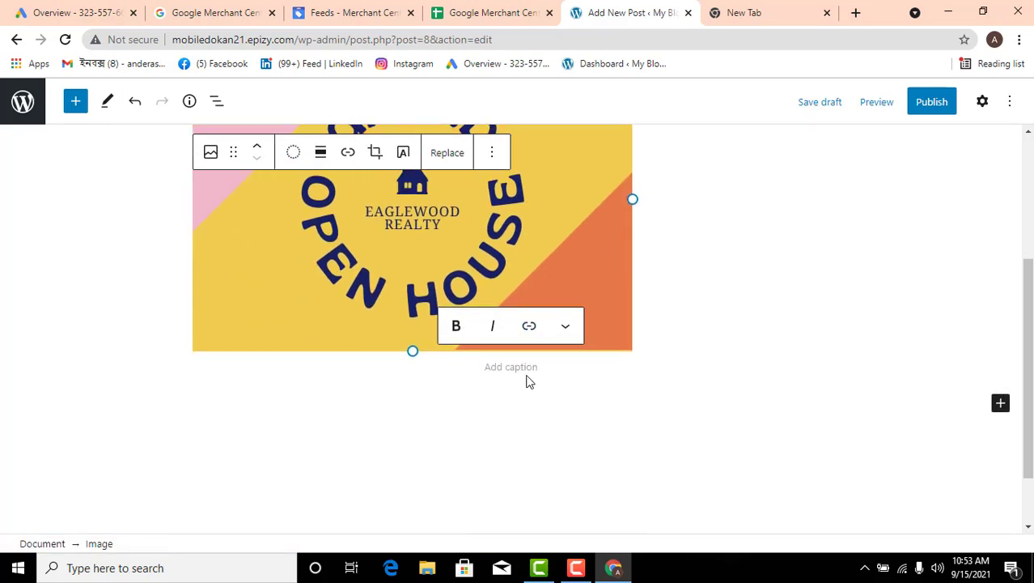
scroll(513, 358, up, 3)
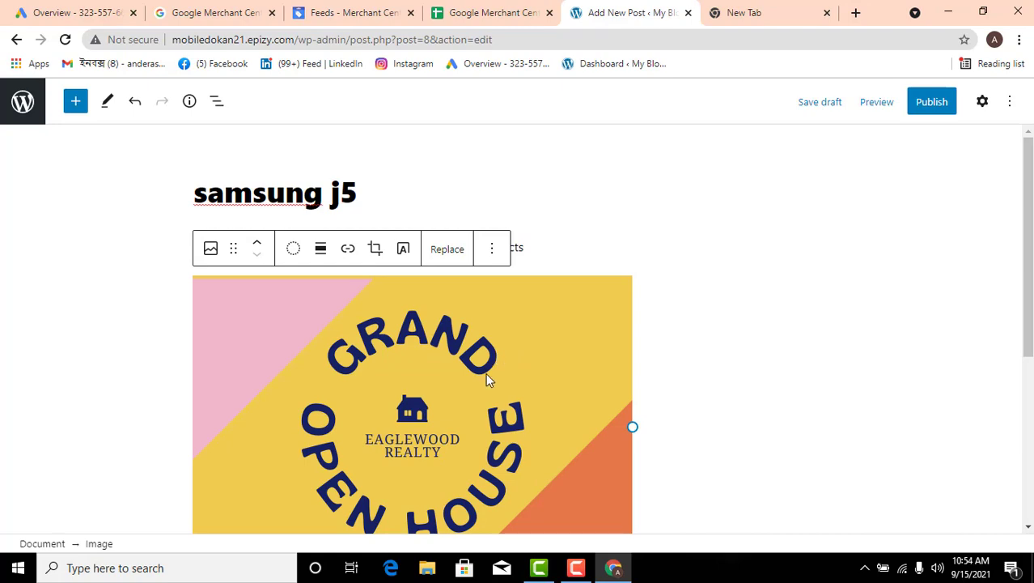
key(ctrl+z)
Upload the JPG file "download" from the Downloads folder into the empty image block
click(246, 380)
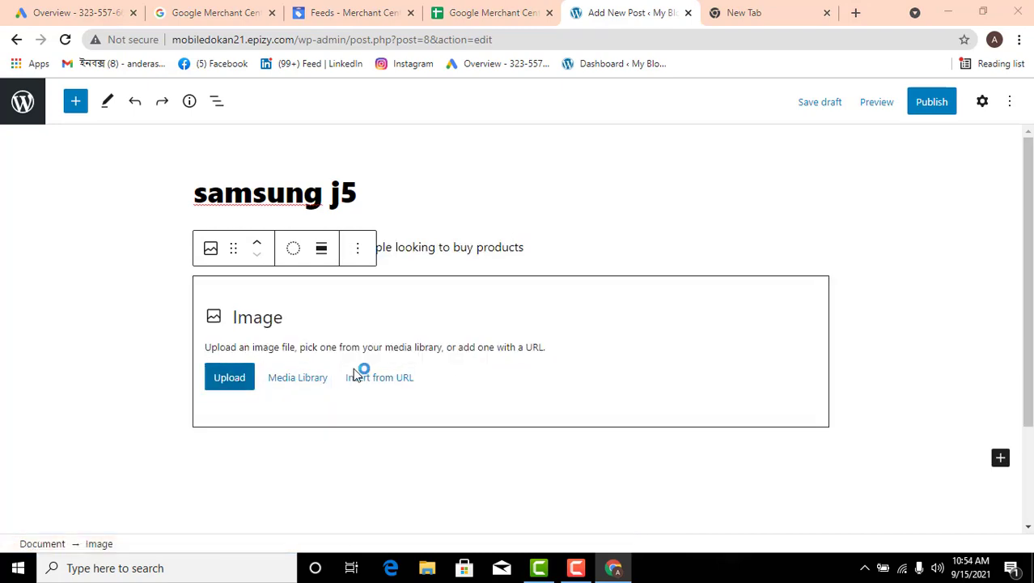
scroll(203, 234, down, 3)
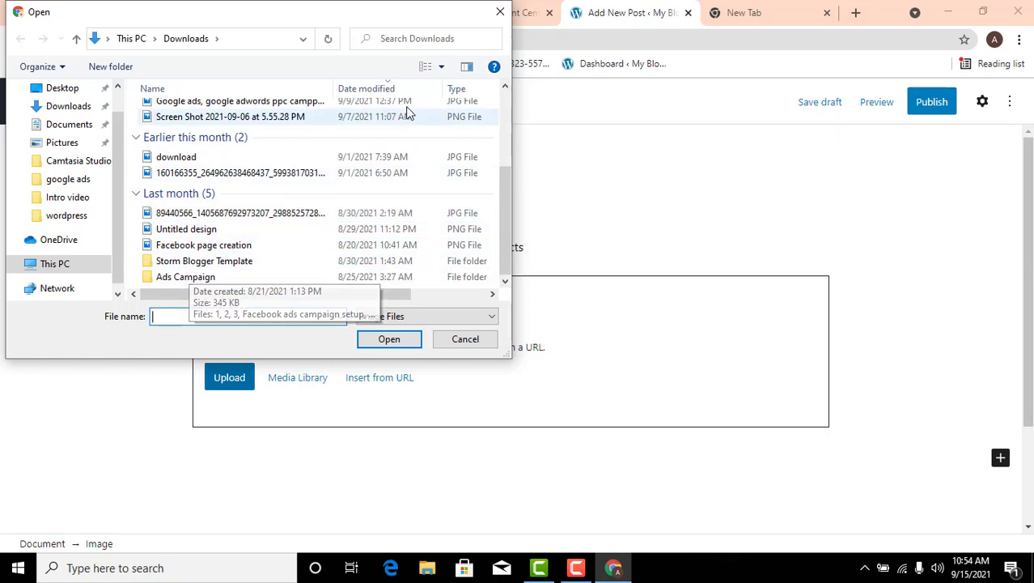
click(227, 157)
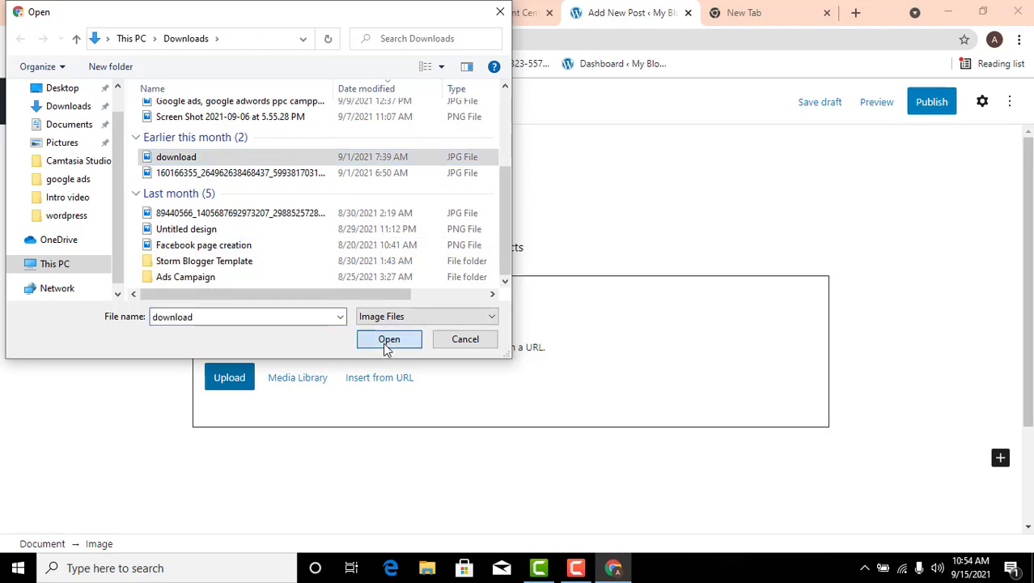
click(383, 342)
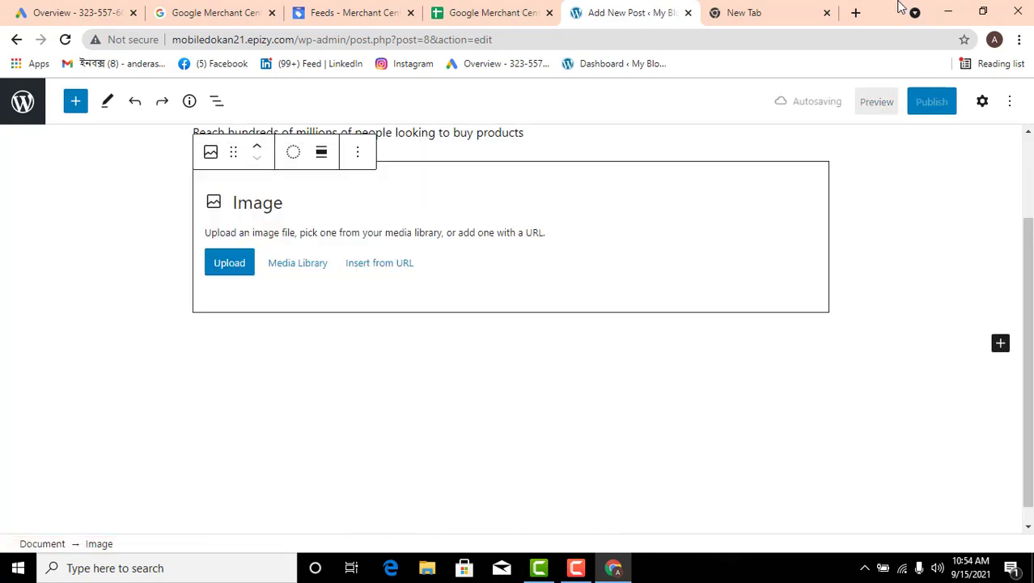
Search Google for "mobile" in a new browser tab and show the image results
click(855, 13)
text(m)
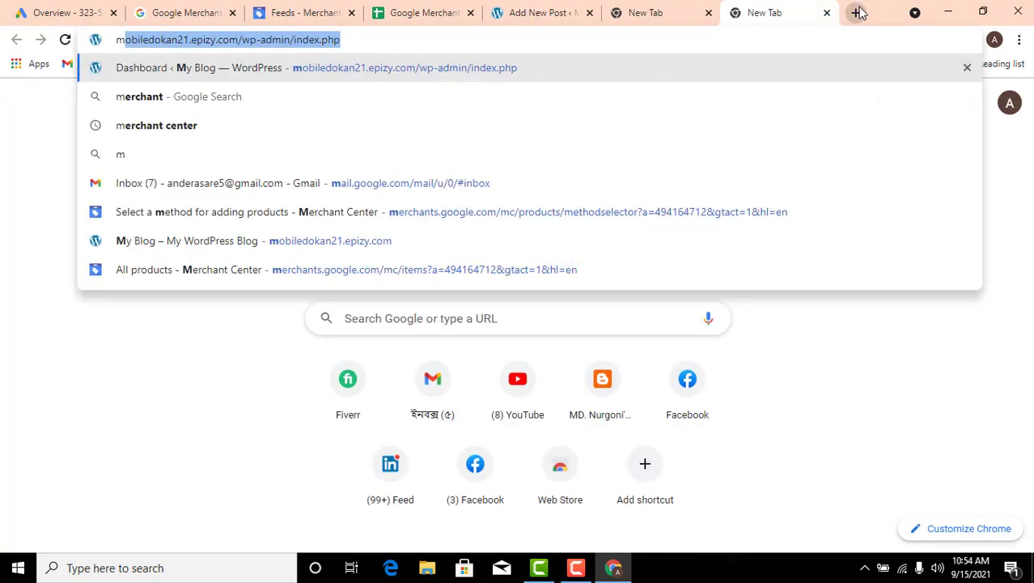
text(obi)
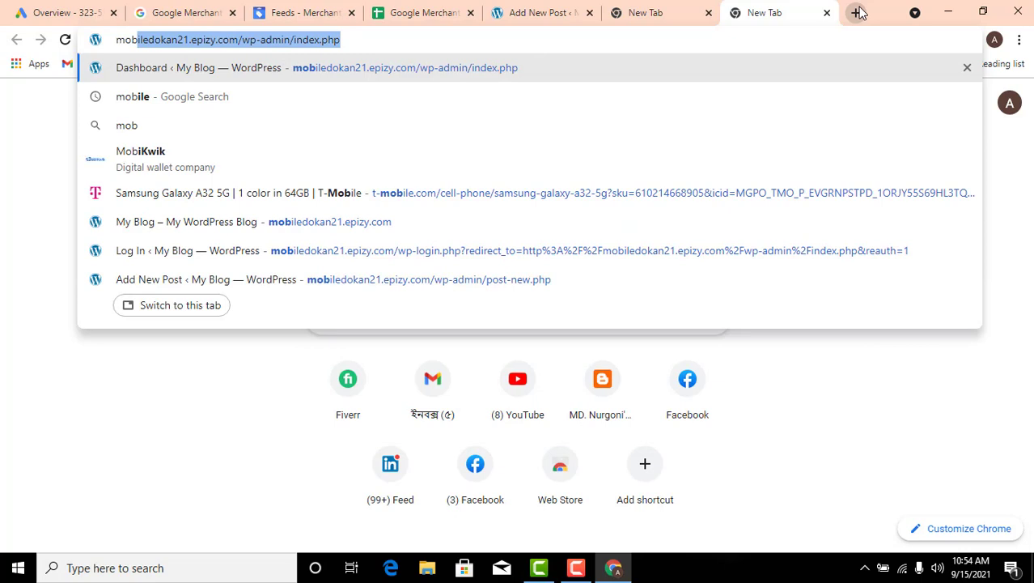
text(le)
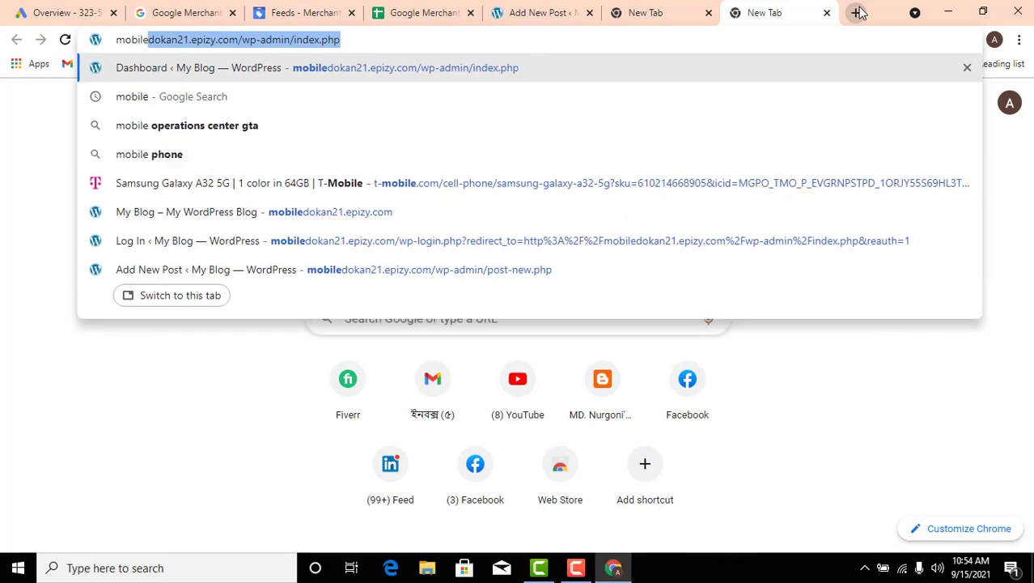
key(Delete)
key(Return)
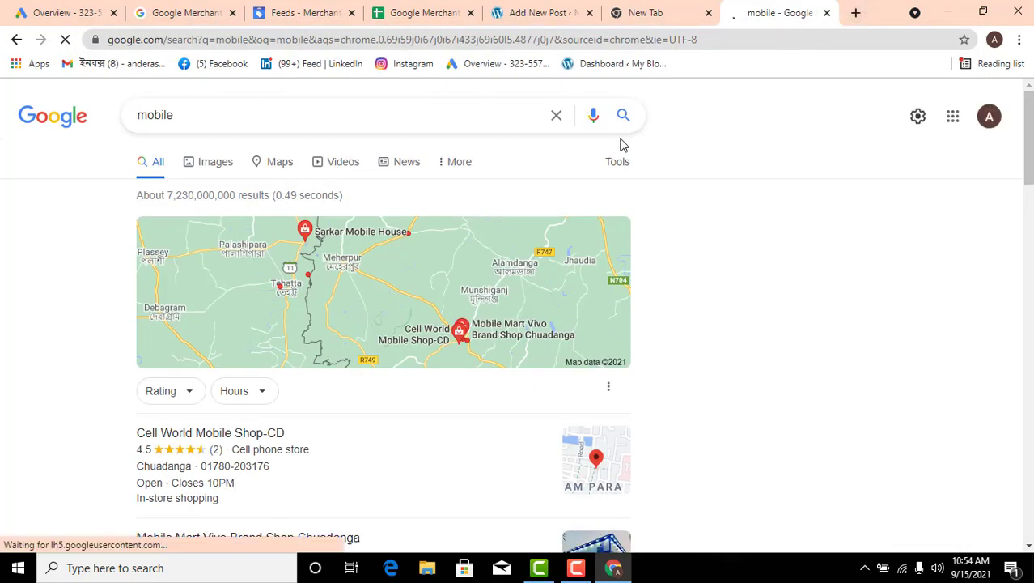
click(214, 163)
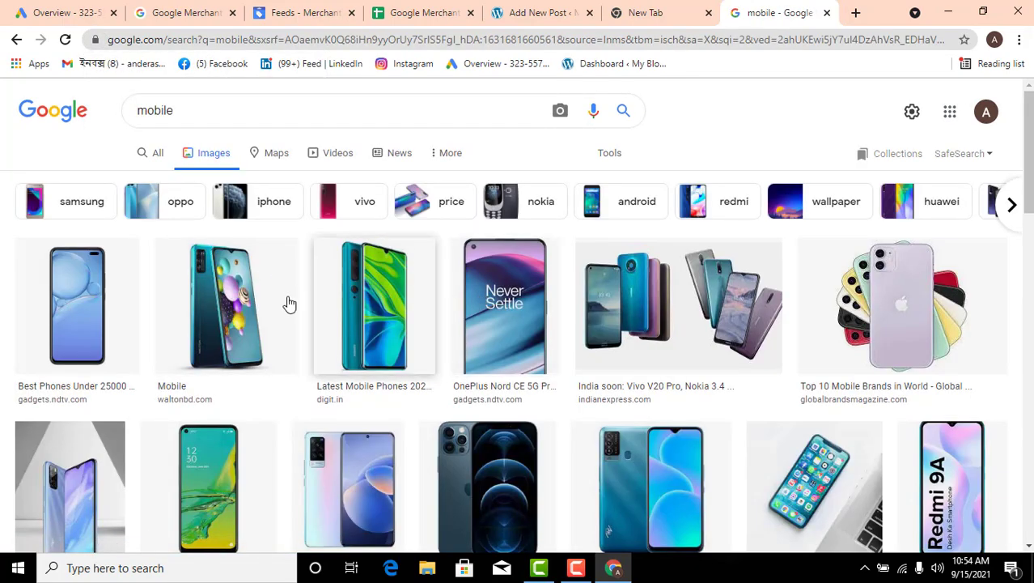
Save the first phone picture in the image results to Downloads as the JPEG "download (1)"
right_click(94, 296)
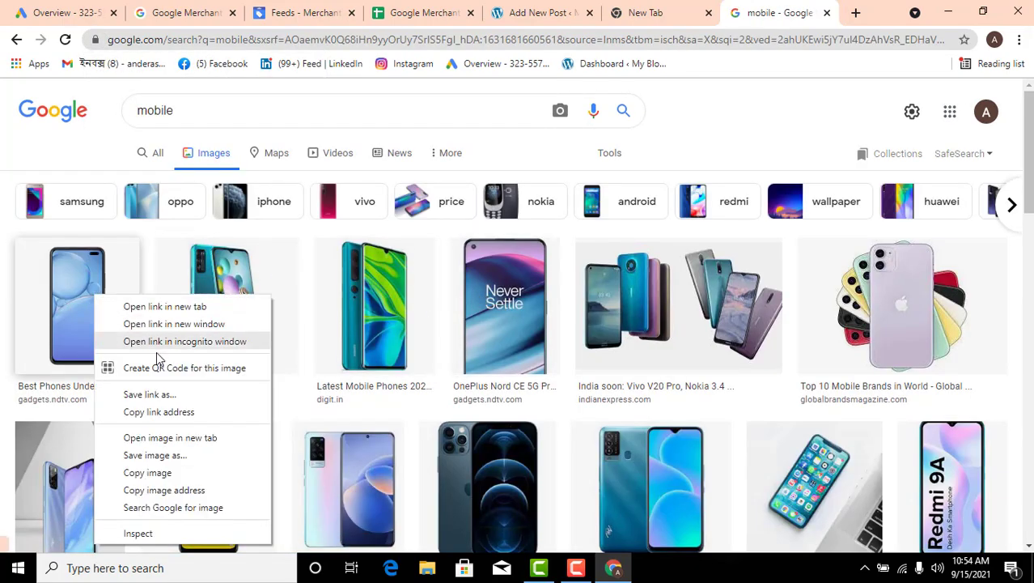
click(153, 456)
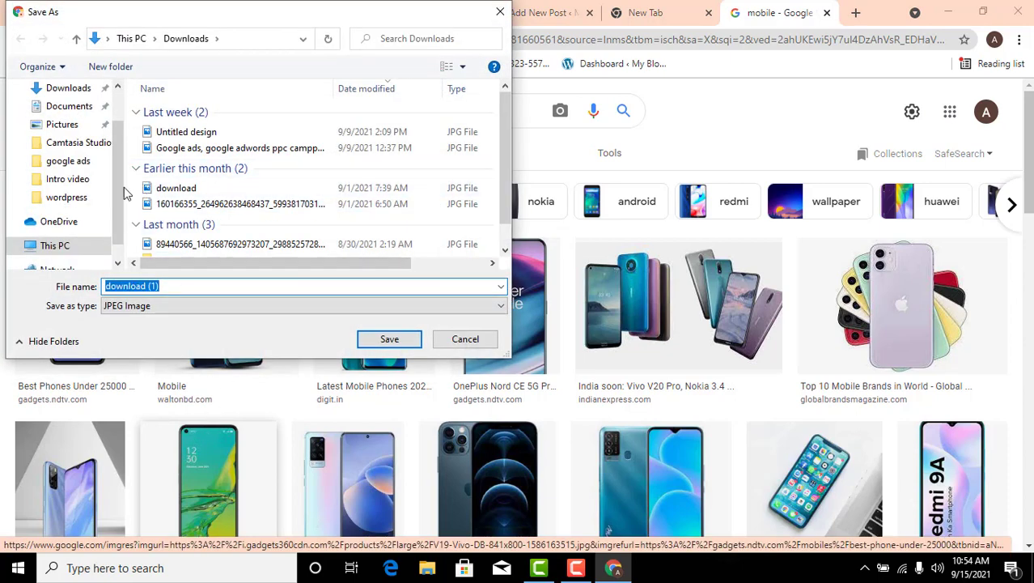
click(48, 88)
click(388, 340)
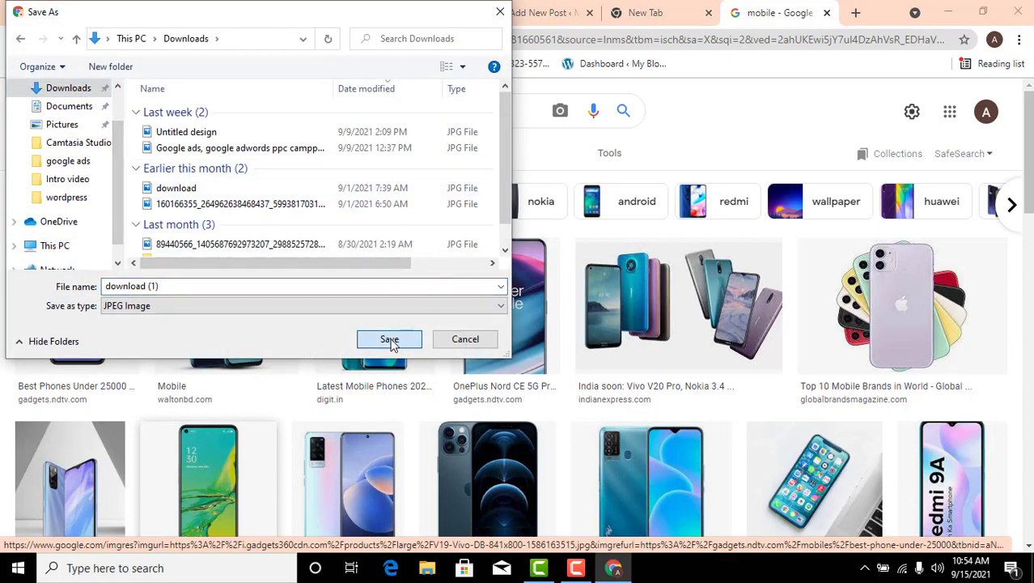
Upload "download (1)" from Downloads into the empty image block of the WordPress post
click(437, 8)
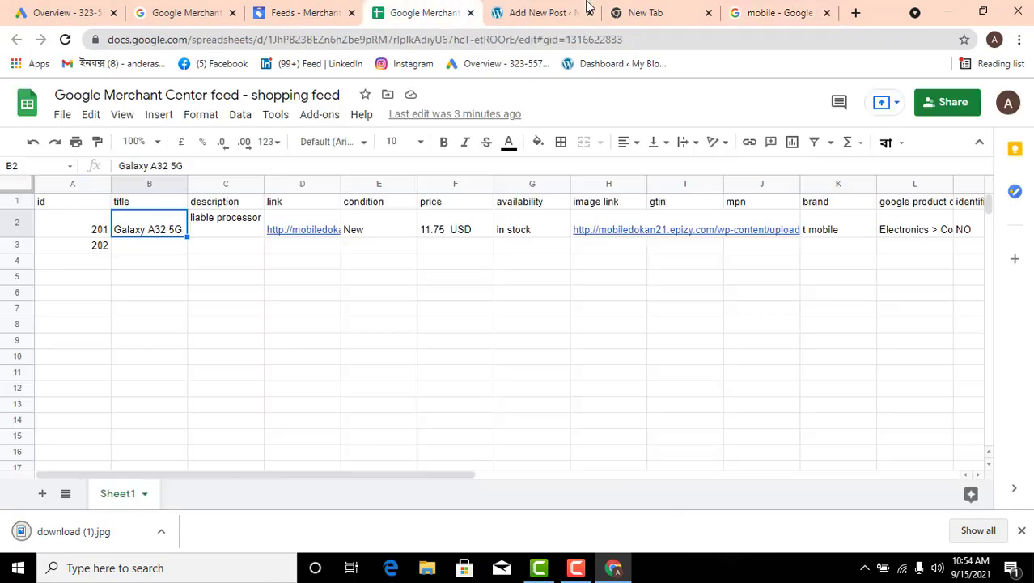
click(532, 10)
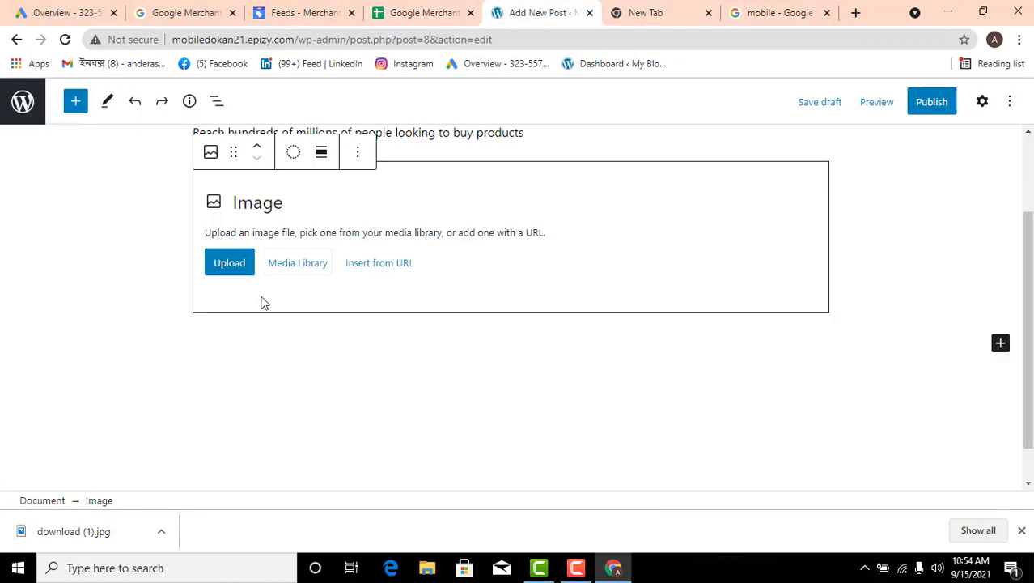
click(224, 267)
click(184, 132)
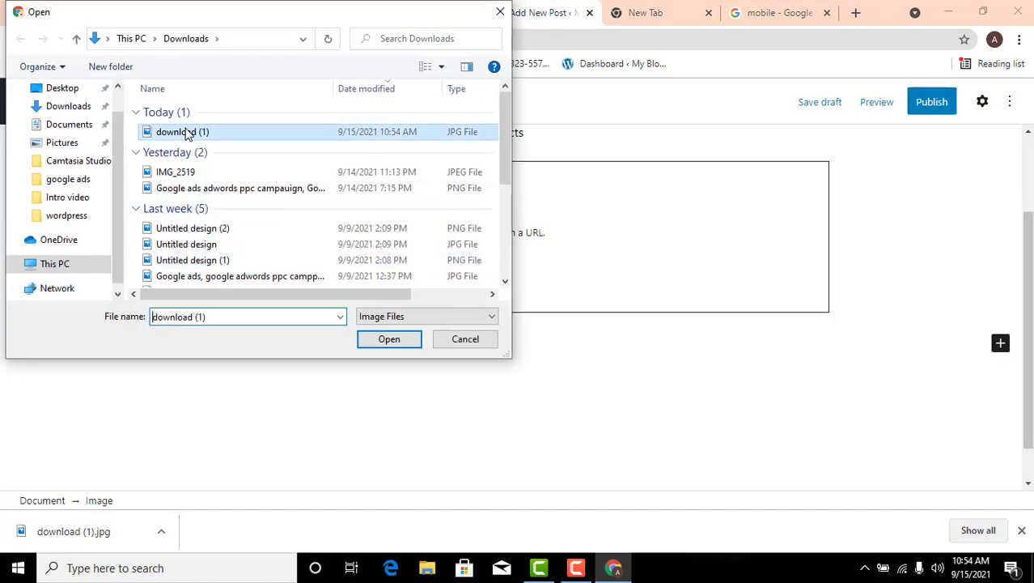
click(385, 337)
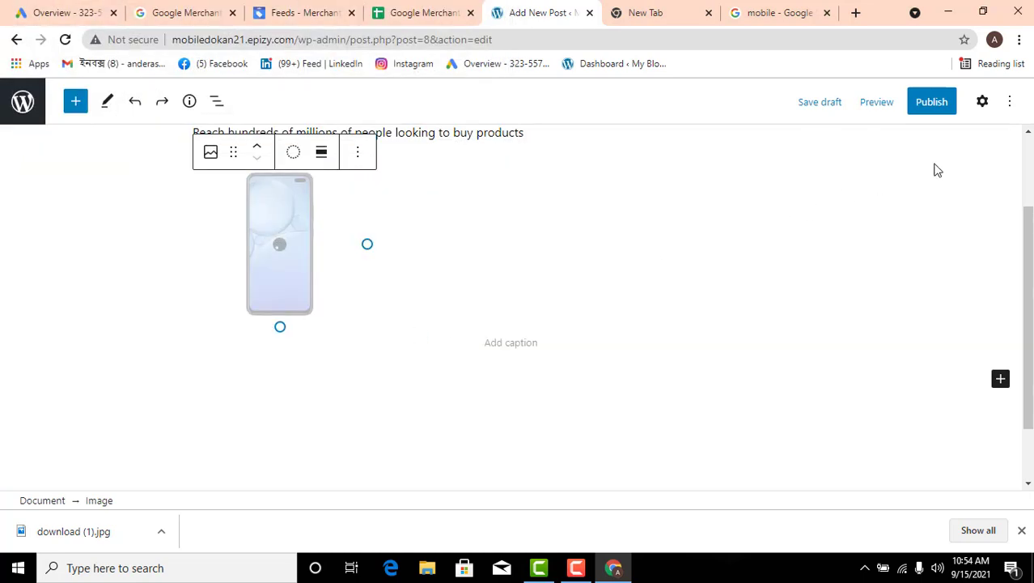
Publish the "samsung j5" post with public visibility, effective immediately
scroll(510, 318, up, 3)
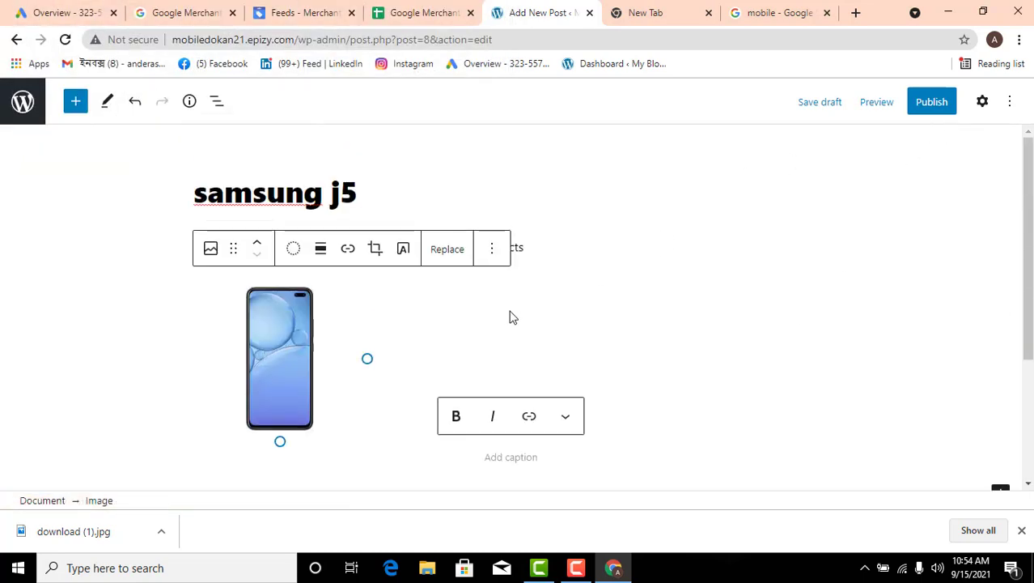
click(929, 105)
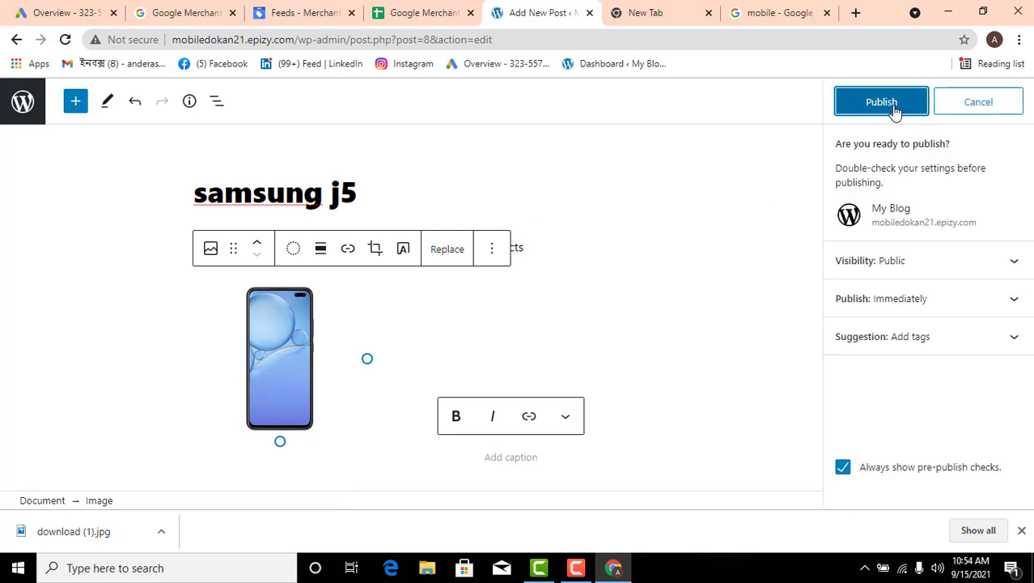
click(893, 108)
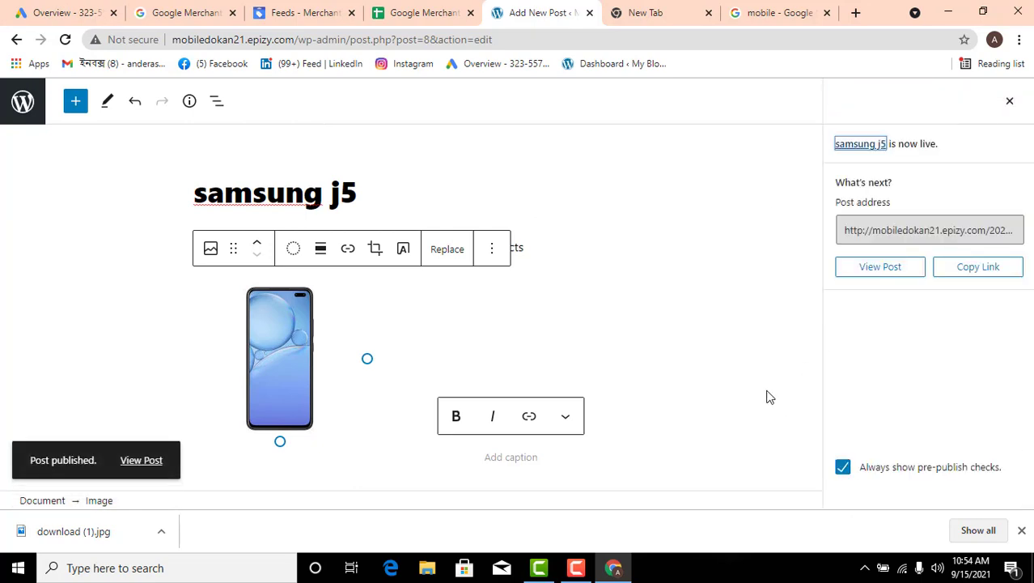
Return to the Google results for "mobile", list all results, and open the T-Mobile website in a new tab
click(745, 14)
scroll(459, 334, down, 4)
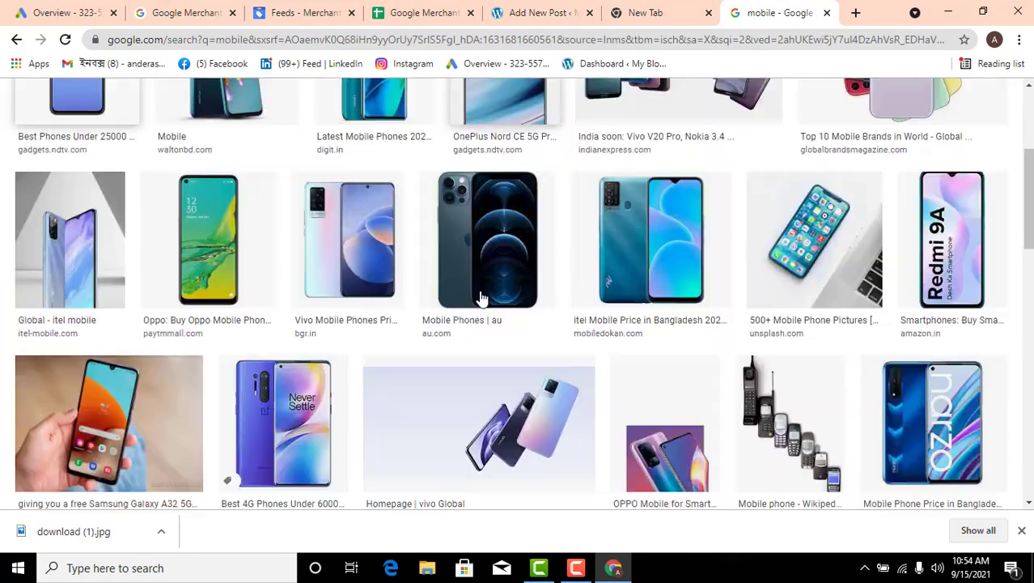
scroll(458, 334, up, 4)
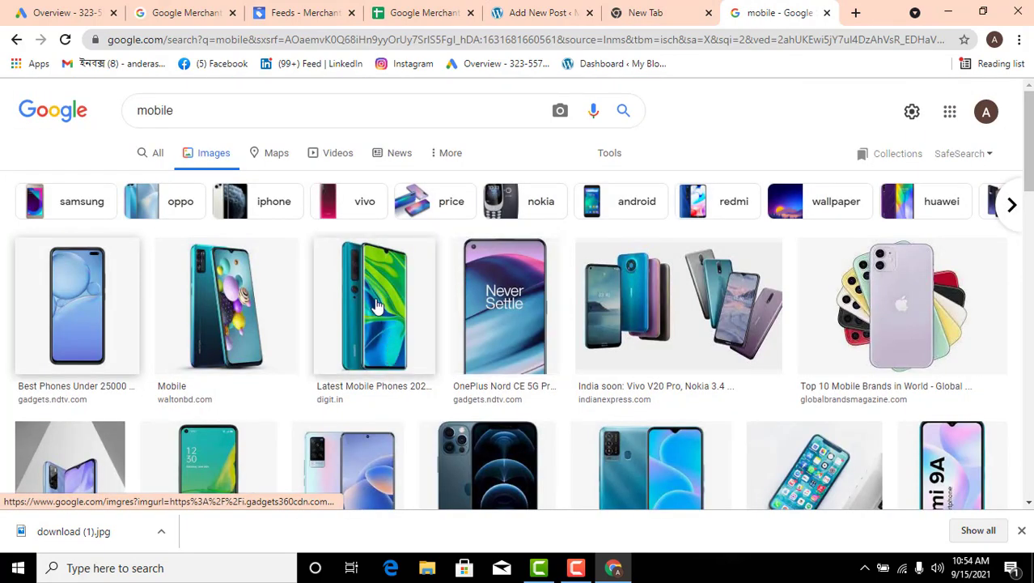
click(156, 154)
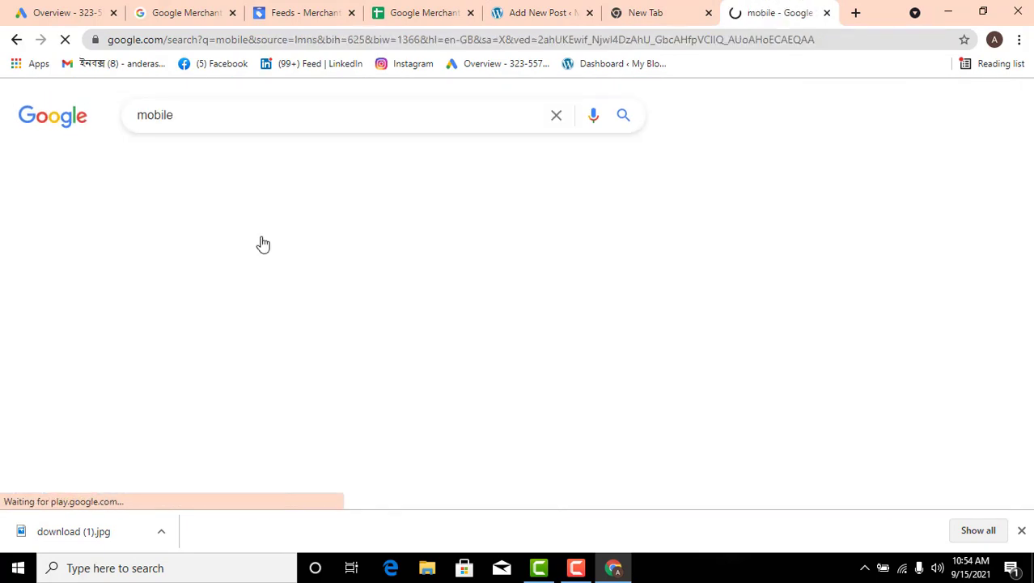
scroll(298, 395, down, 5)
scroll(300, 391, down, 2)
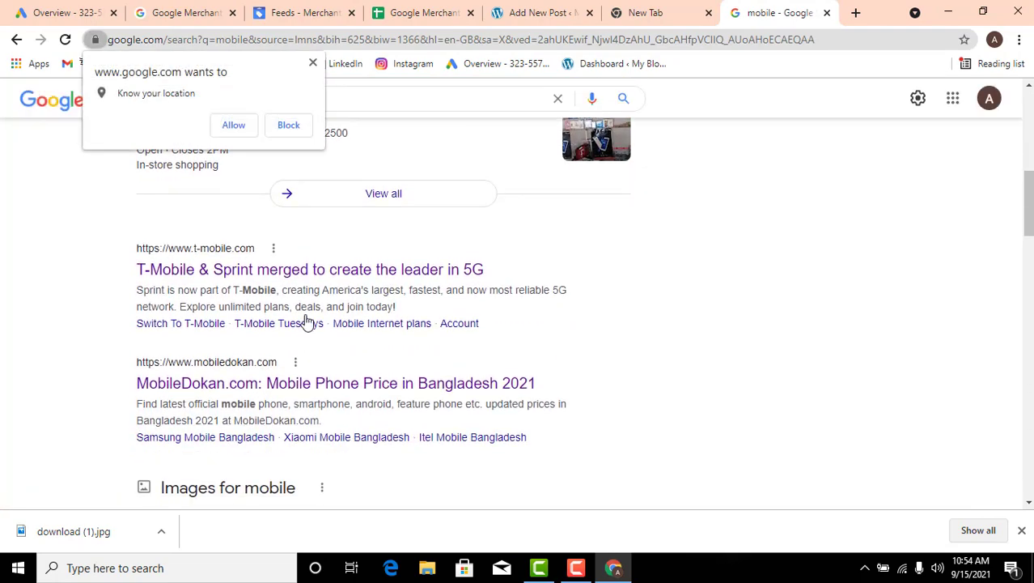
right_click(324, 277)
click(372, 285)
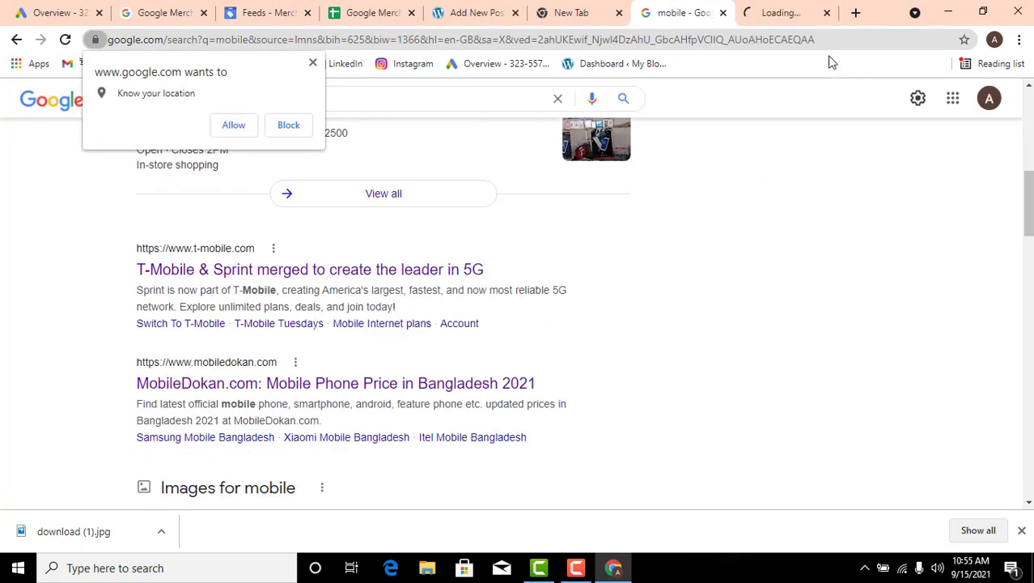
key(ctrl+Tab)
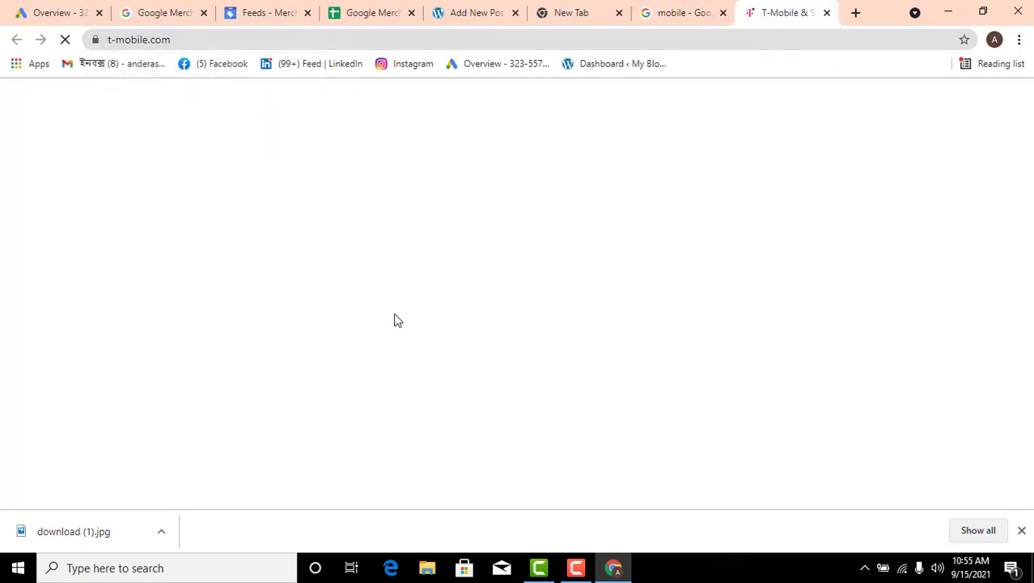
Dismiss the downloads bar and look through the T-Mobile home page down to its footer
click(1022, 531)
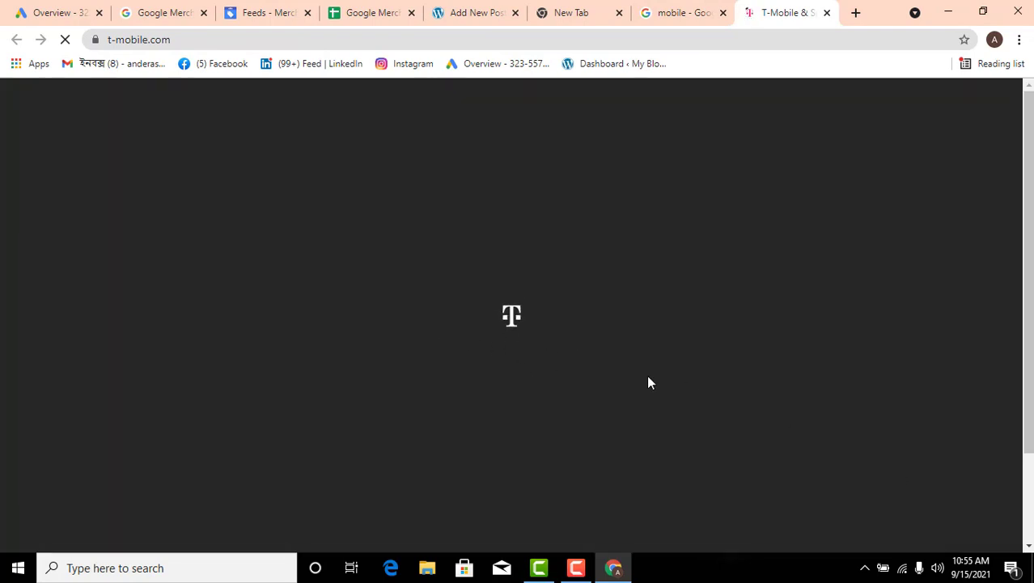
scroll(450, 411, down, 10)
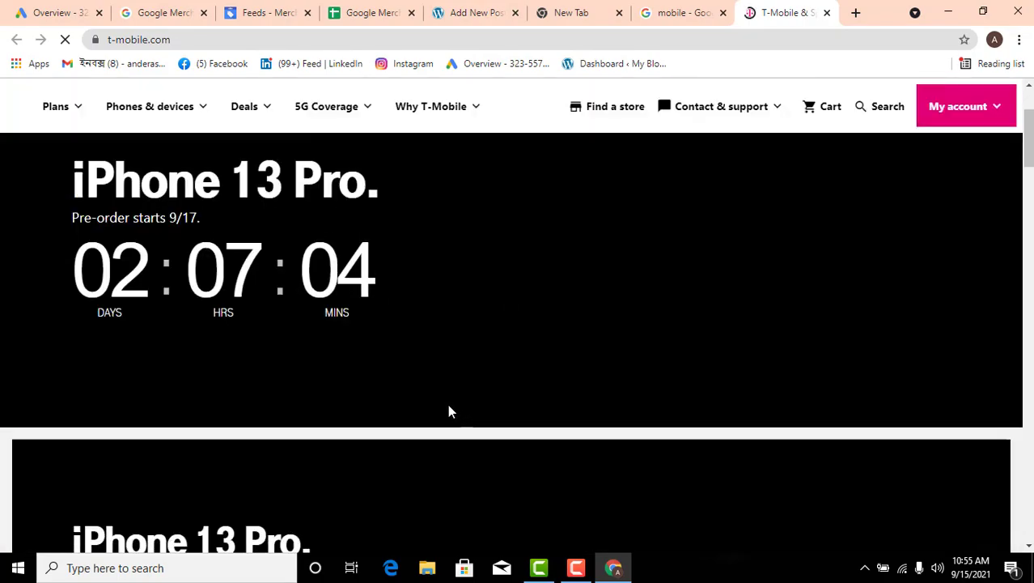
scroll(450, 410, down, 15)
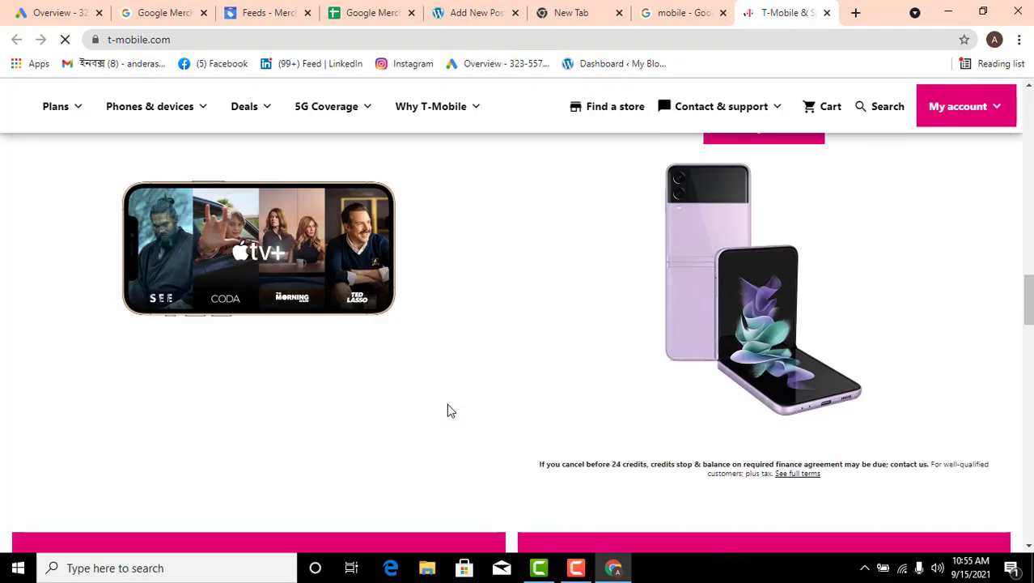
scroll(399, 366, down, 10)
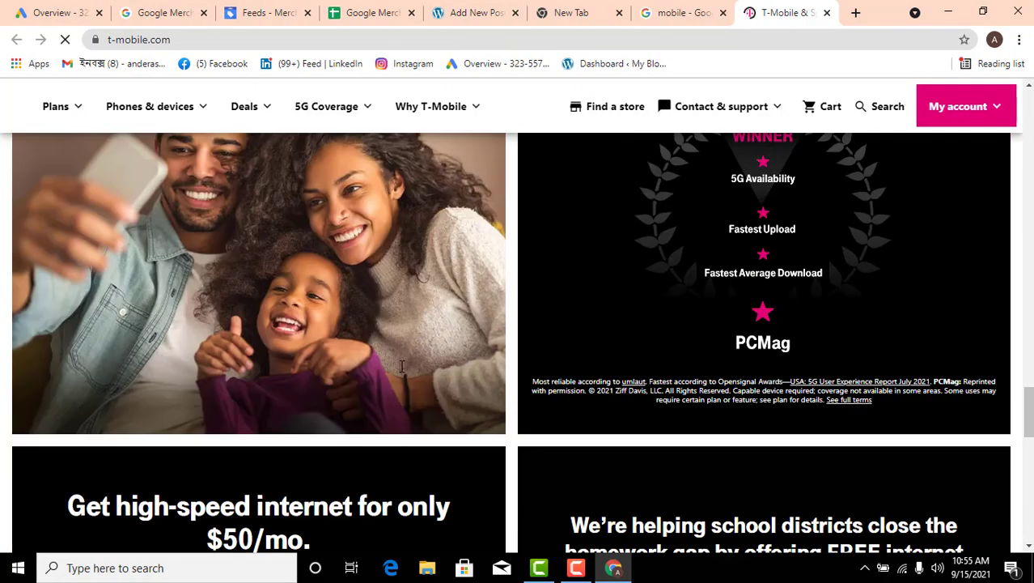
scroll(441, 380, down, 5)
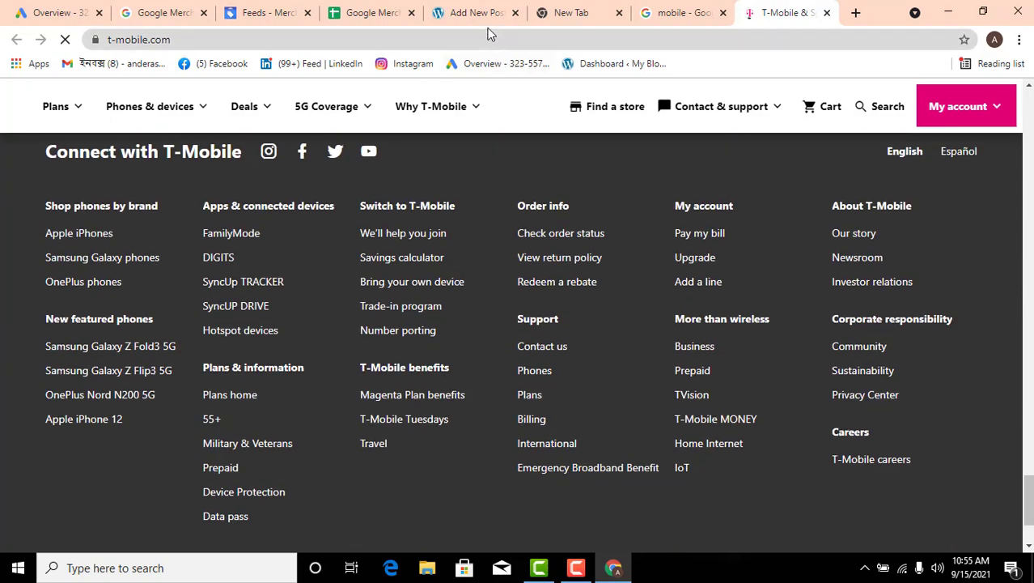
Copy the site address mobiledokan21.epizy.com from the post editor's URL and open it in a new tab
click(473, 13)
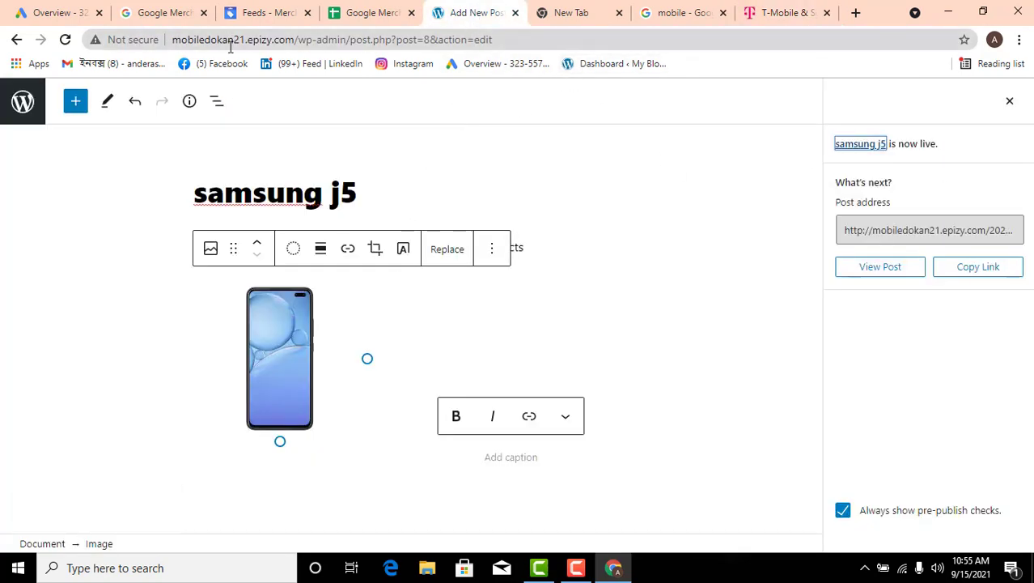
drag(294, 39, 179, 32)
right_click(202, 44)
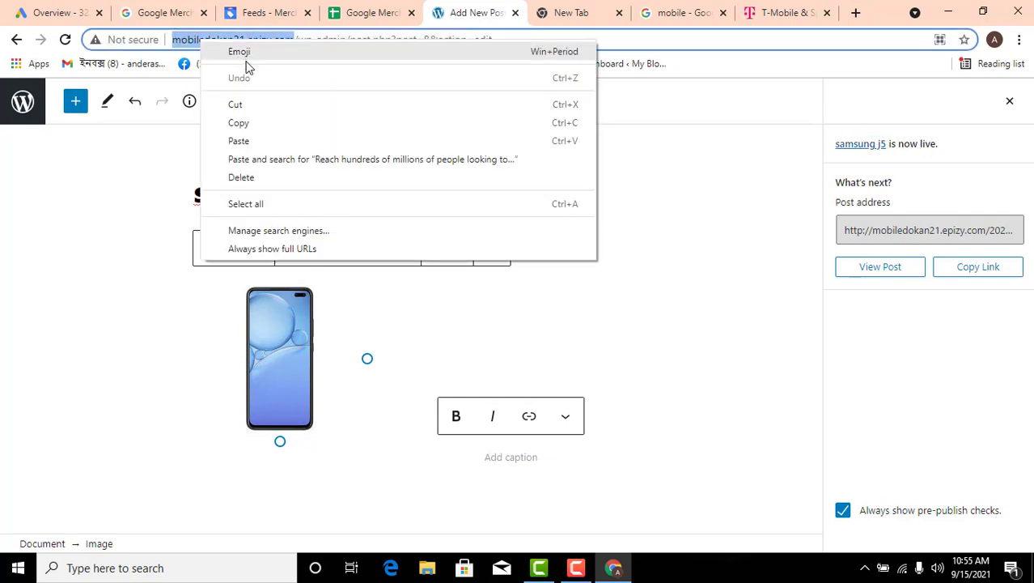
click(257, 122)
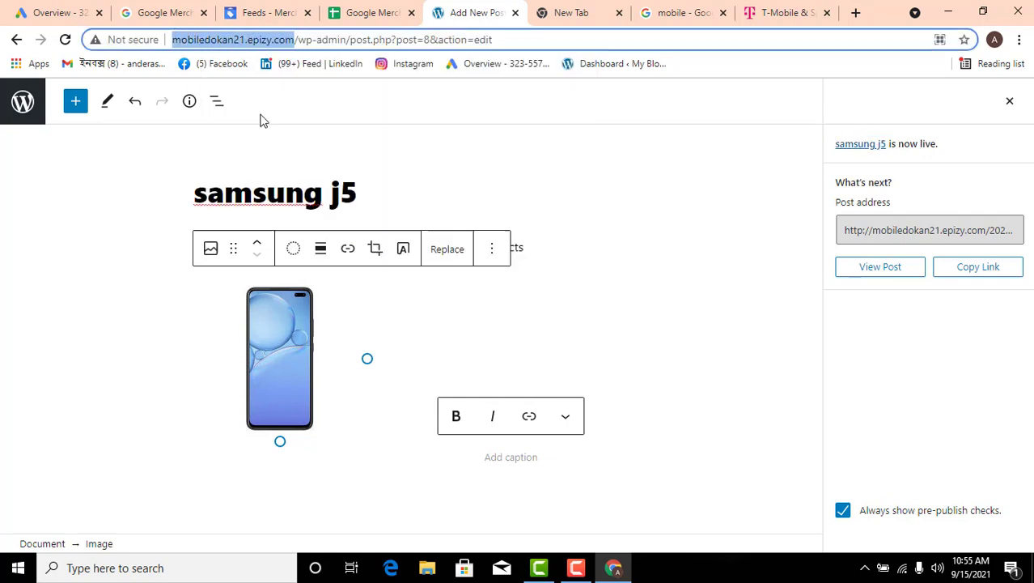
click(855, 13)
key(ctrl+v)
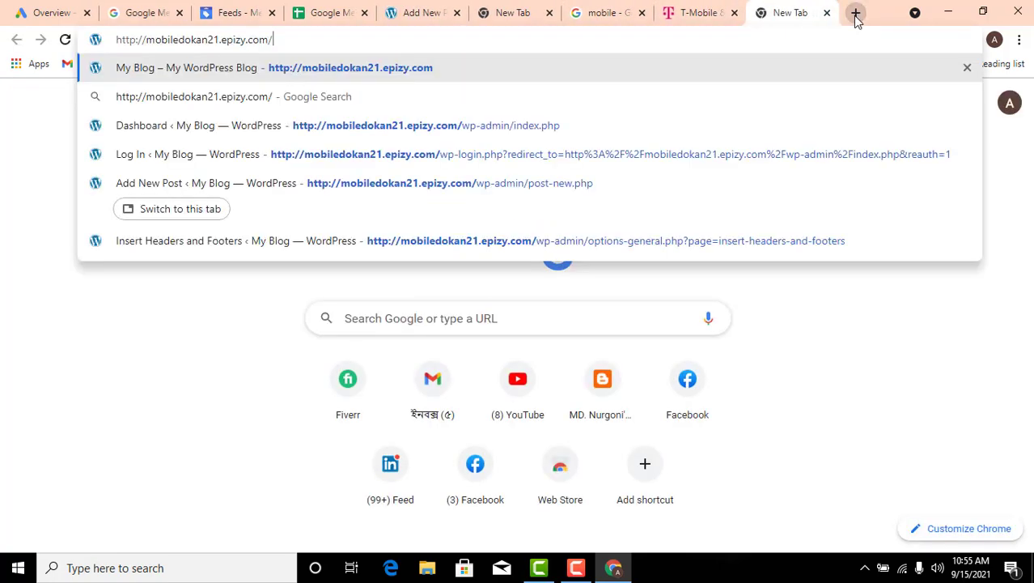
key(Return)
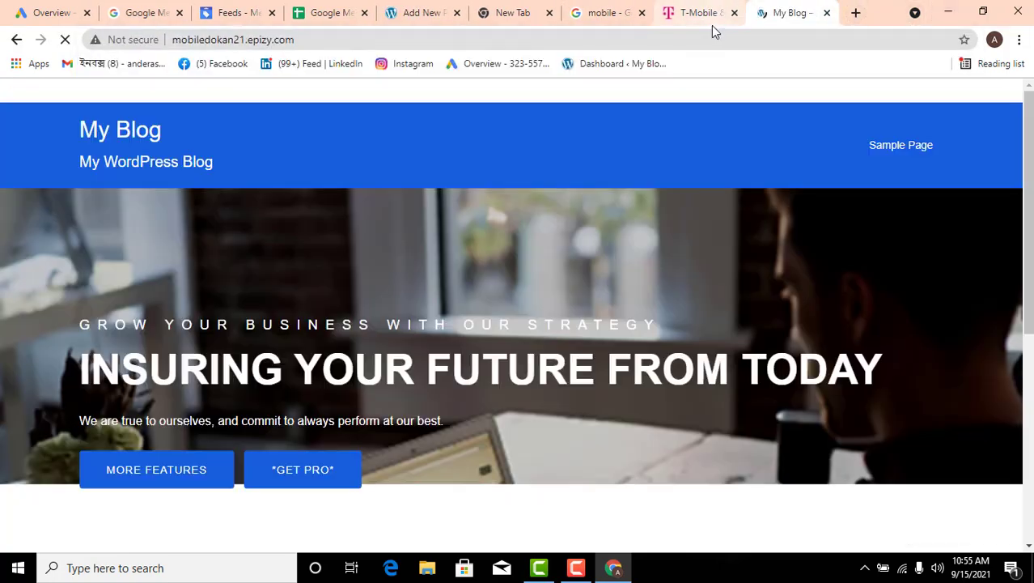
Open the "samsung j5" post from the blog's home page and review its description and image
scroll(623, 169, down, 5)
scroll(582, 198, down, 3)
scroll(502, 217, up, 3)
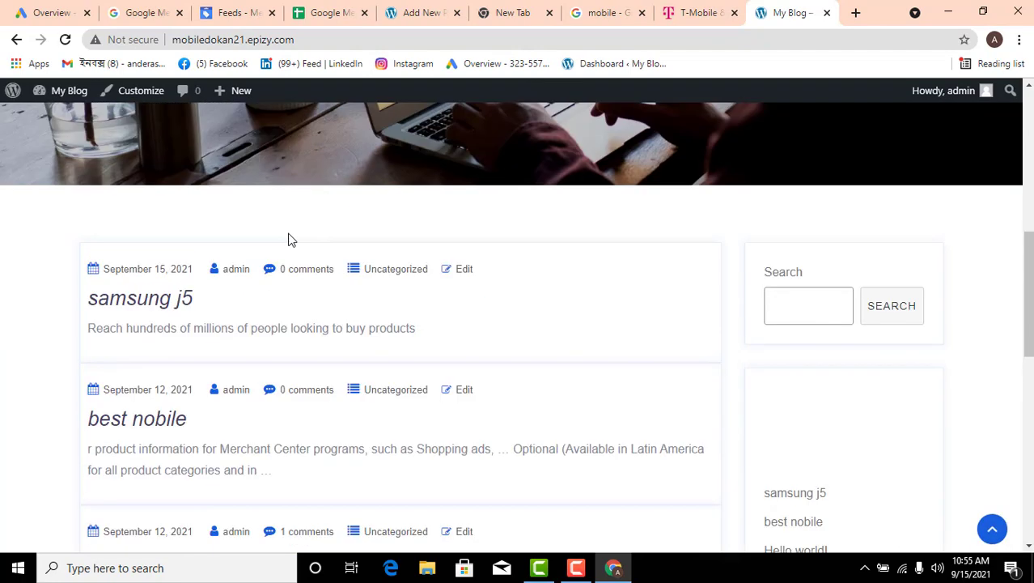
click(152, 312)
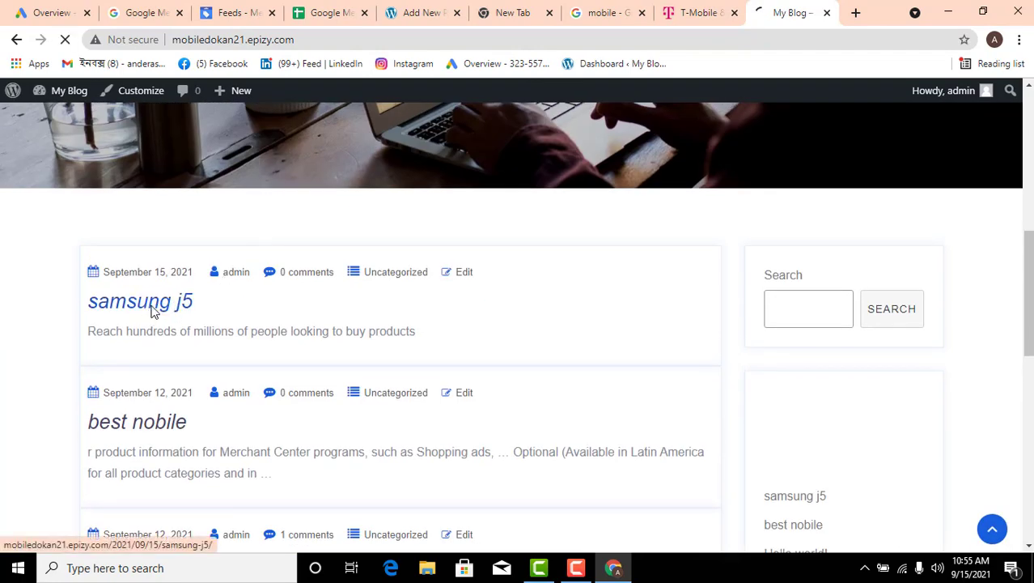
scroll(294, 314, down, 5)
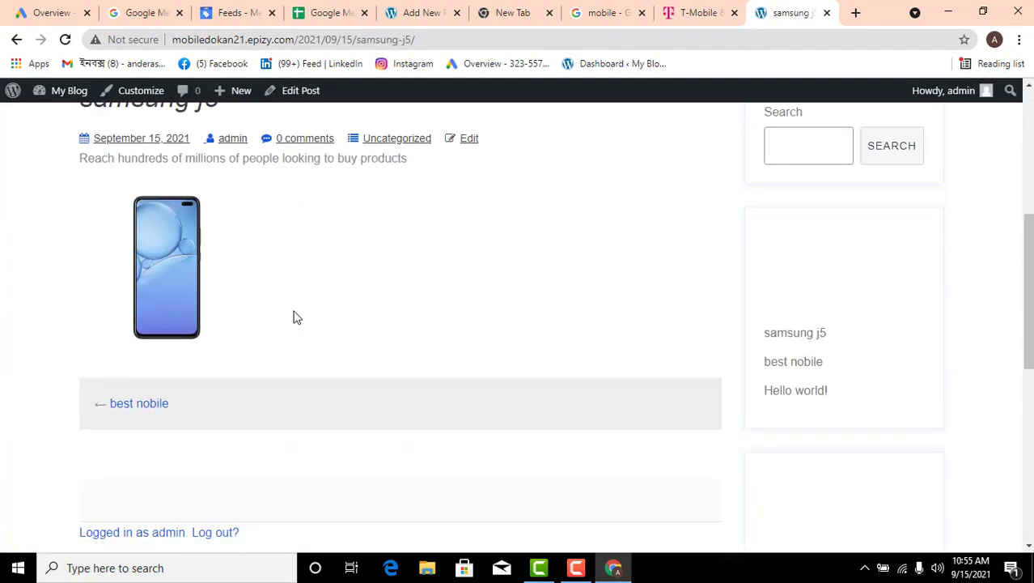
scroll(232, 267, up, 3)
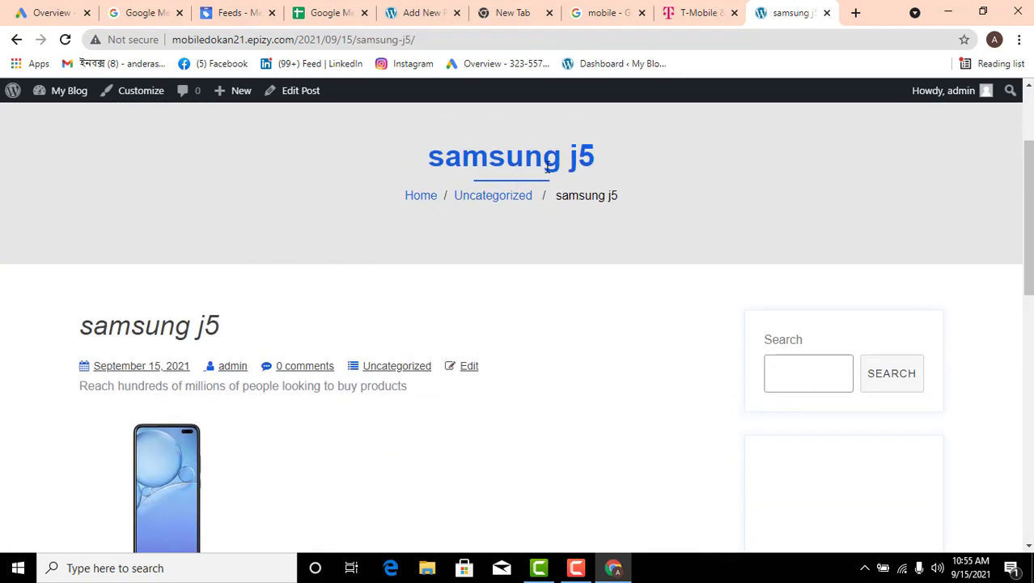
Copy the title "samsung j5" from the blog post into title cell B3 of the shopping feed sheet
drag(612, 159, 429, 156)
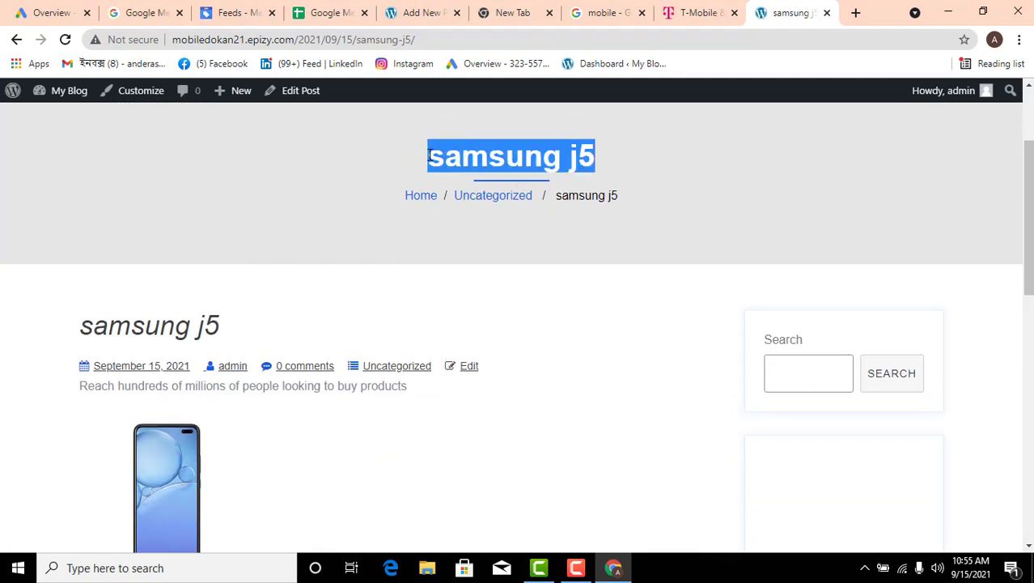
right_click(467, 156)
click(494, 168)
click(236, 16)
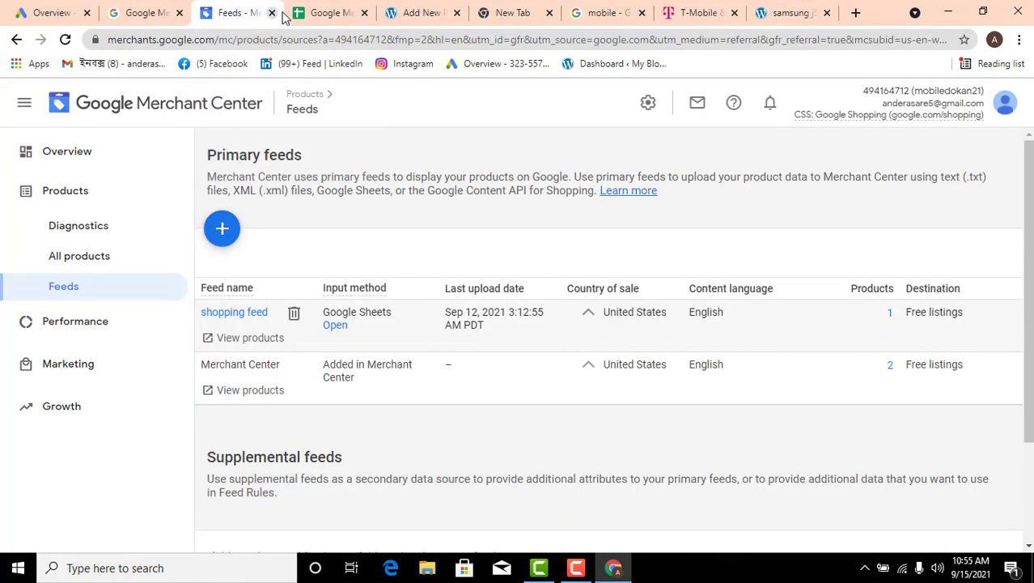
click(310, 18)
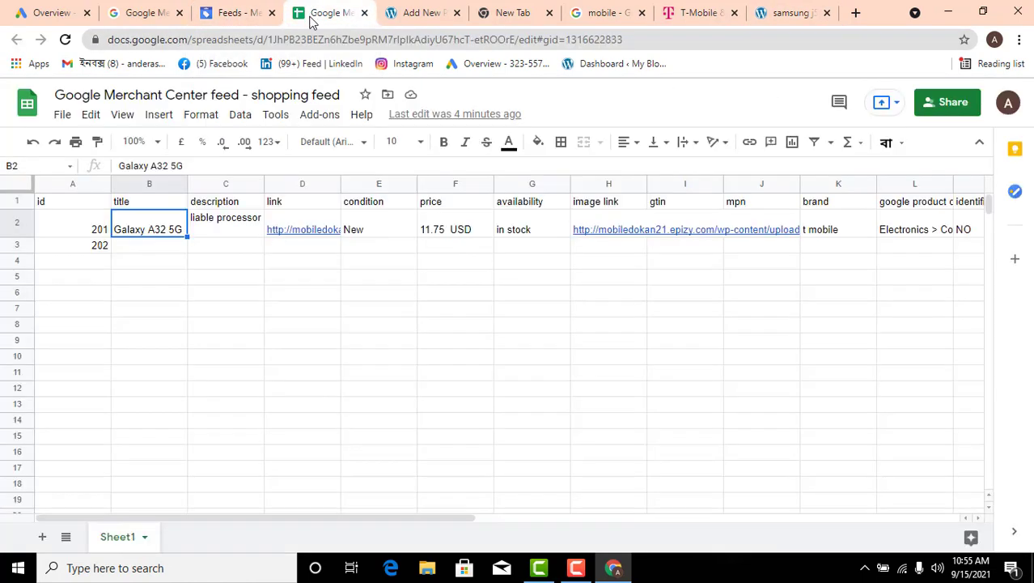
click(158, 252)
double_click(159, 249)
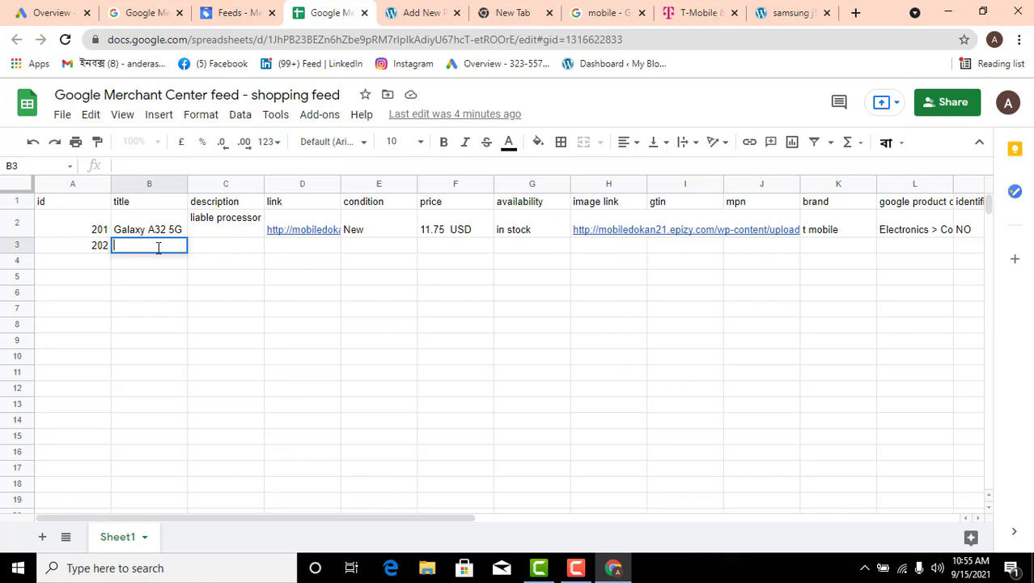
key(ctrl+v)
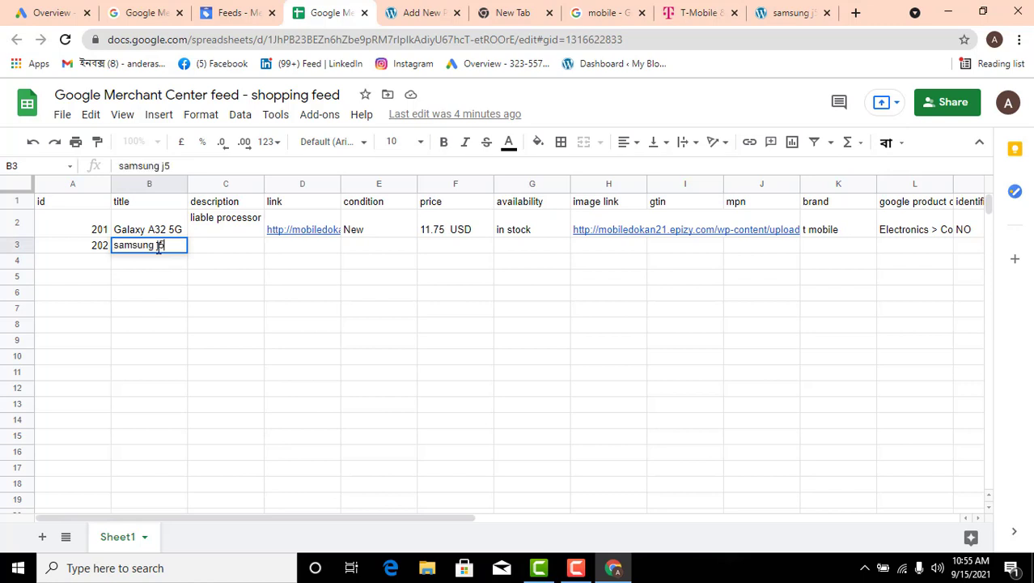
Copy the post's text "Reach hundreds of millions of people looking to buy products" into description cell C3 of the feed sheet
click(213, 249)
click(789, 12)
scroll(319, 294, down, 2)
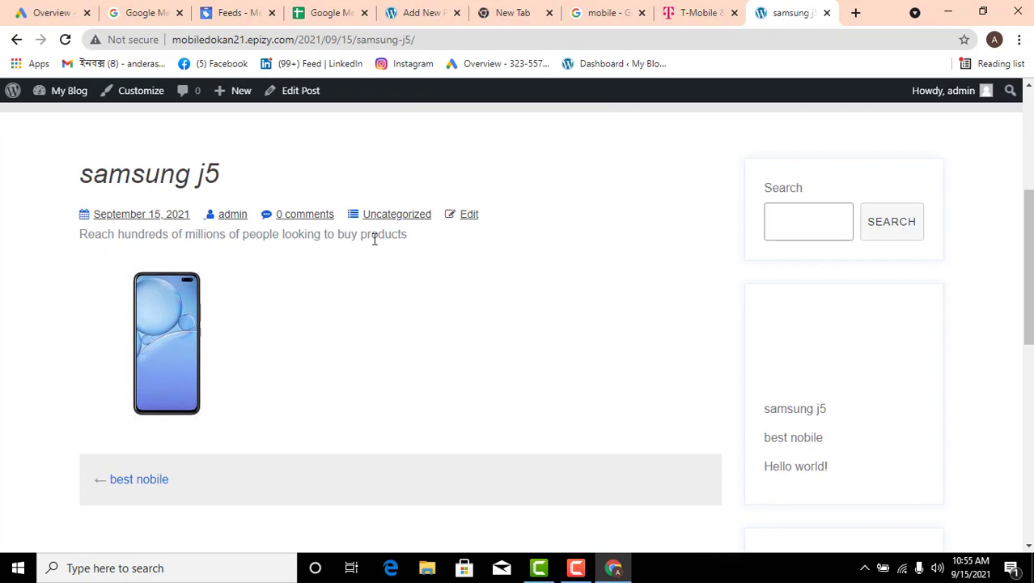
drag(408, 241, 86, 234)
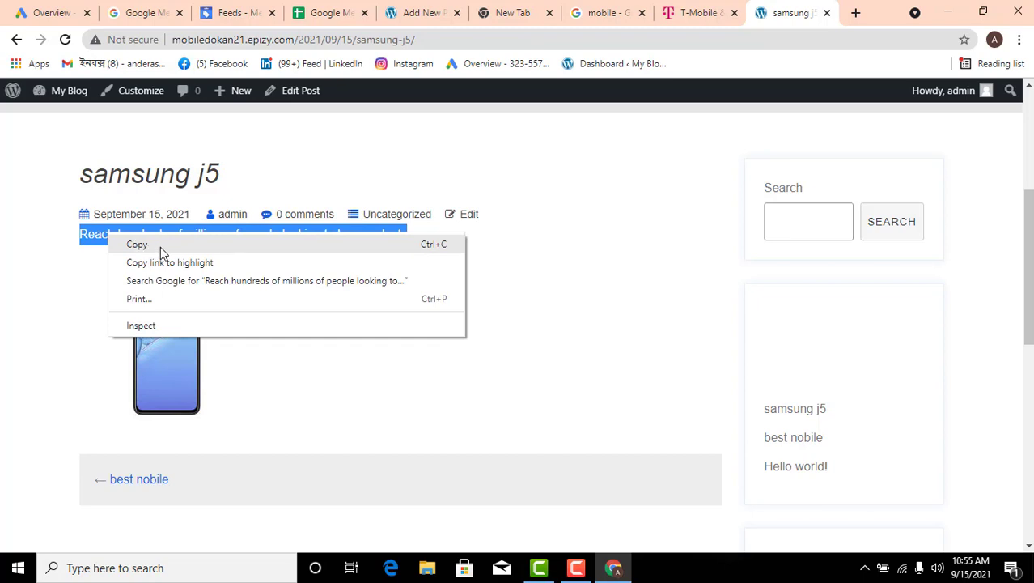
click(160, 245)
click(328, 12)
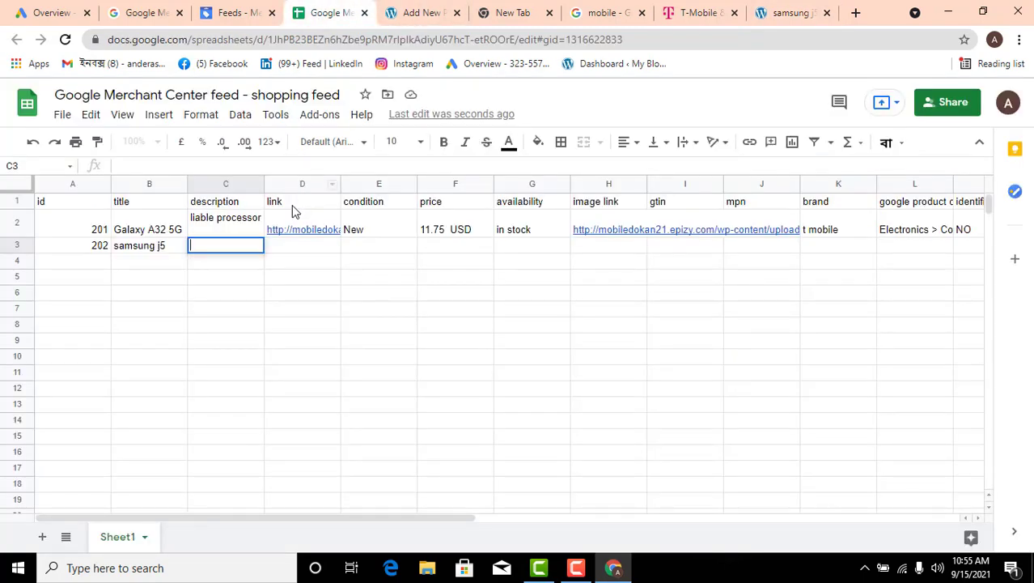
key(ctrl+v)
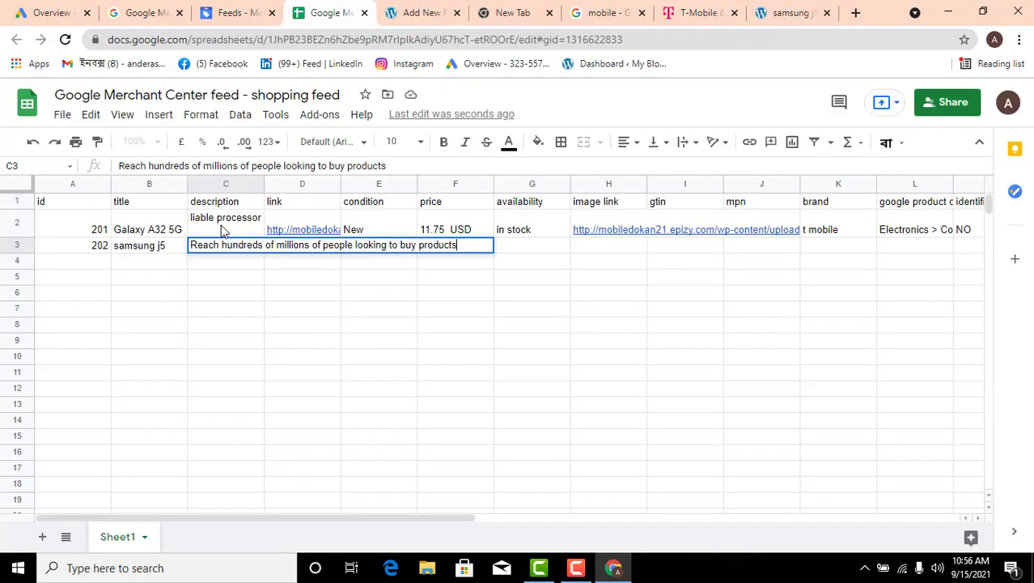
click(293, 281)
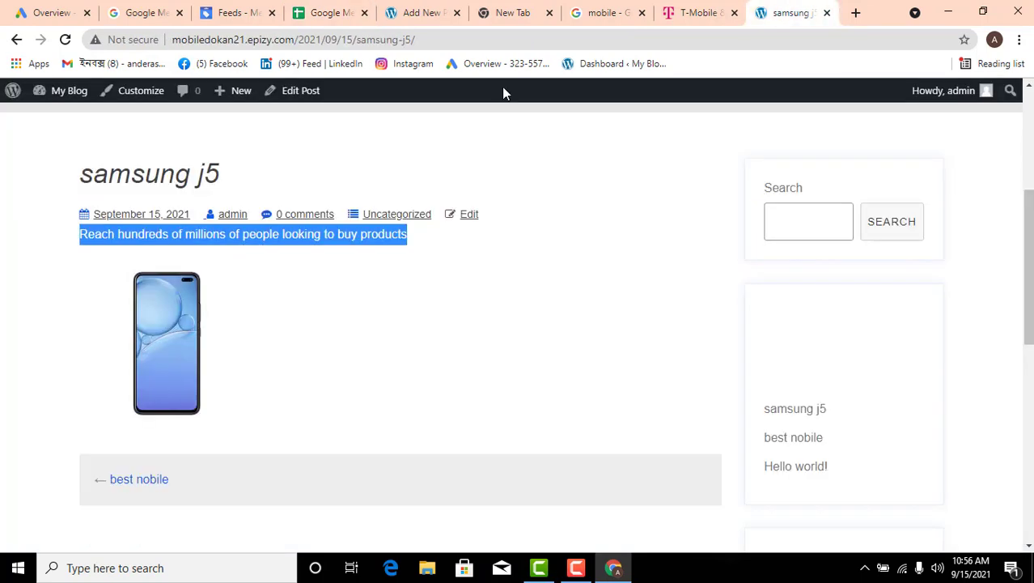
click(791, 12)
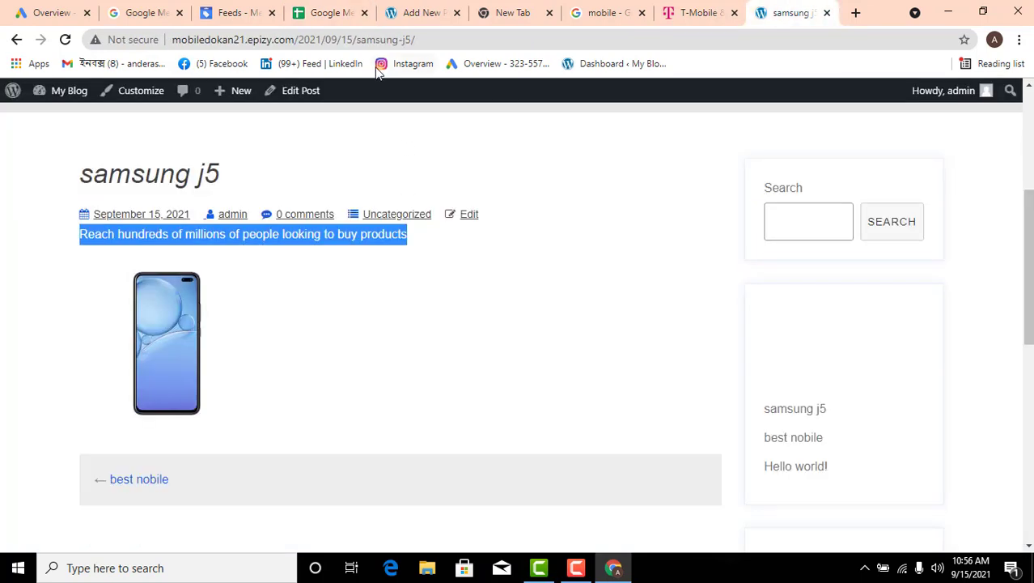
click(450, 42)
right_click(450, 42)
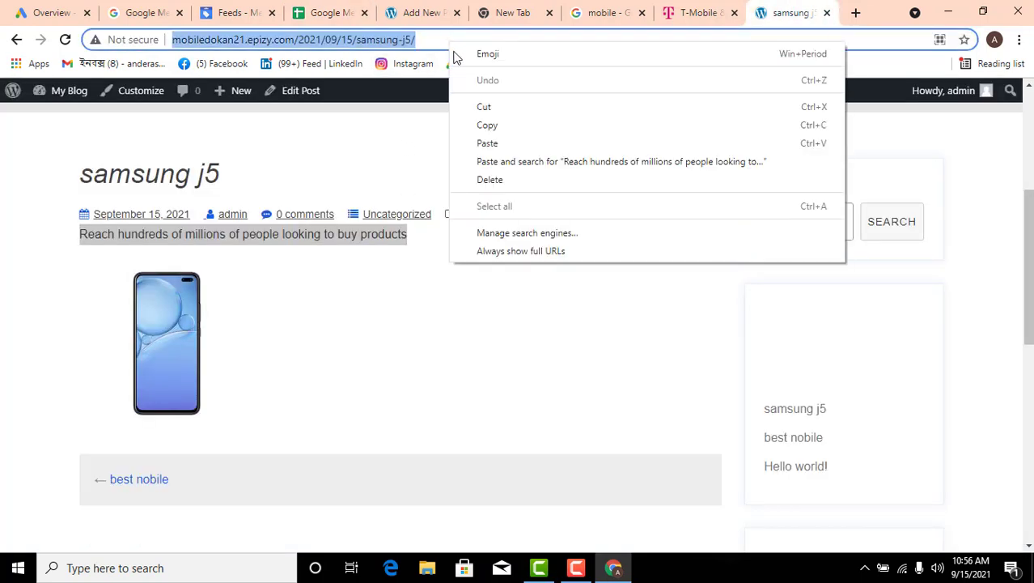
click(496, 125)
click(353, 16)
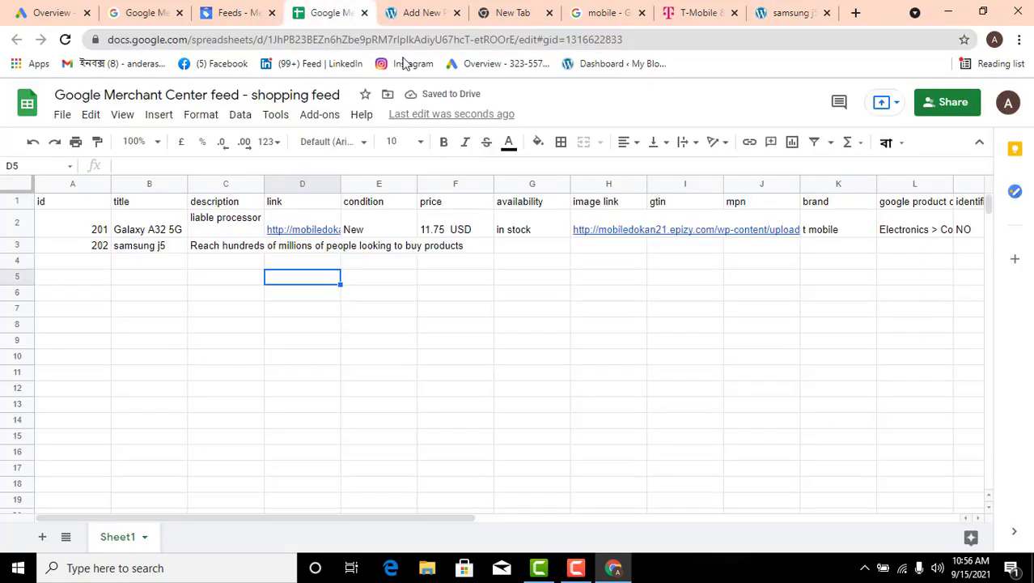
double_click(313, 244)
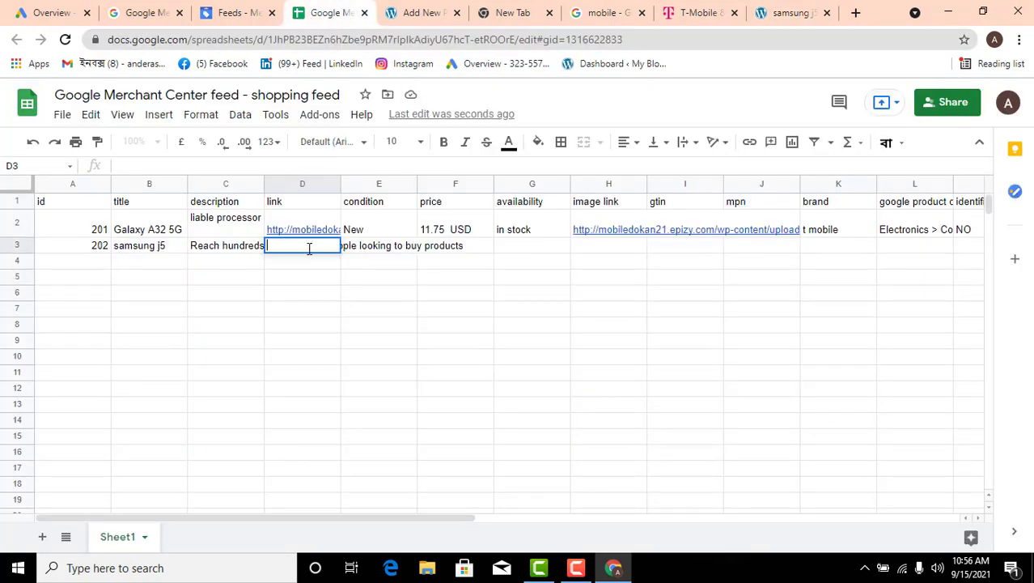
key(ctrl+v)
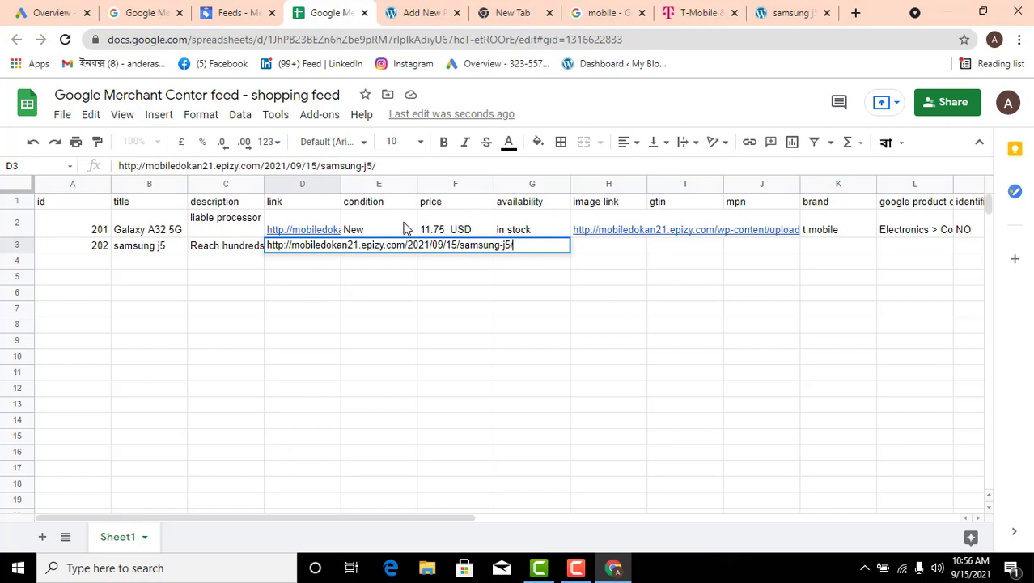
Fill the condition "New" from E2 down into E3 for product 202
click(404, 229)
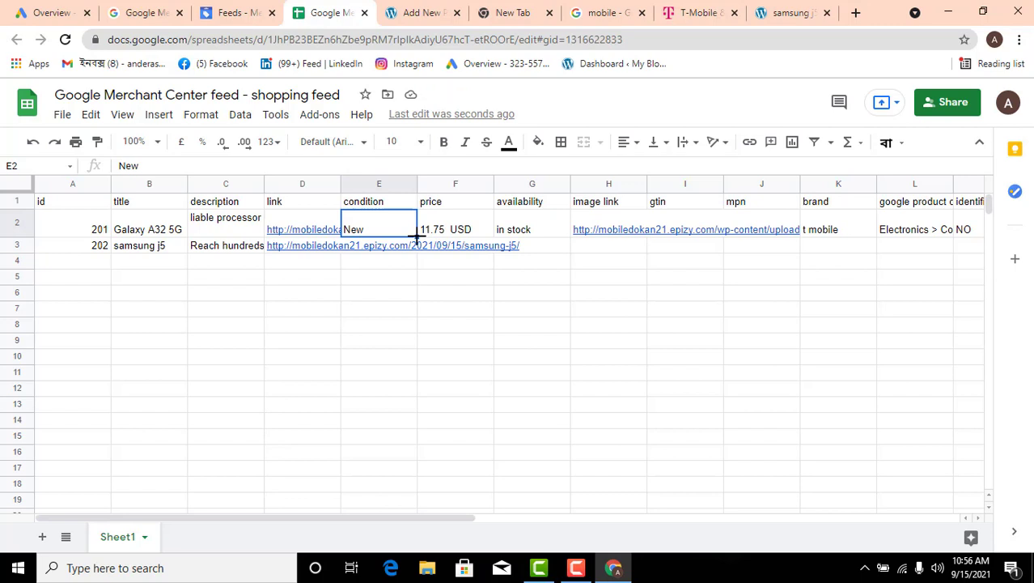
drag(417, 237, 417, 248)
click(457, 276)
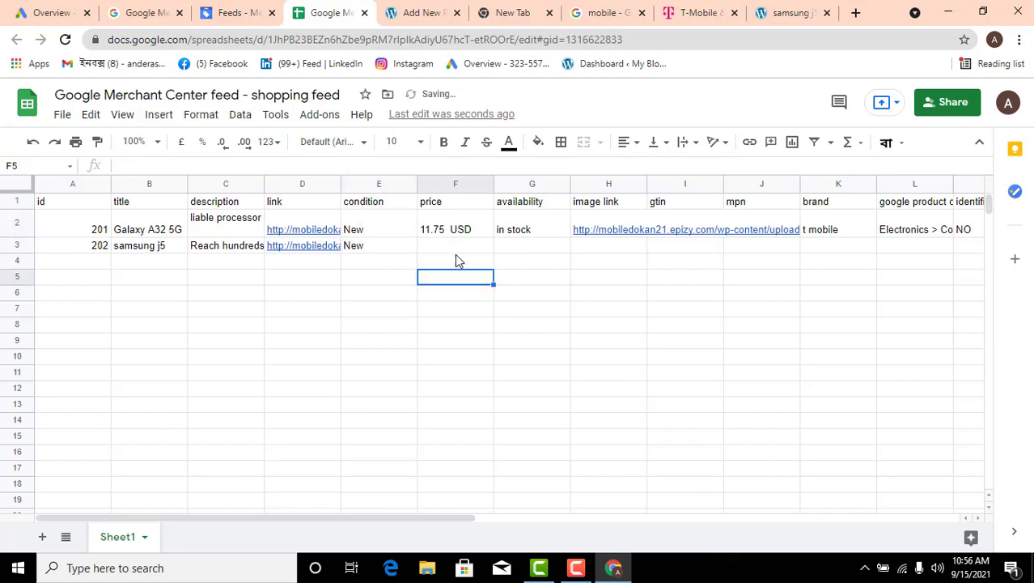
Check the samsung j5 post and its editor, and enter 25.25 in price cell F3 of the feed sheet
click(455, 247)
click(789, 12)
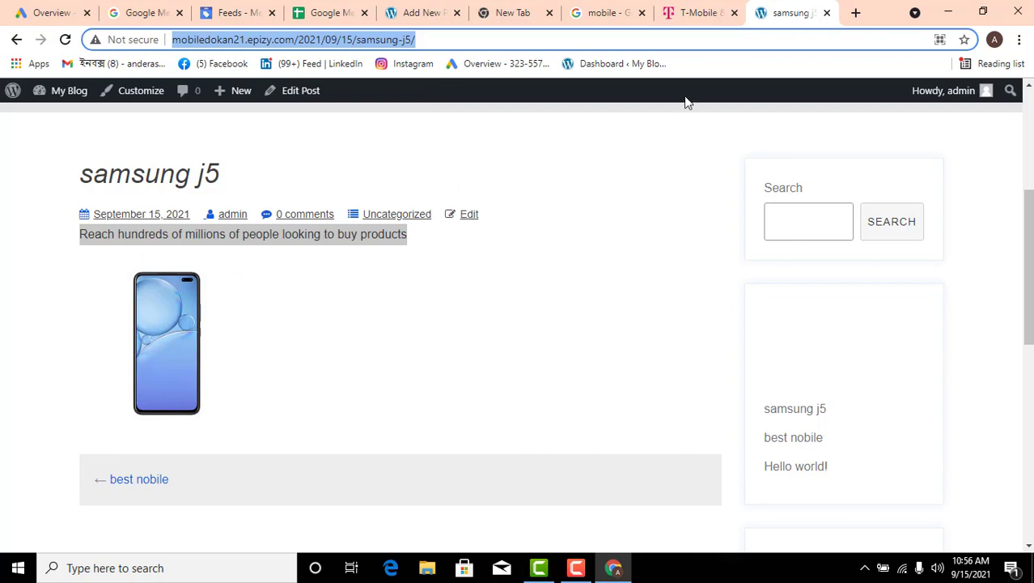
click(424, 14)
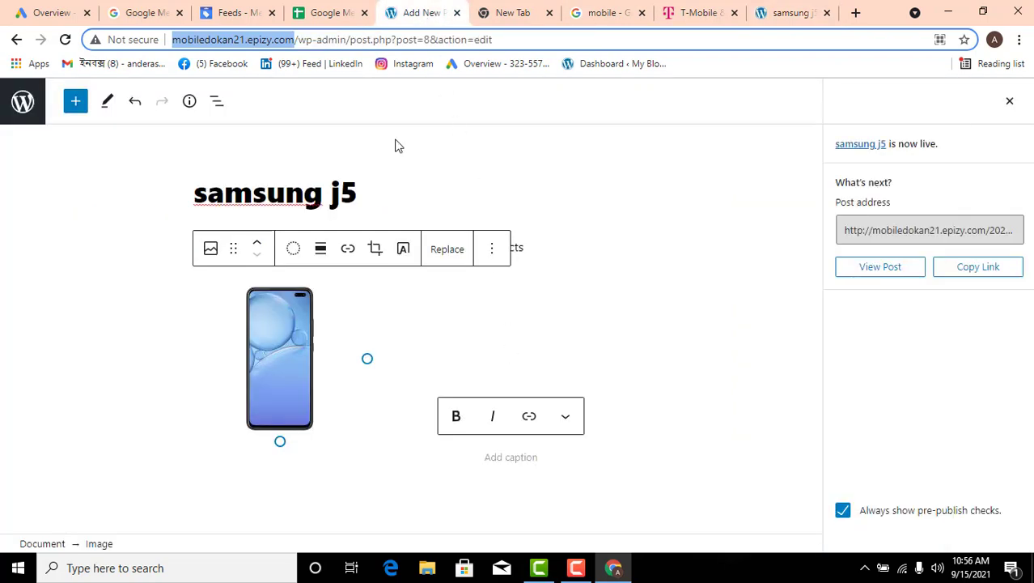
click(320, 15)
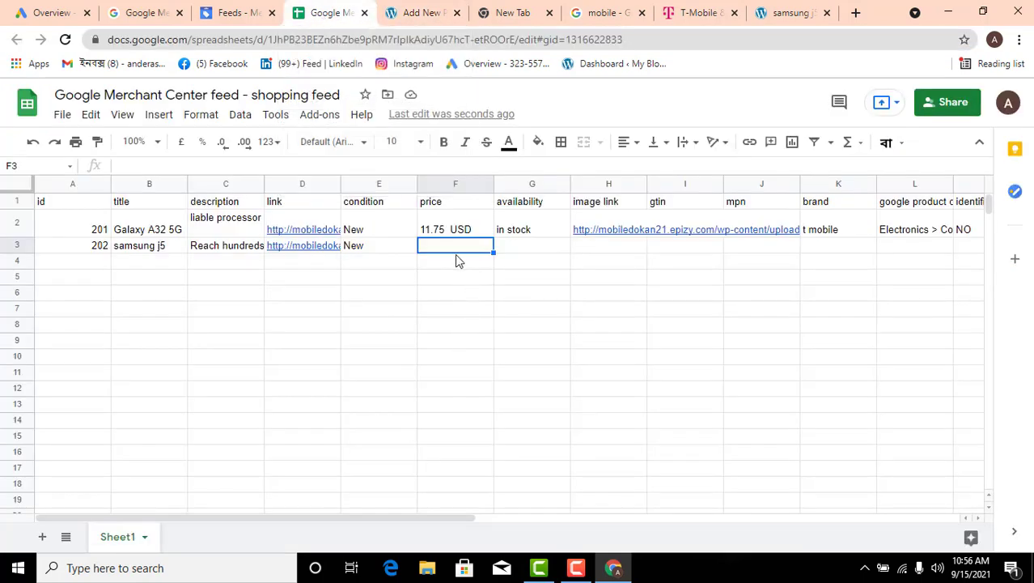
text(25.25)
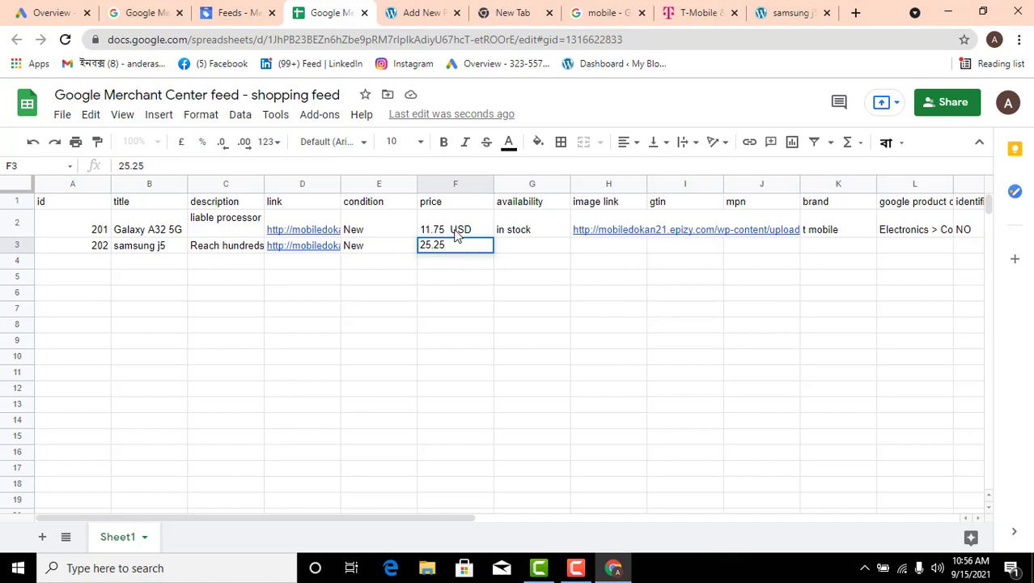
Check the currency format in F2 and append USD to the samsung j5 price in F3
double_click(455, 234)
drag(449, 217, 490, 231)
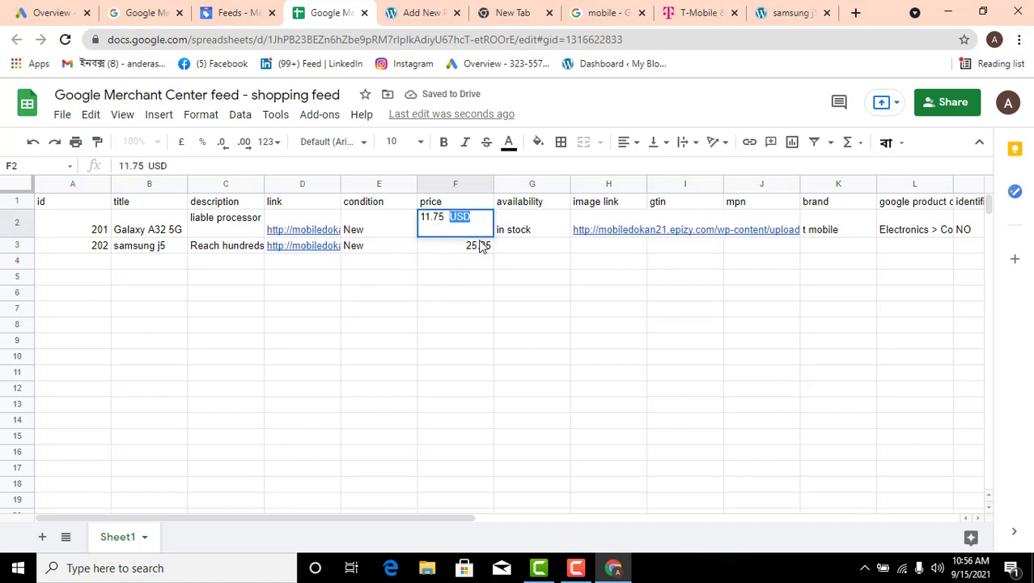
click(484, 247)
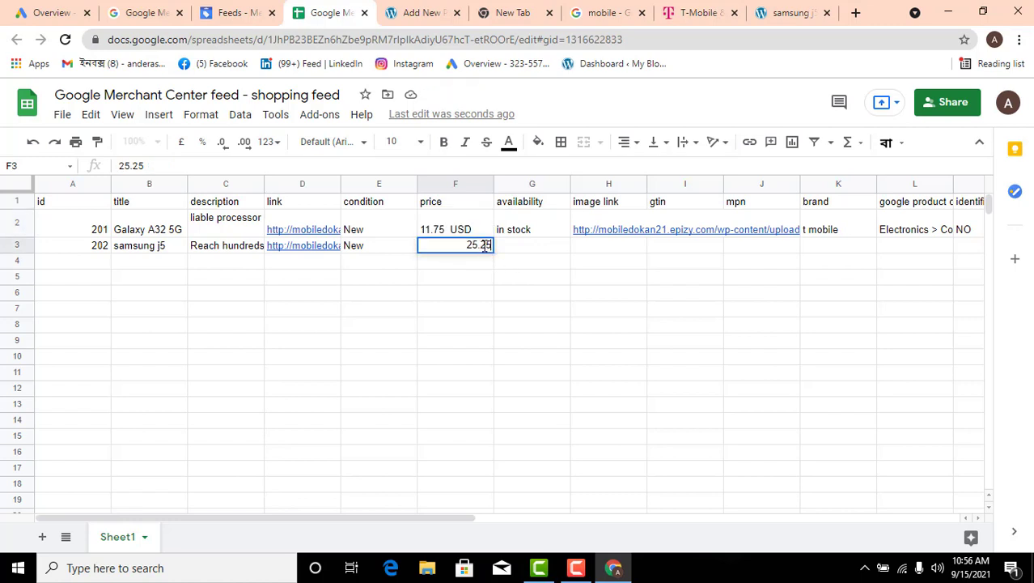
double_click(485, 246)
text(USD)
key(Return)
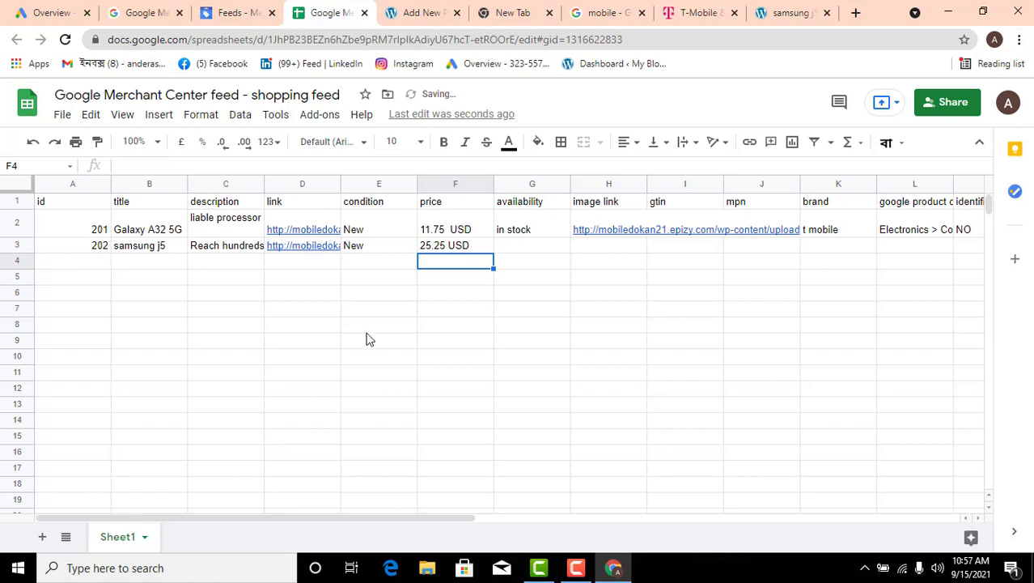
click(807, 12)
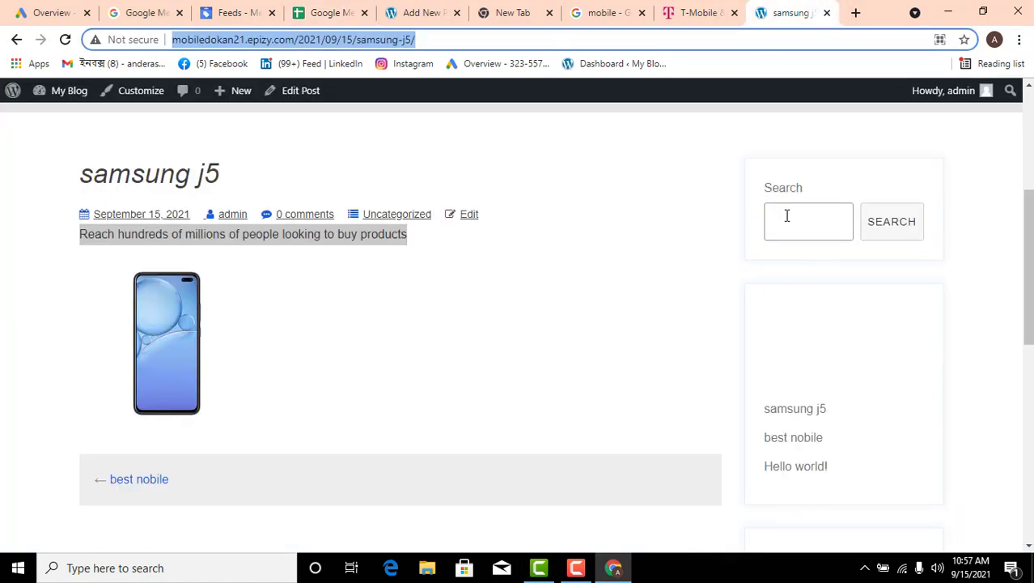
click(416, 12)
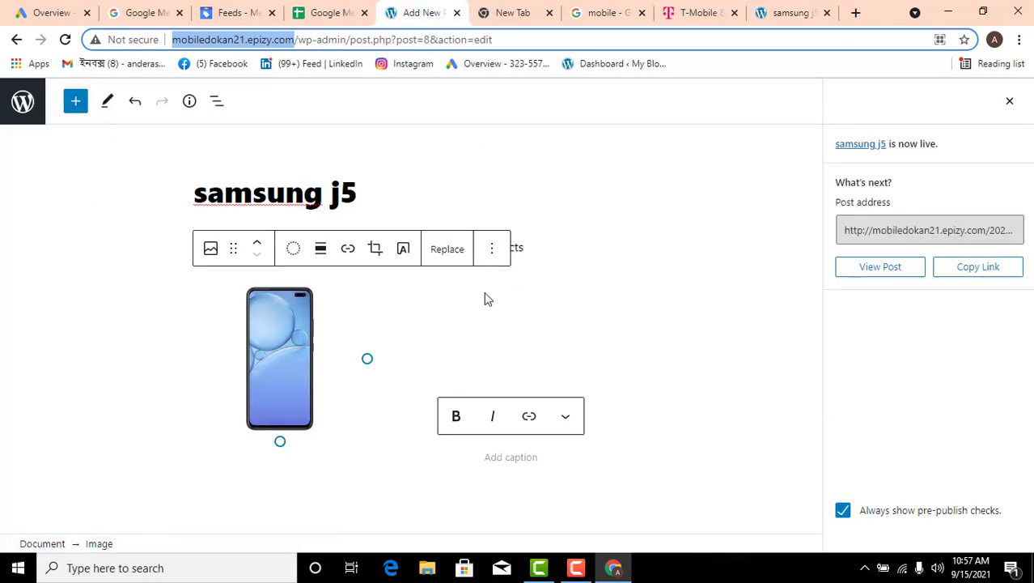
click(334, 12)
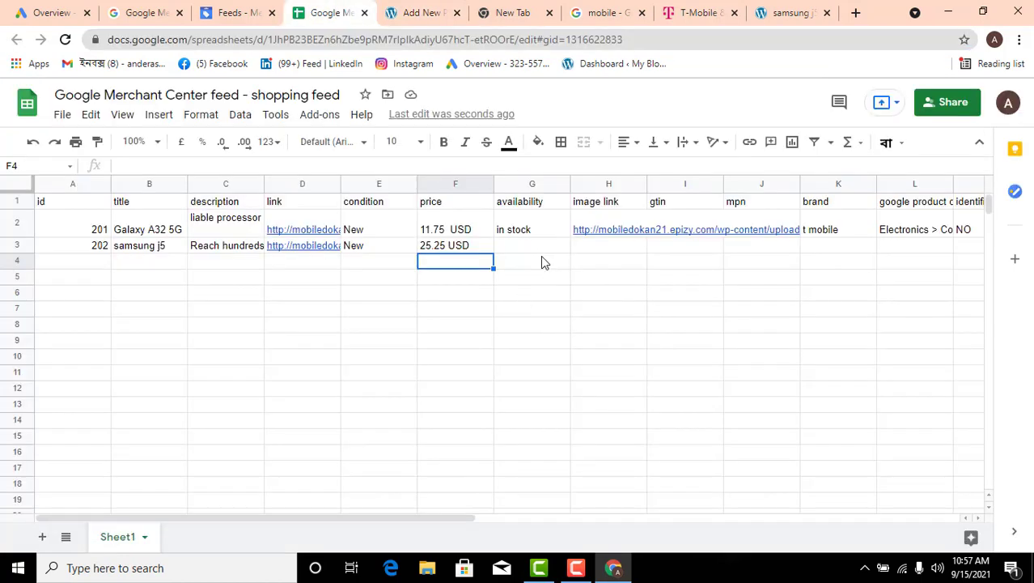
Fill the availability "in stock" from G2 down into G3 for product 202
click(540, 259)
click(550, 233)
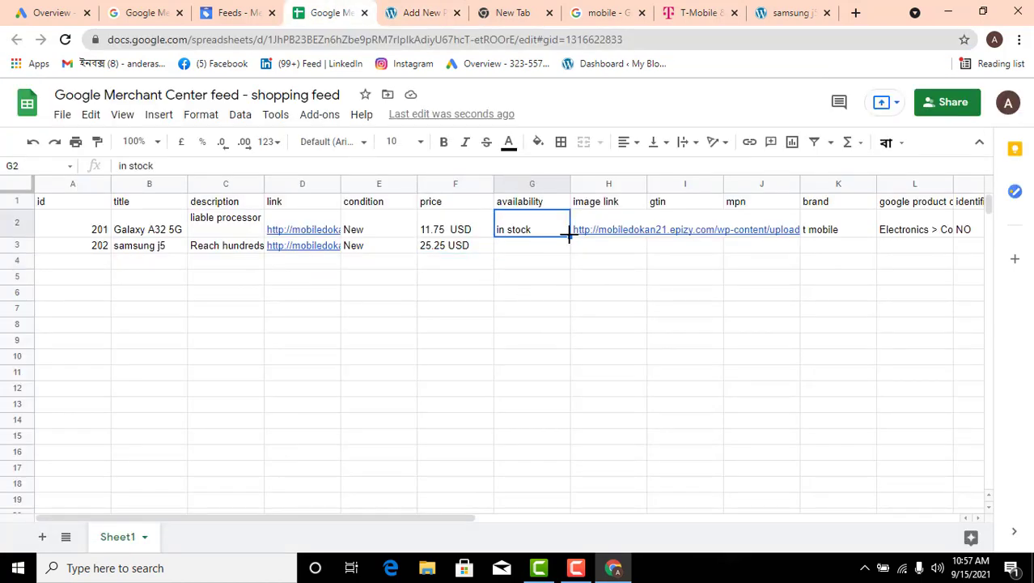
drag(570, 237, 596, 254)
click(621, 267)
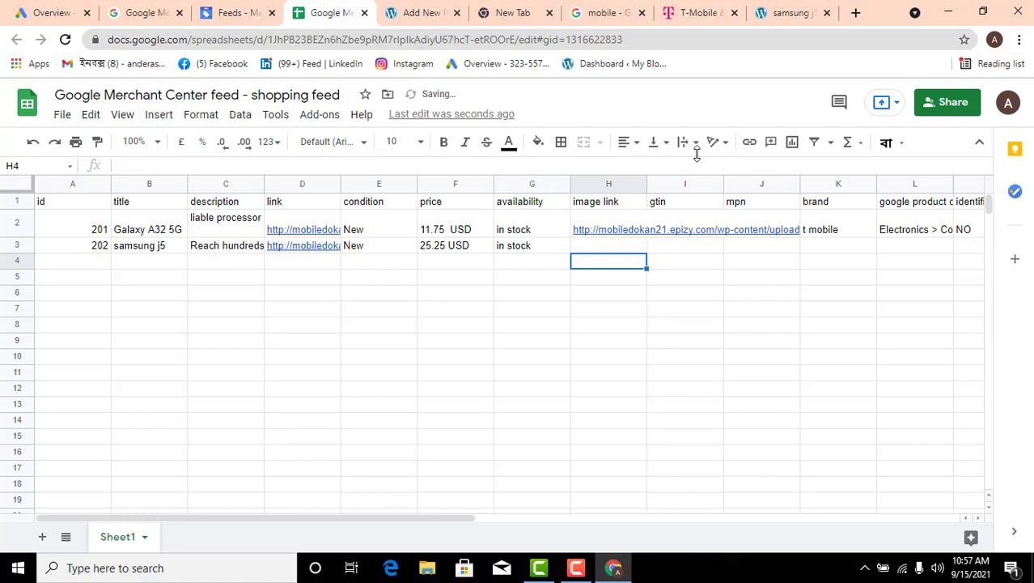
Copy the phone image's address from the samsung j5 post into image link cell H3 of the feed sheet
click(784, 12)
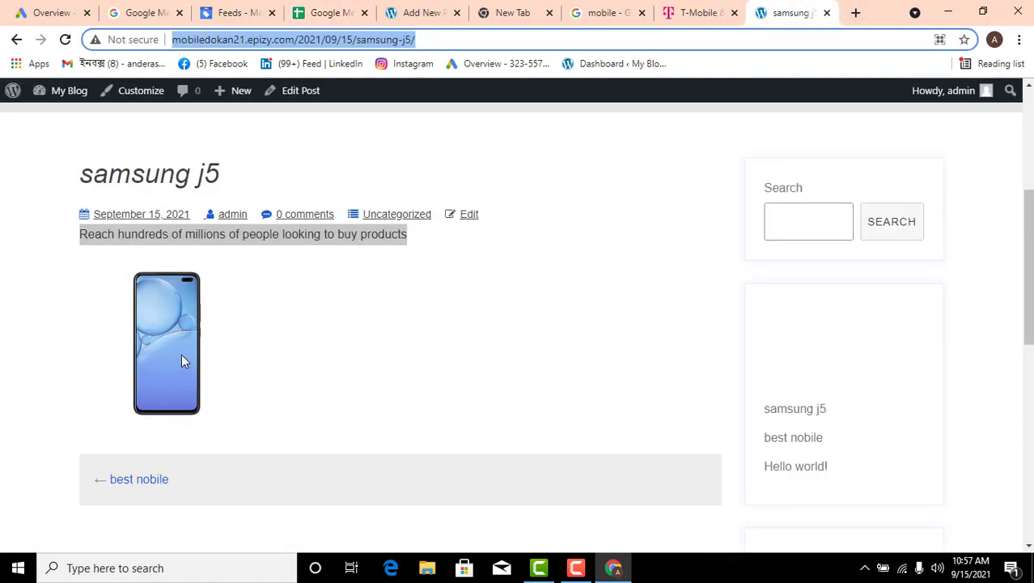
right_click(168, 328)
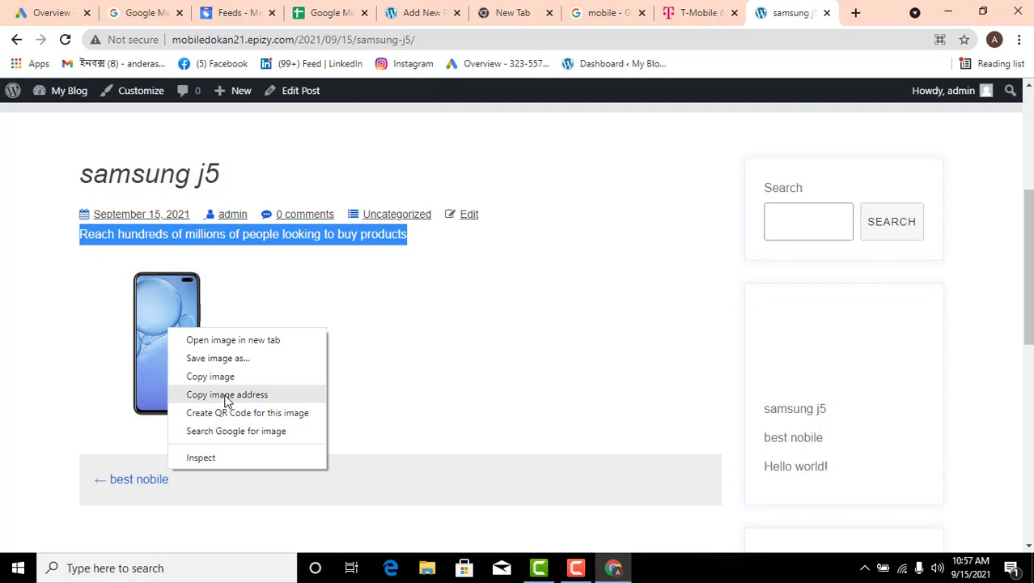
click(263, 301)
right_click(168, 326)
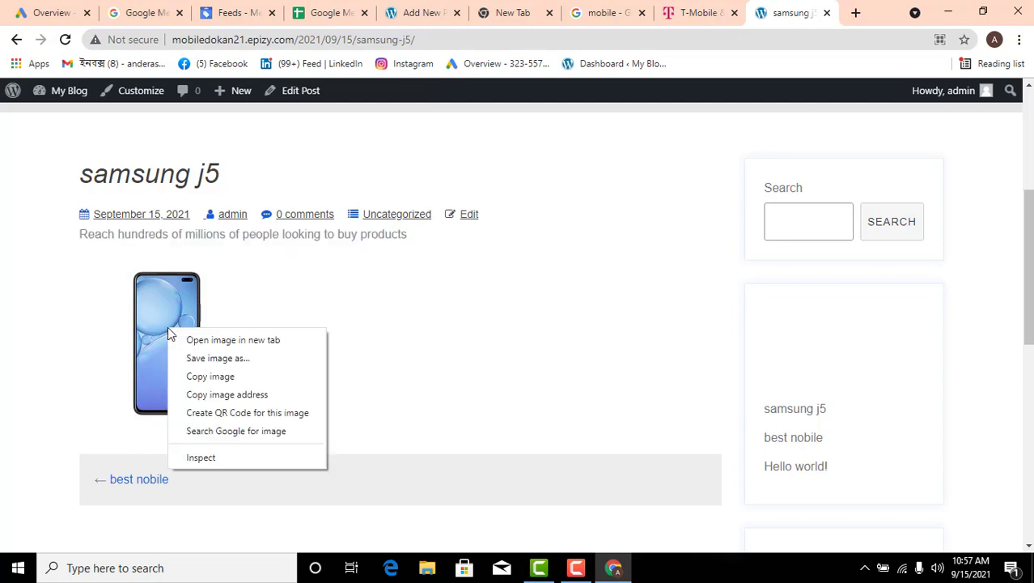
click(241, 395)
click(319, 13)
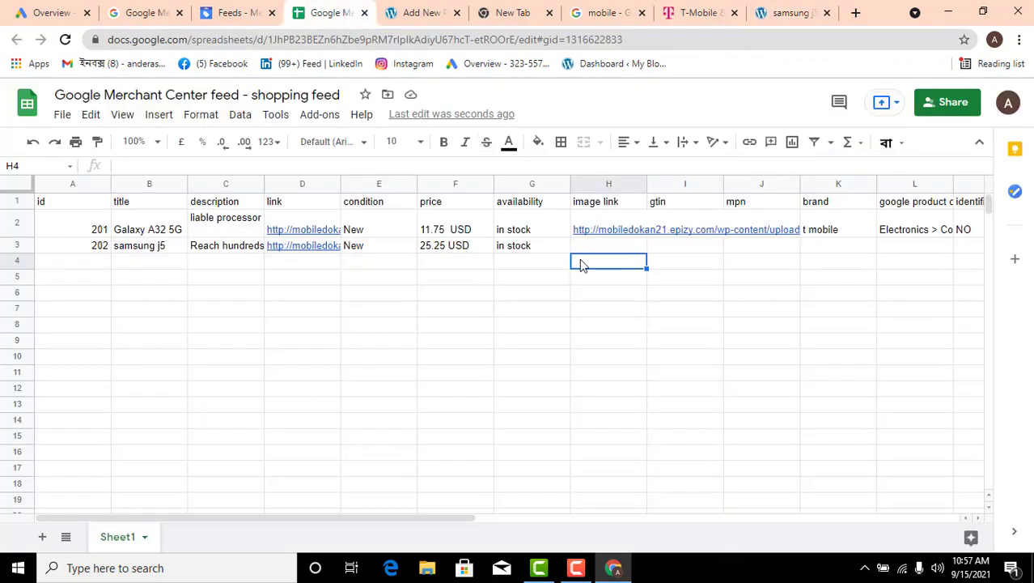
double_click(588, 249)
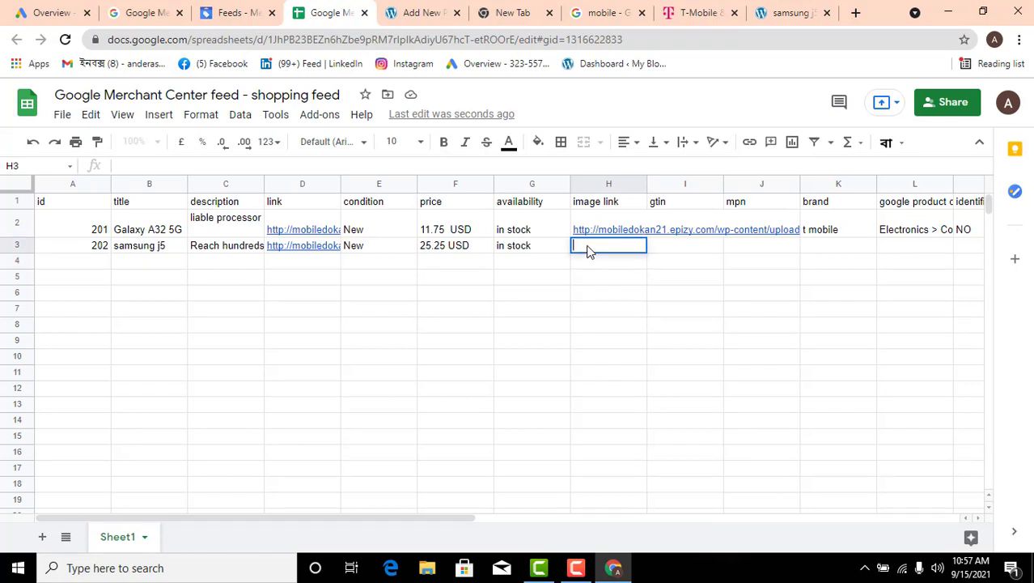
key(ctrl+v)
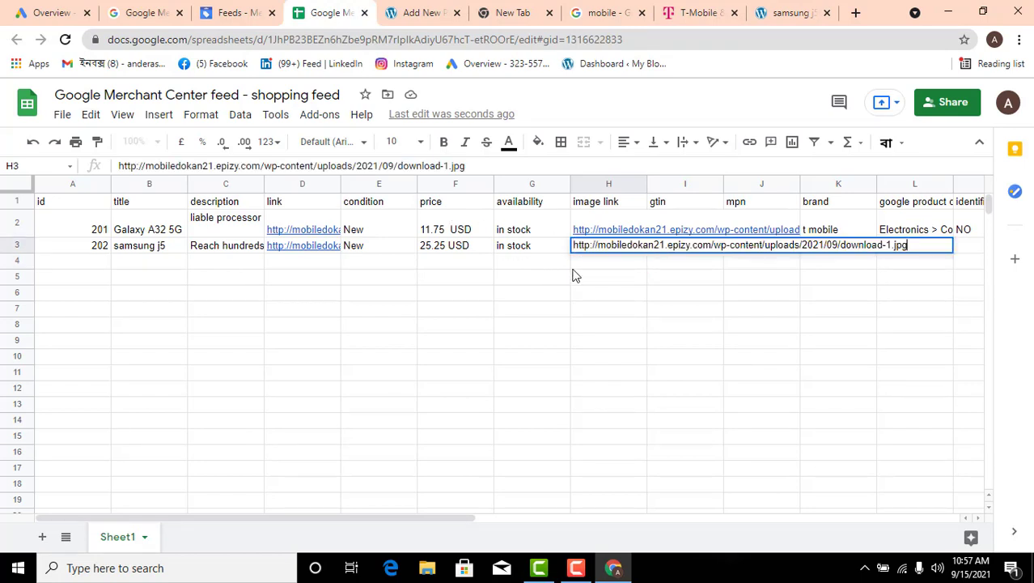
Check the gtin and mpn columns, and fill the brand "t mobile" from K2 down into K3 for product 202
click(699, 204)
click(752, 205)
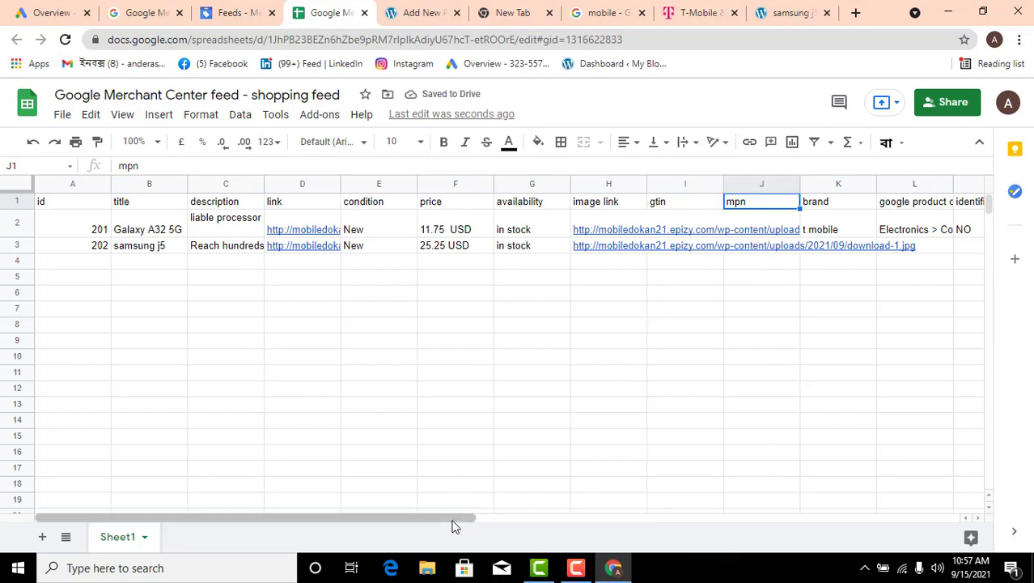
drag(454, 524, 512, 523)
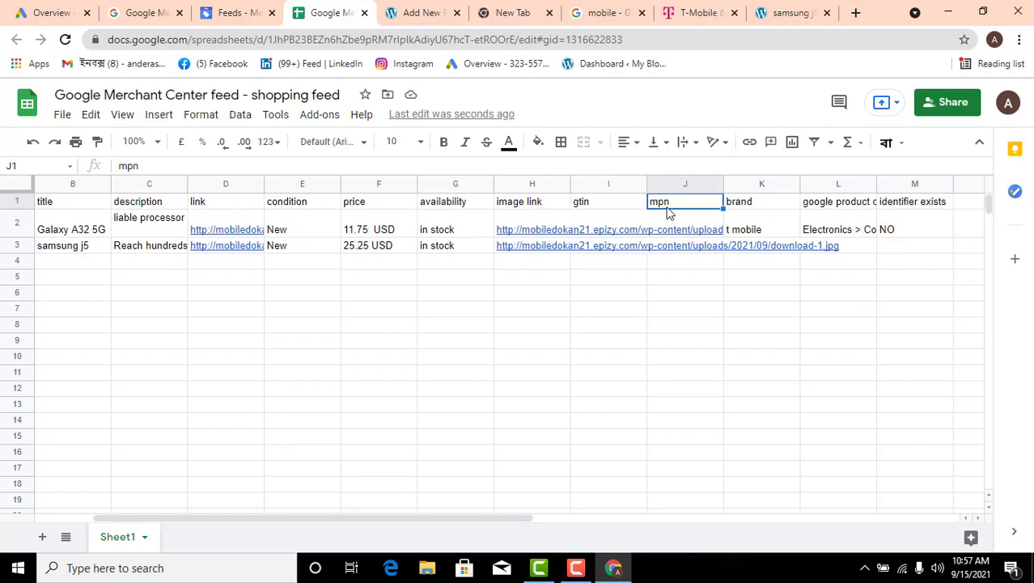
click(651, 292)
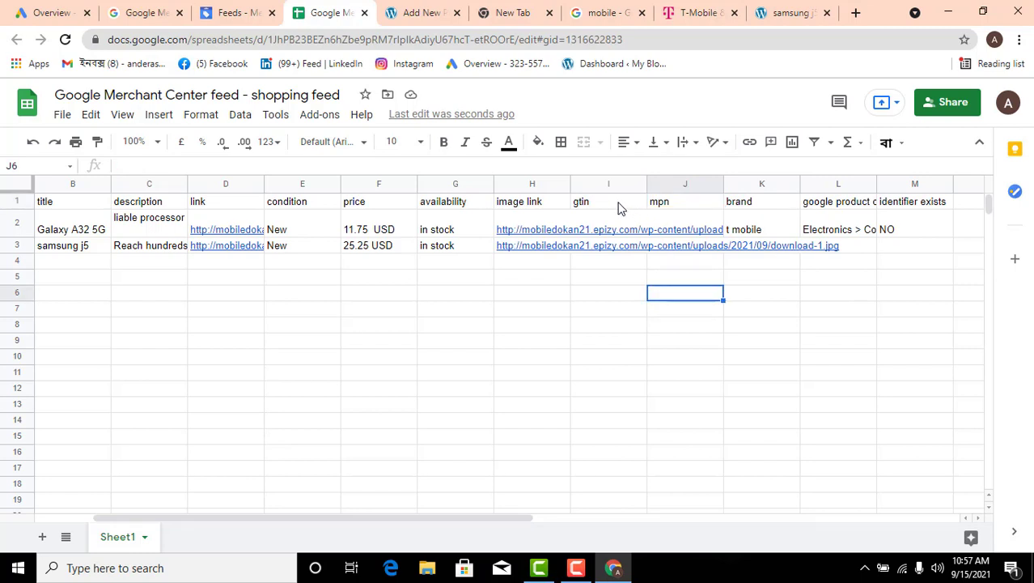
drag(619, 208, 692, 273)
click(690, 322)
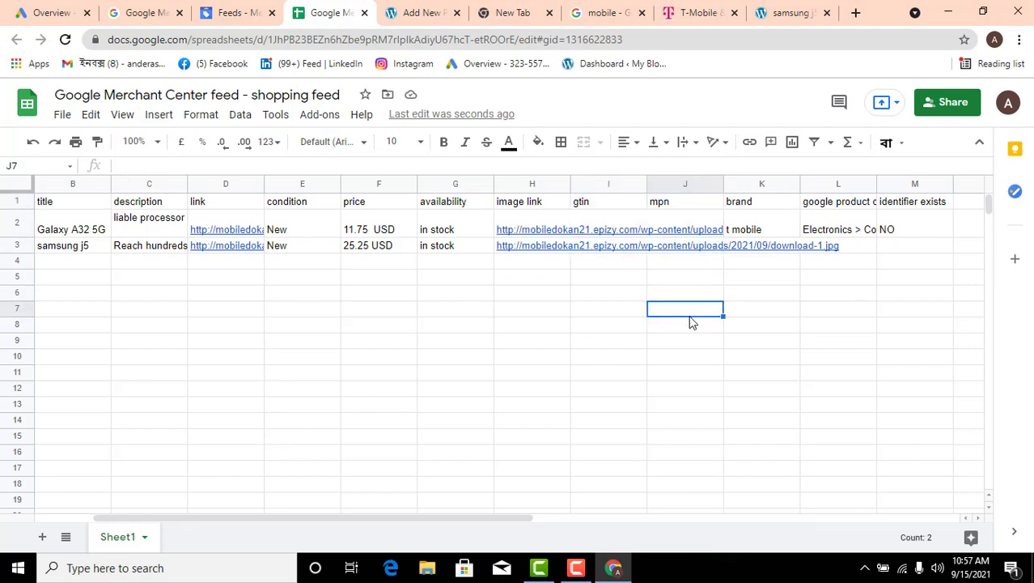
click(767, 234)
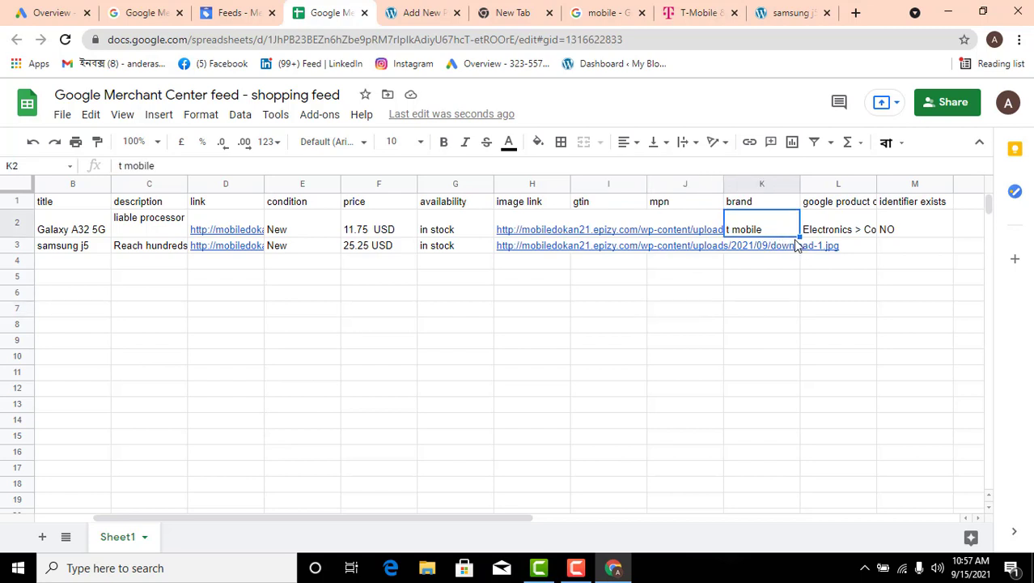
drag(801, 237, 797, 246)
click(790, 278)
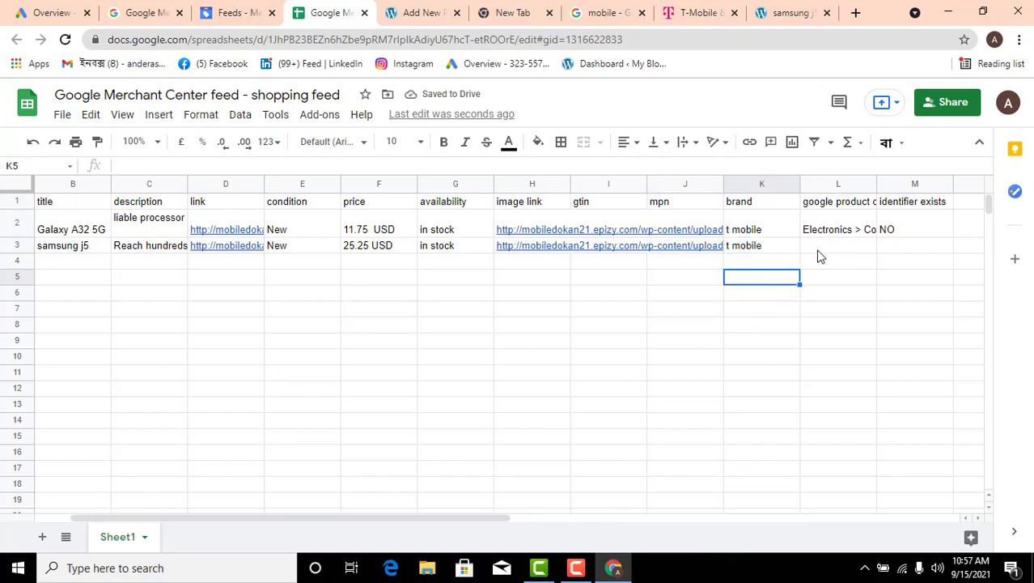
Fill the Google product category "Electronics > Communications > Telephony > Mobile Phones" from L2 down into L3
click(831, 230)
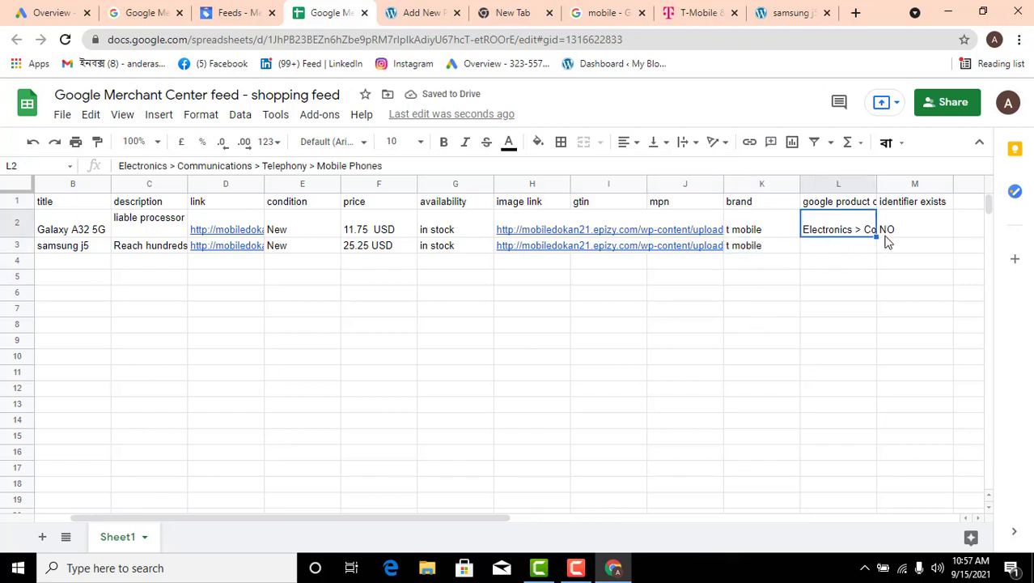
drag(876, 237, 874, 246)
click(851, 277)
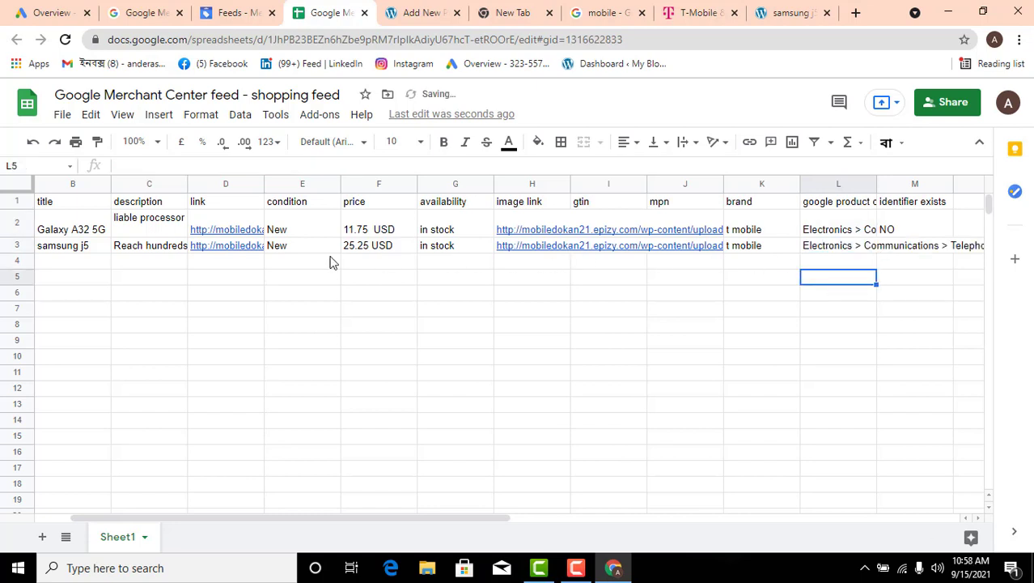
Enter NO in identifier exists cell M3 for product 202, in capitals like the row above
click(908, 251)
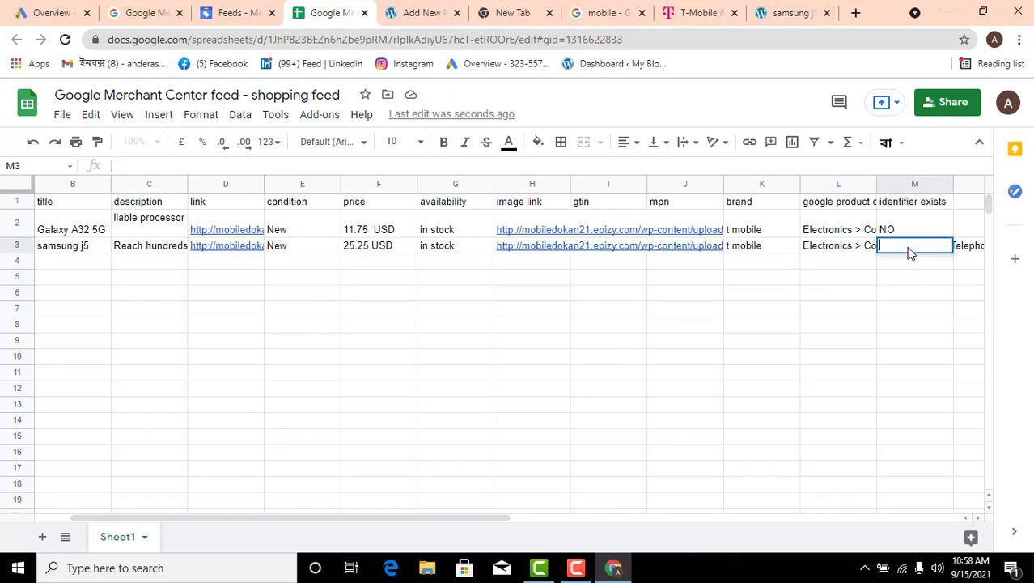
text(No)
key(Return)
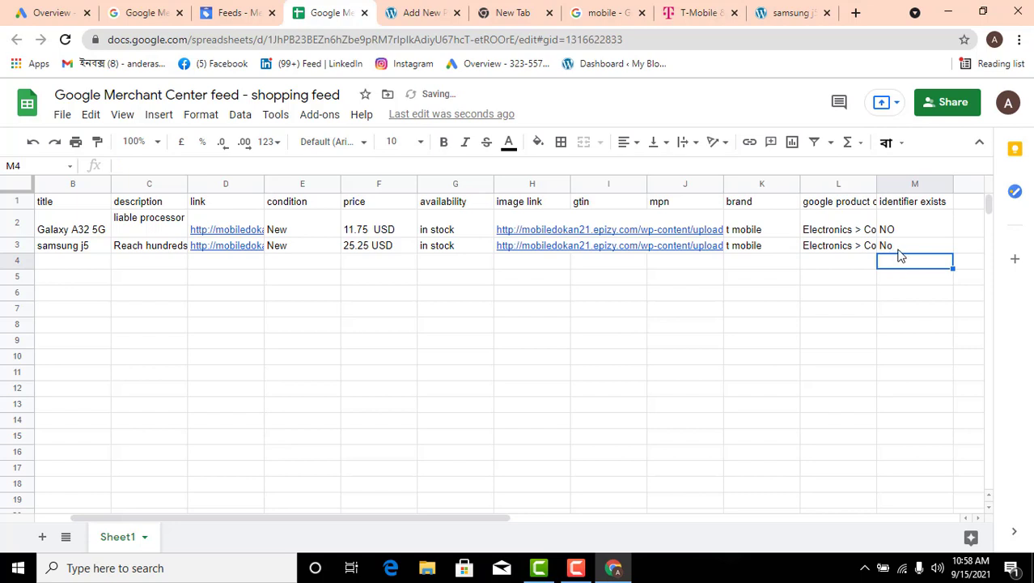
click(899, 251)
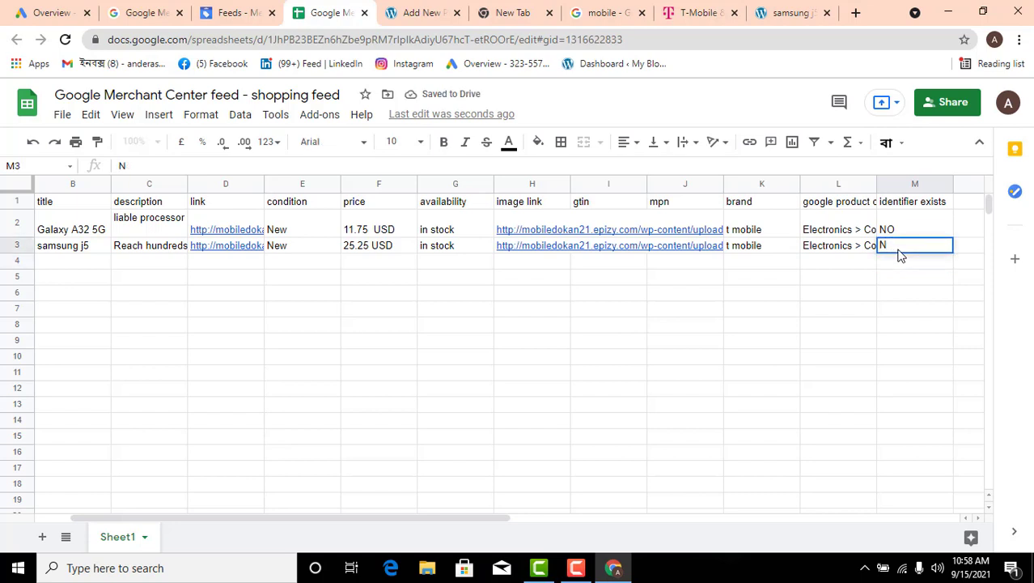
click(750, 296)
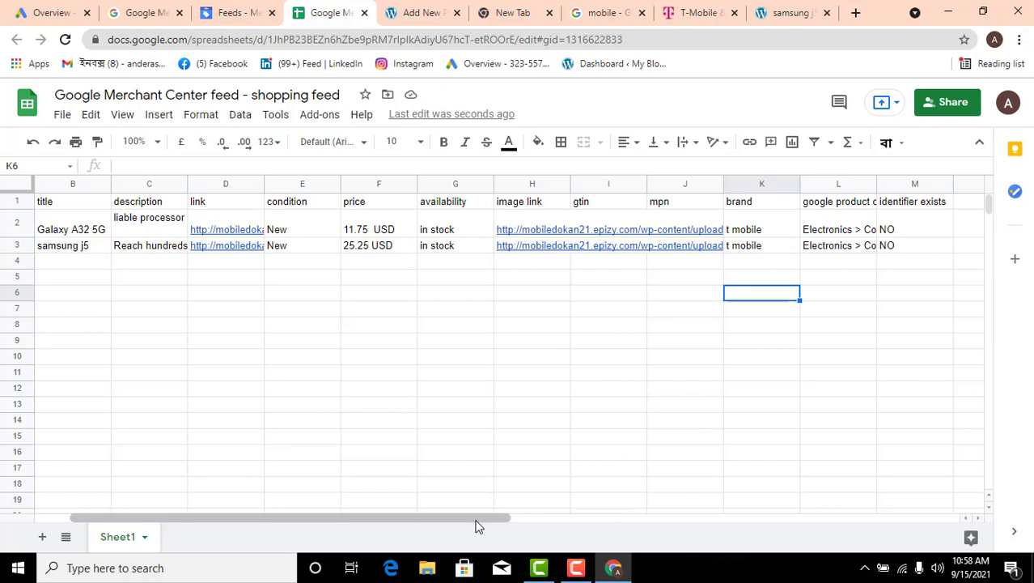
drag(476, 519, 426, 518)
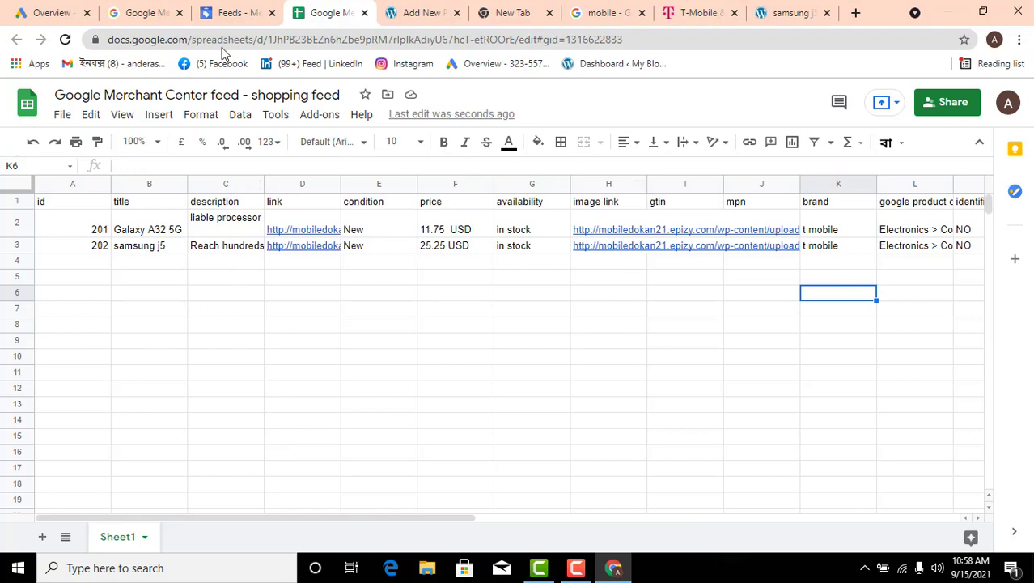
Switch to Google Merchant Center, fetch the shopping feed from its sheet and check its processing report
click(241, 13)
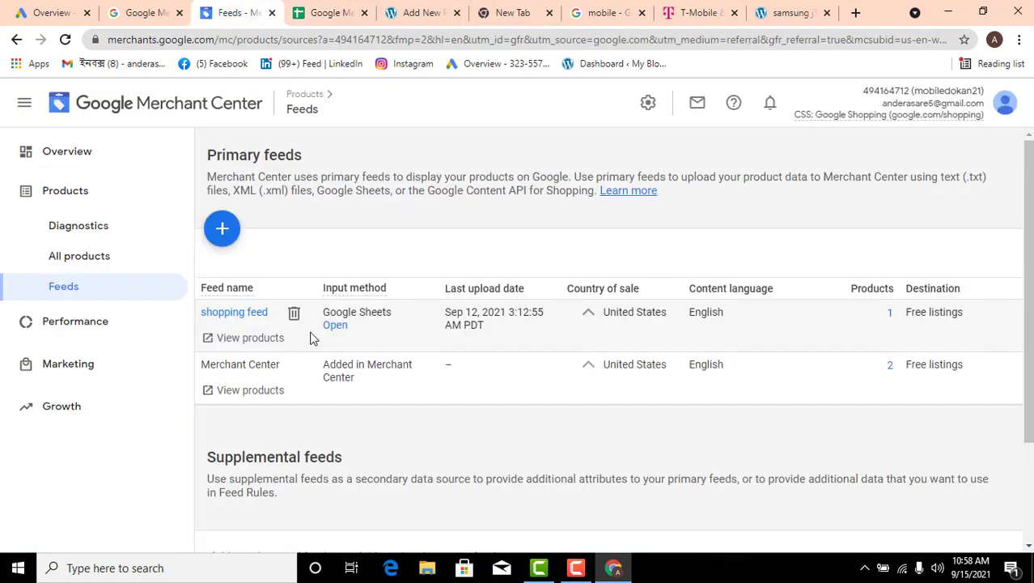
click(232, 314)
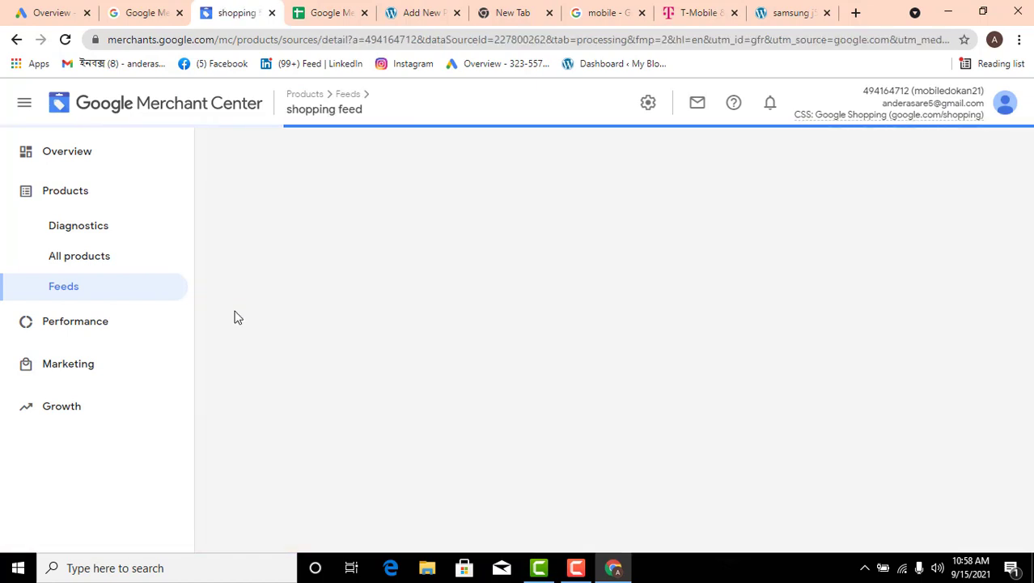
click(324, 13)
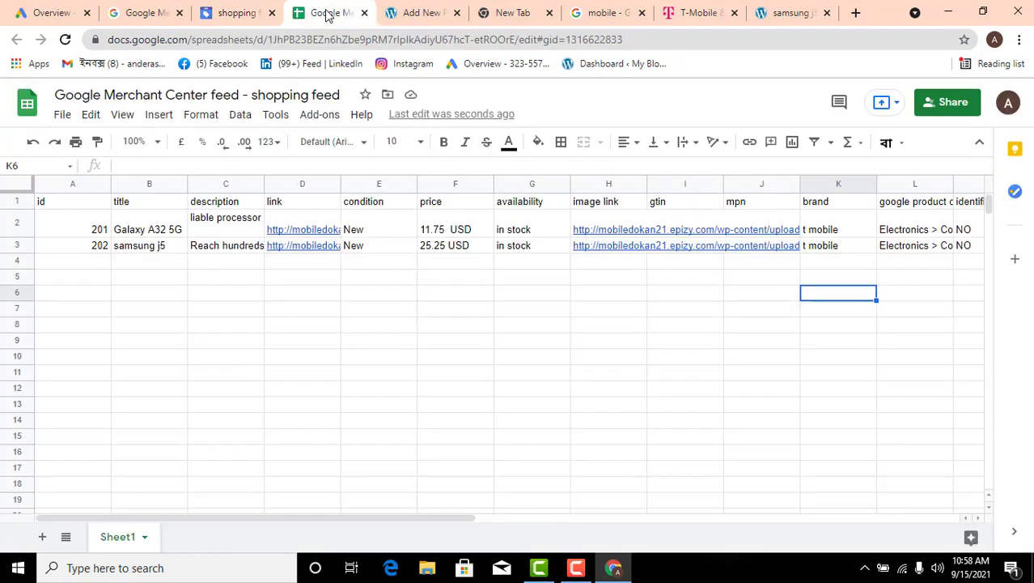
click(242, 12)
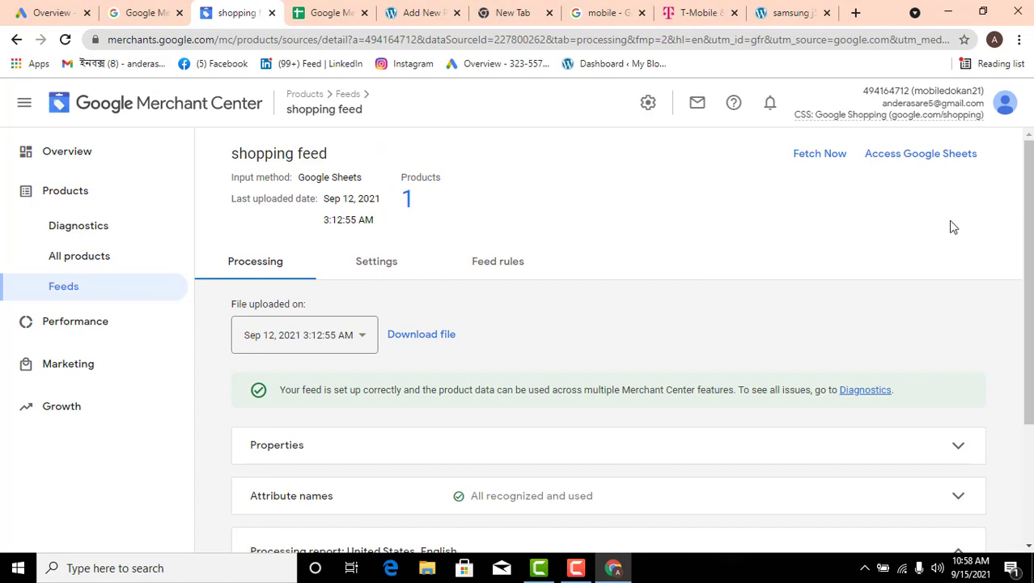
click(818, 161)
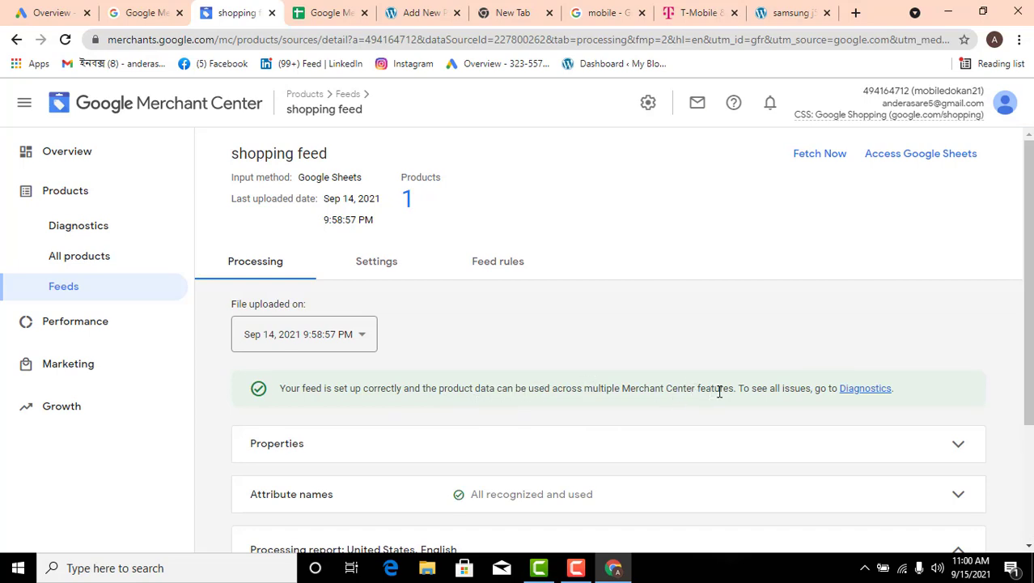
scroll(717, 390, down, 3)
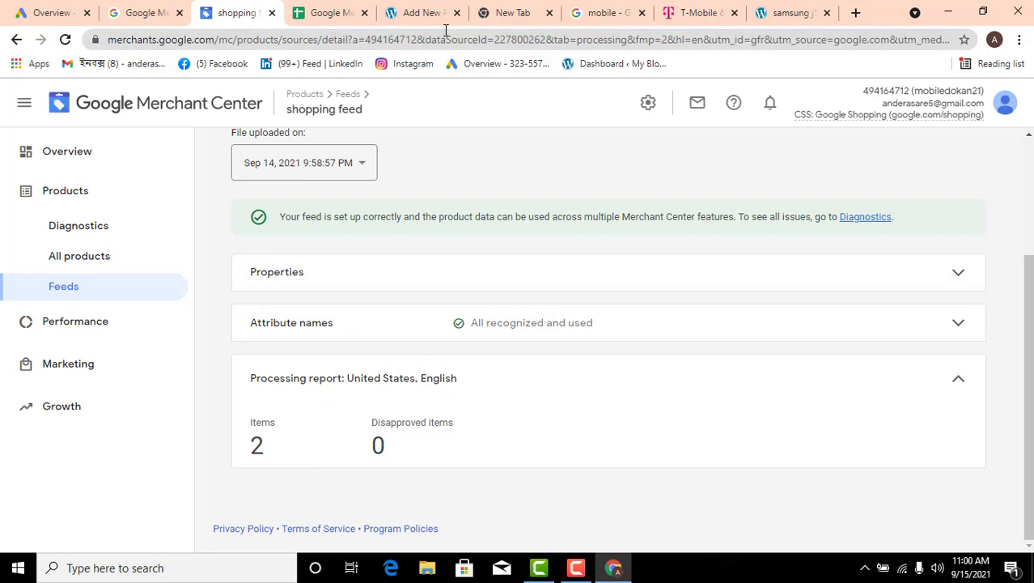
Review the attribute columns of products 201 and 202 in the feed sheet
click(331, 12)
click(327, 278)
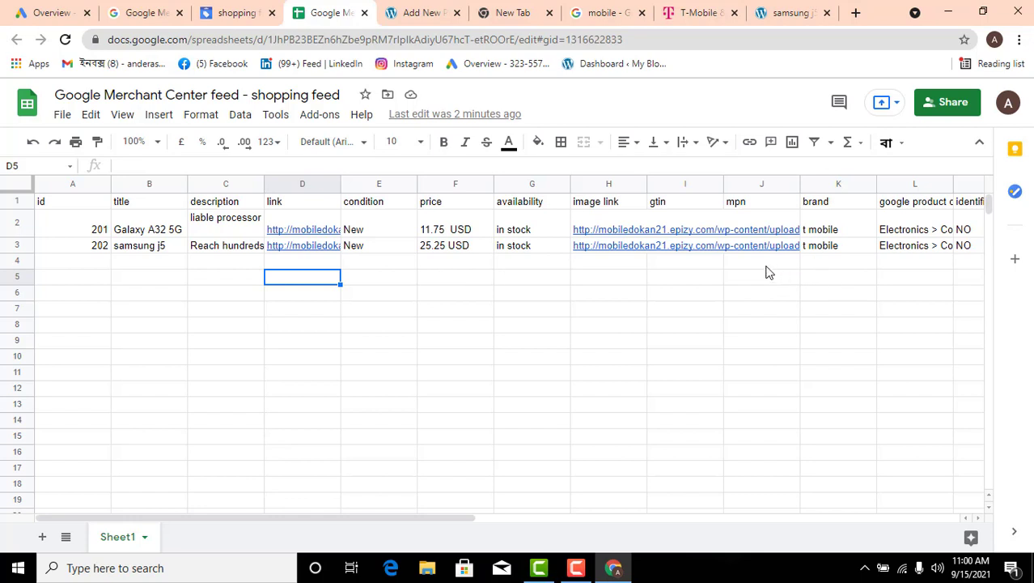
click(959, 264)
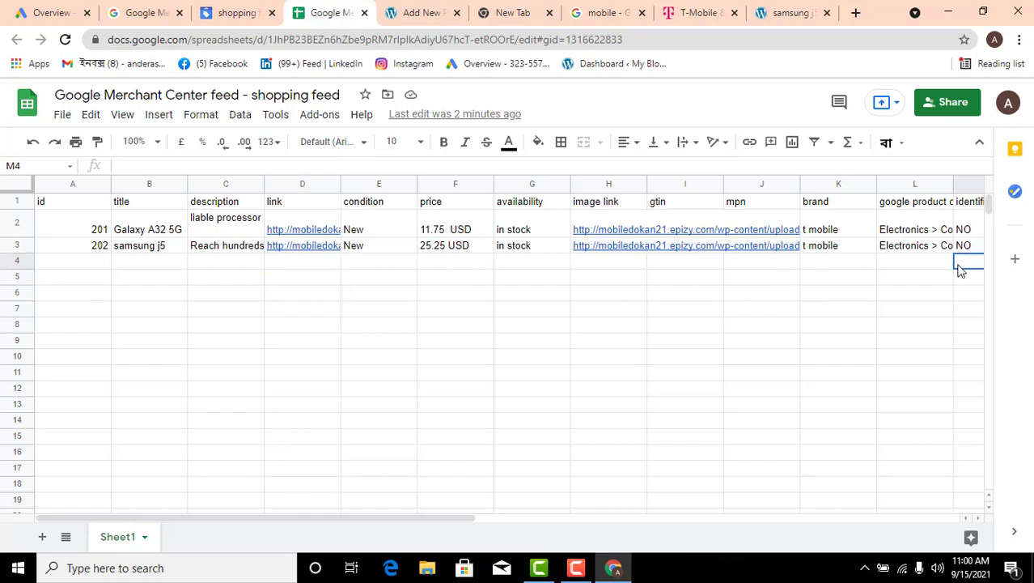
drag(959, 270, 699, 267)
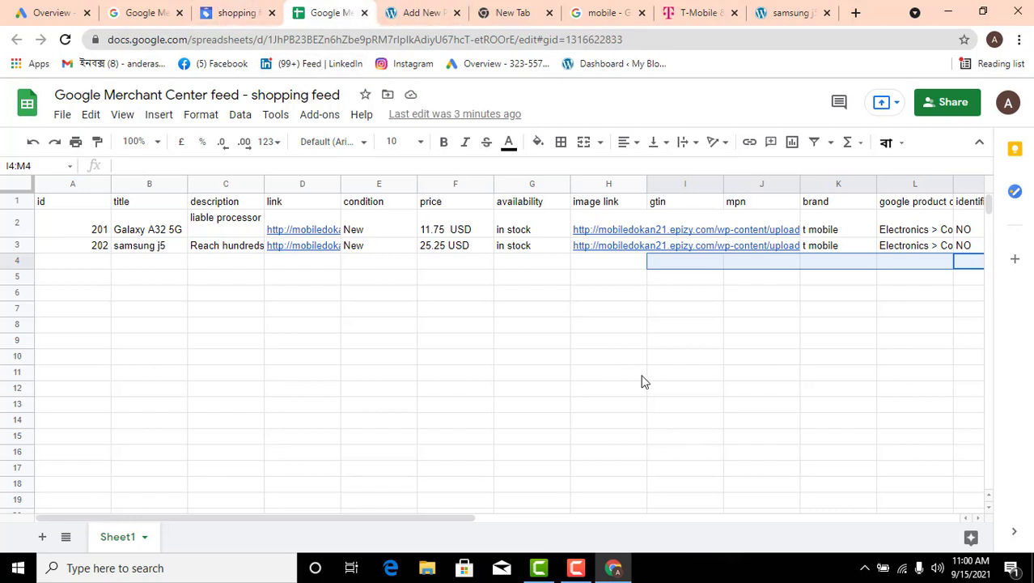
click(899, 327)
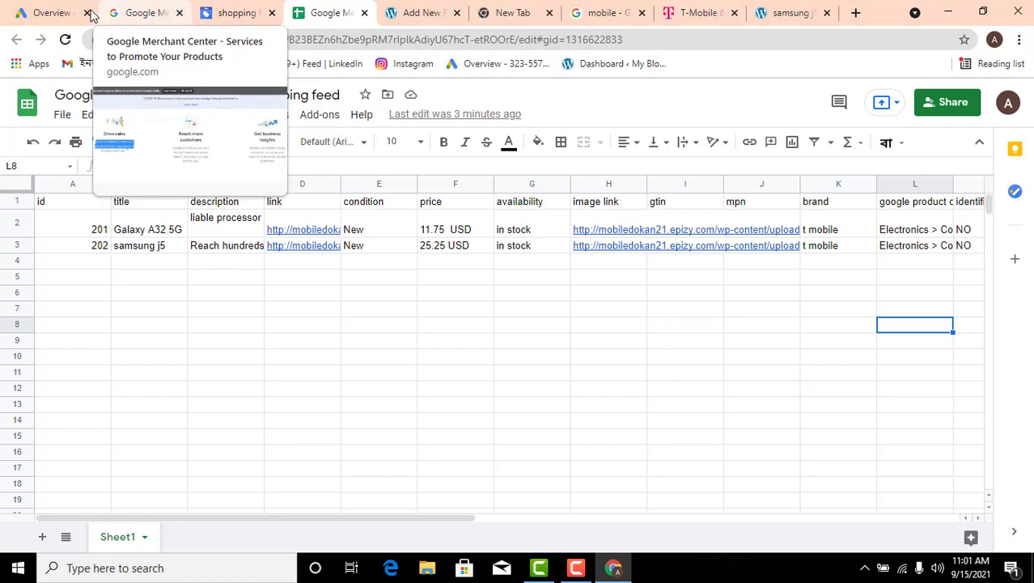
click(361, 360)
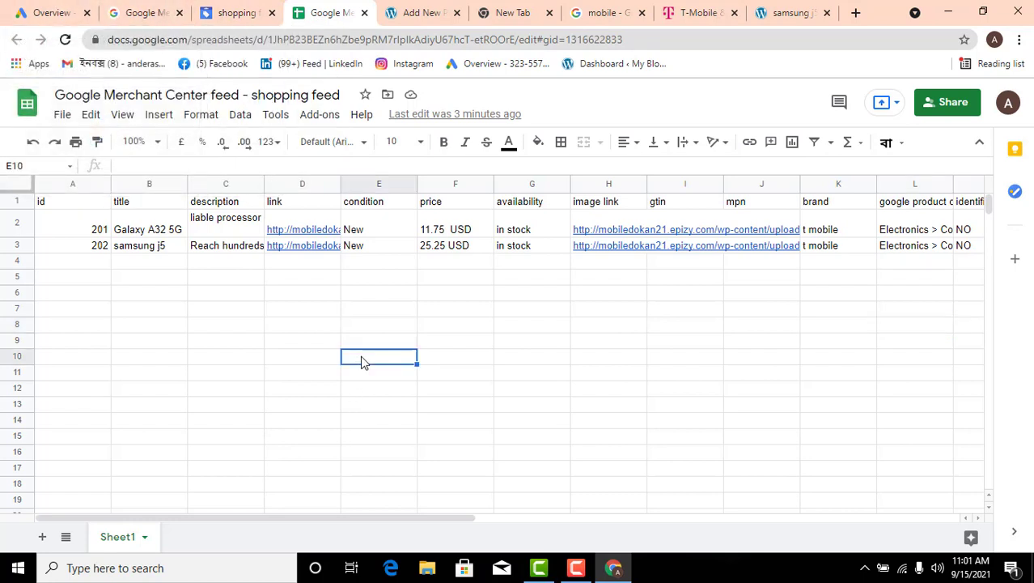
Switch to Google Ads and start a new campaign with the Sales goal and the Shopping campaign type
click(48, 14)
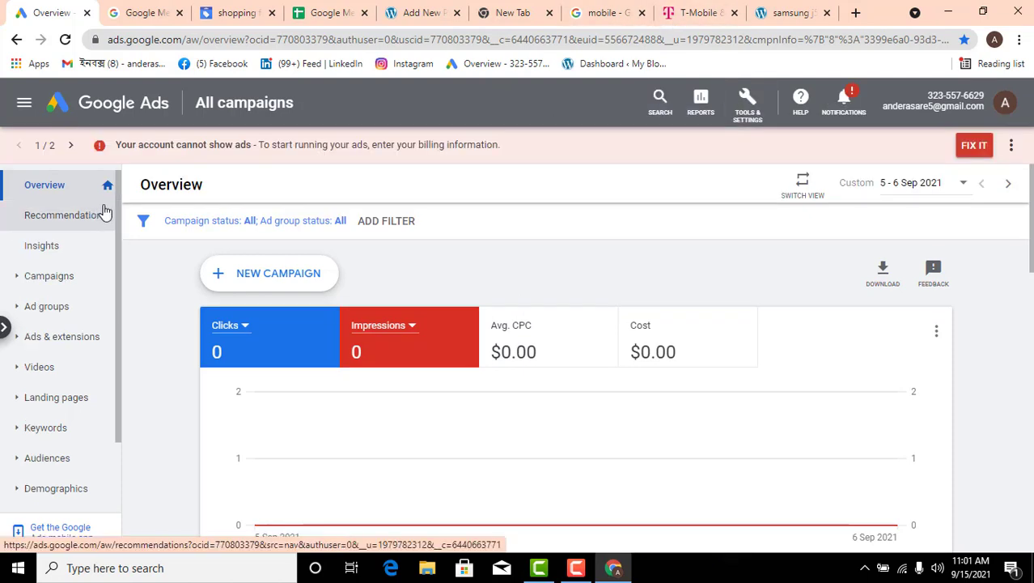
click(296, 281)
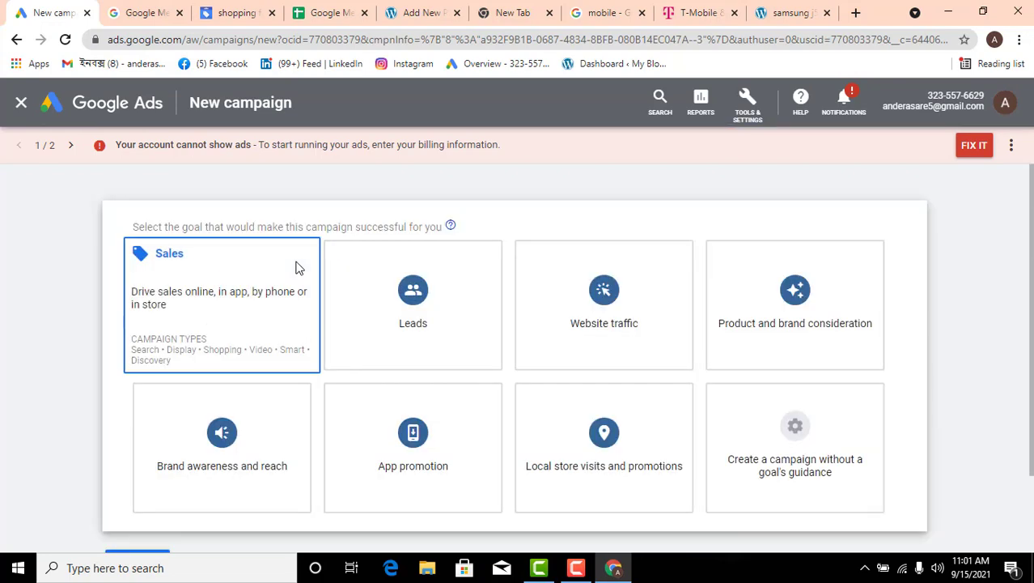
click(259, 312)
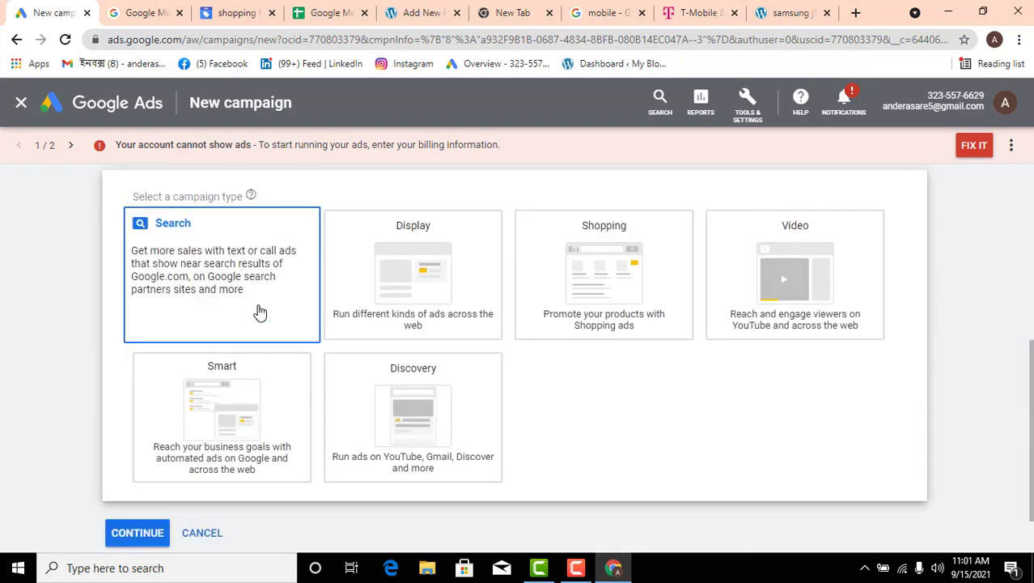
scroll(259, 311, up, 5)
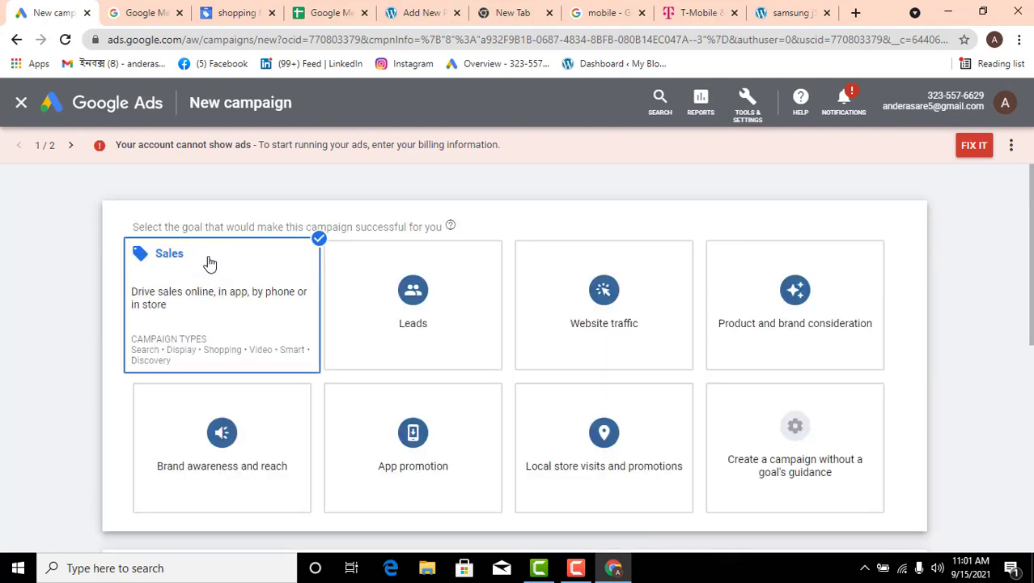
scroll(185, 289, down, 3)
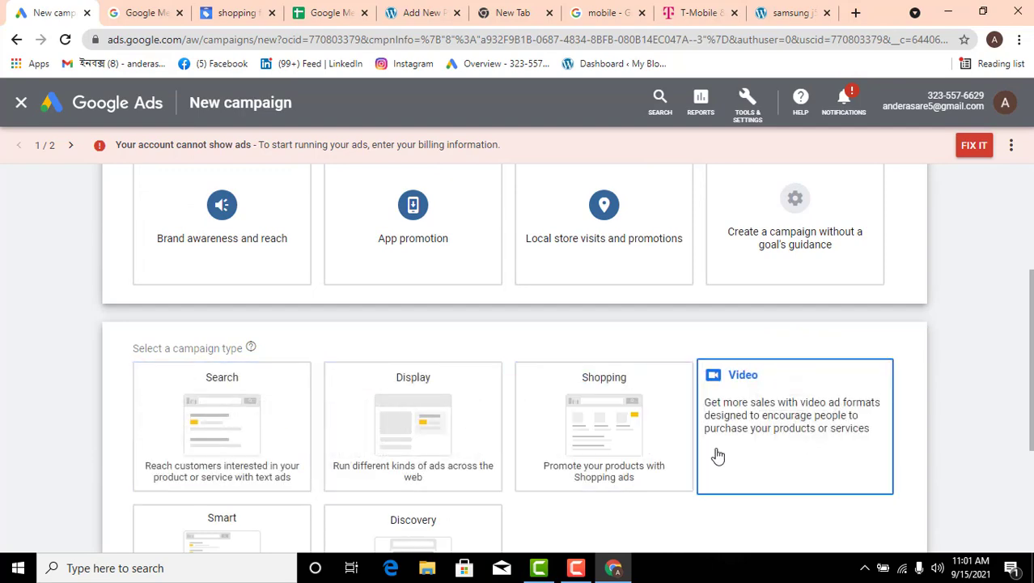
scroll(716, 453, down, 1)
click(619, 351)
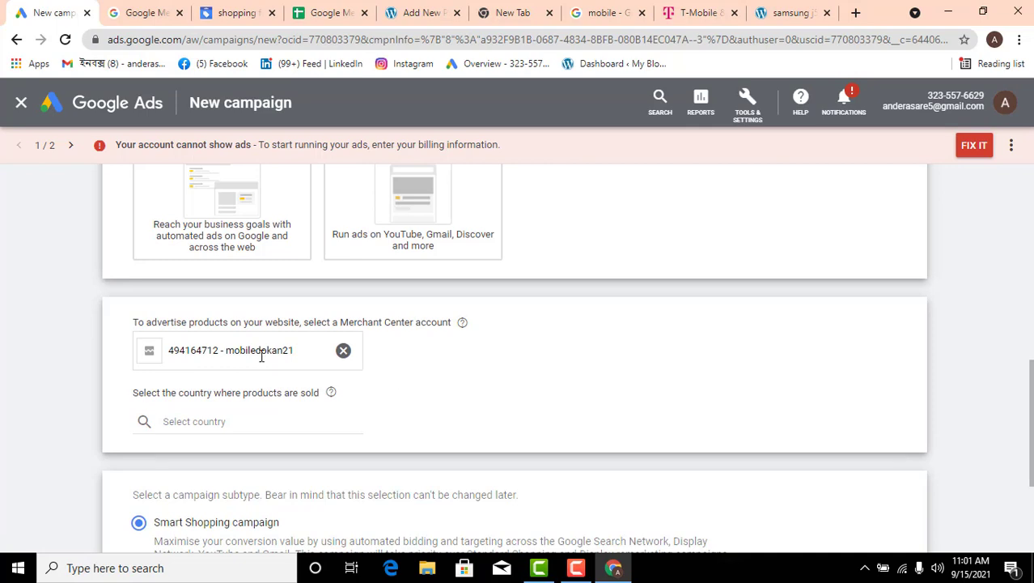
Compare the Merchant Center account linked in the new campaign with the account shown in Google Merchant Center
drag(227, 350, 291, 352)
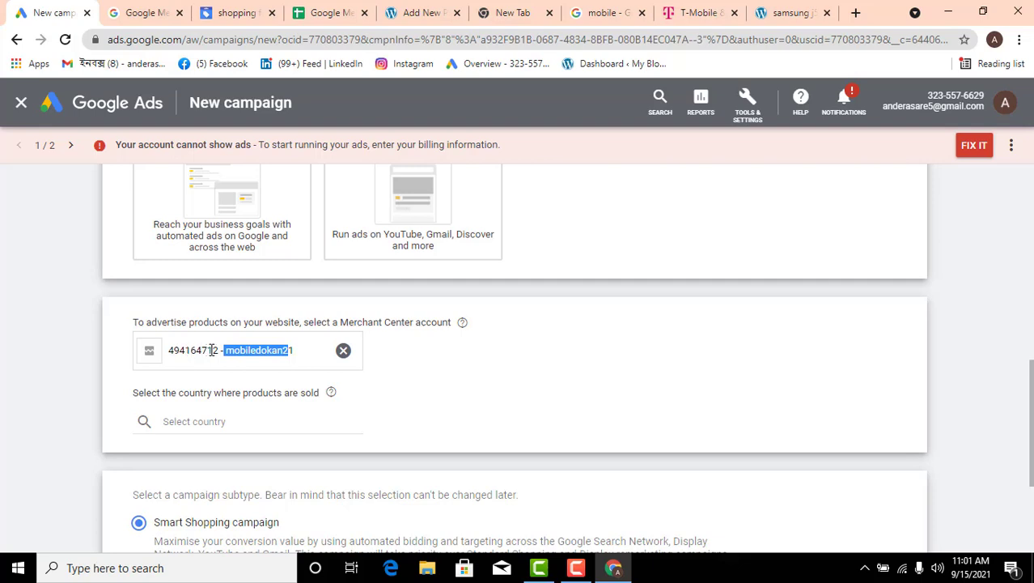
click(248, 12)
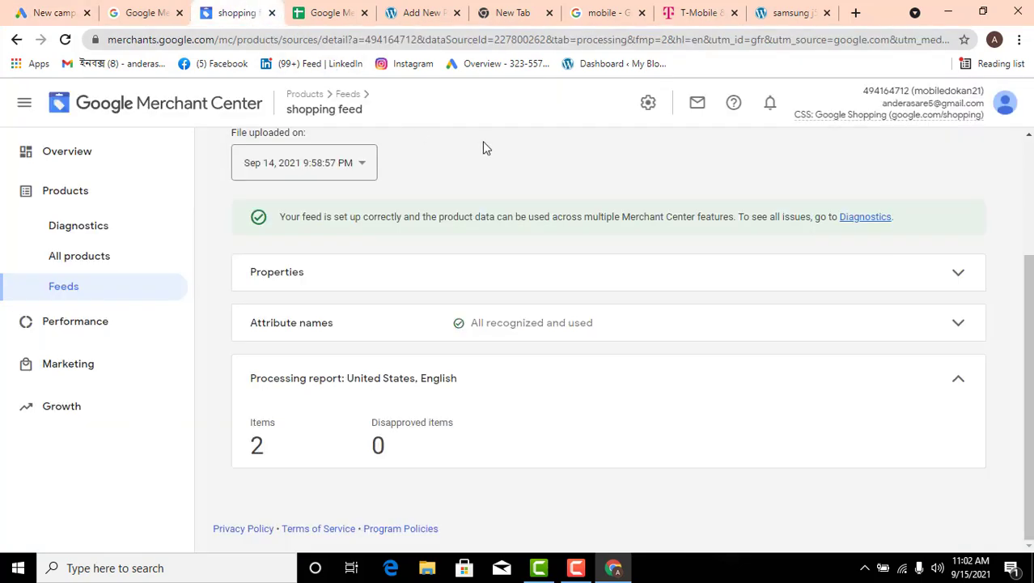
drag(873, 90, 904, 90)
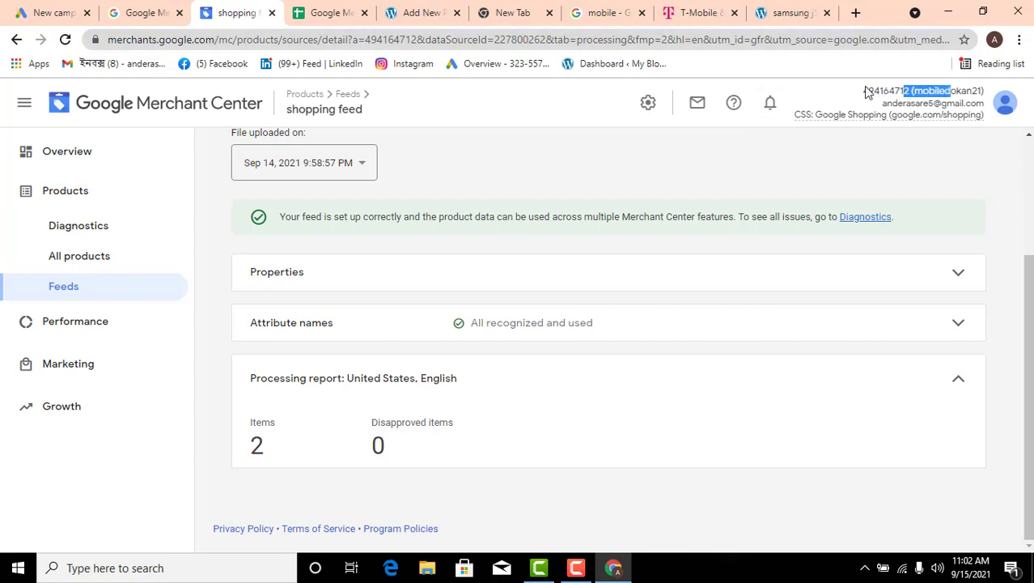
click(49, 12)
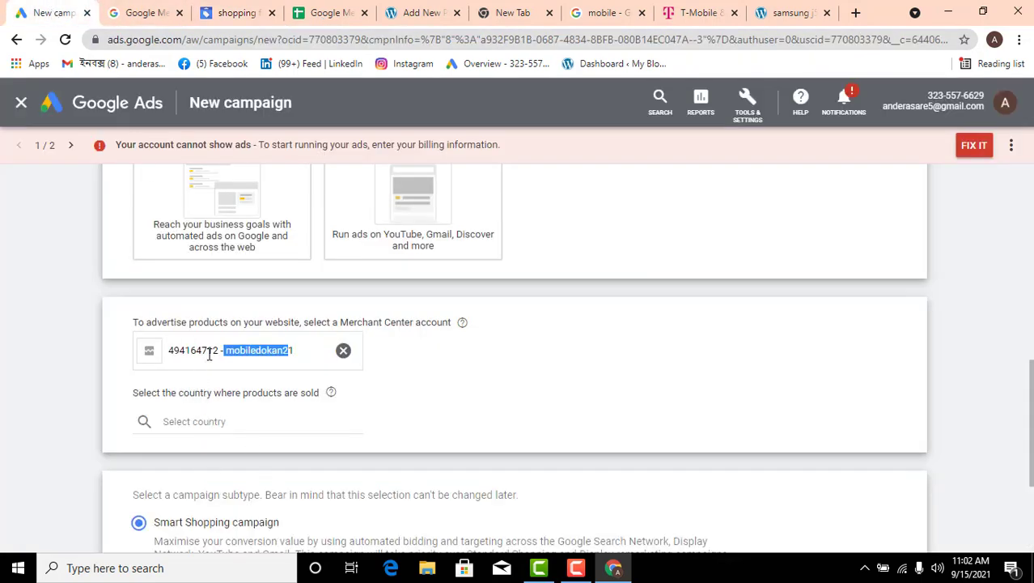
click(405, 392)
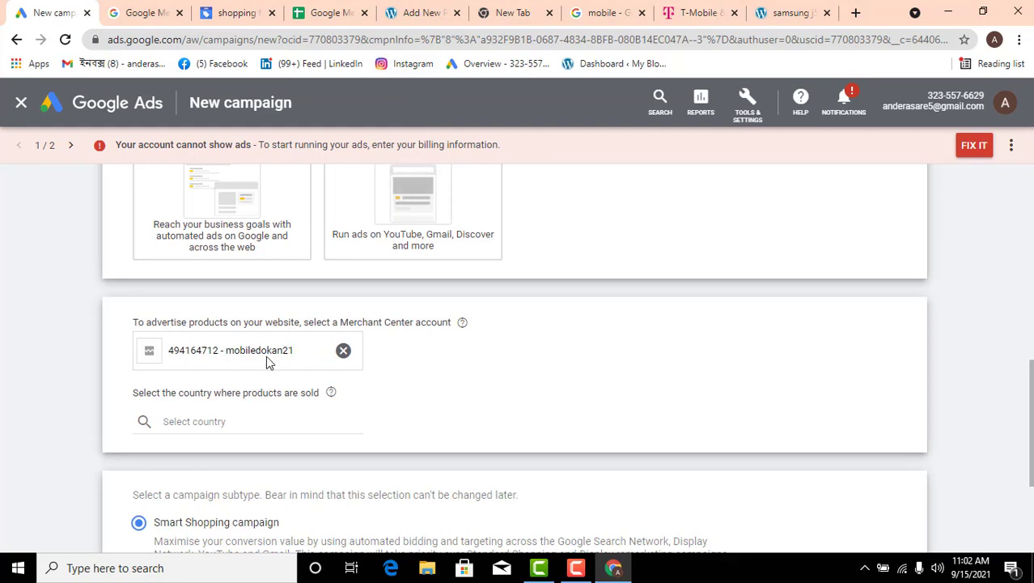
Choose United States as the country where the products are sold
scroll(251, 350, down, 1)
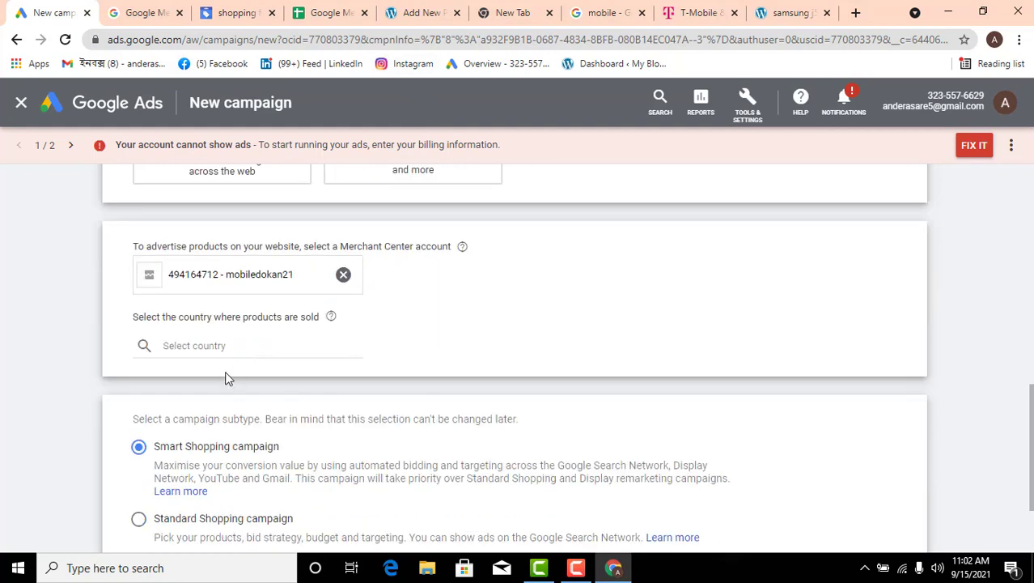
click(214, 347)
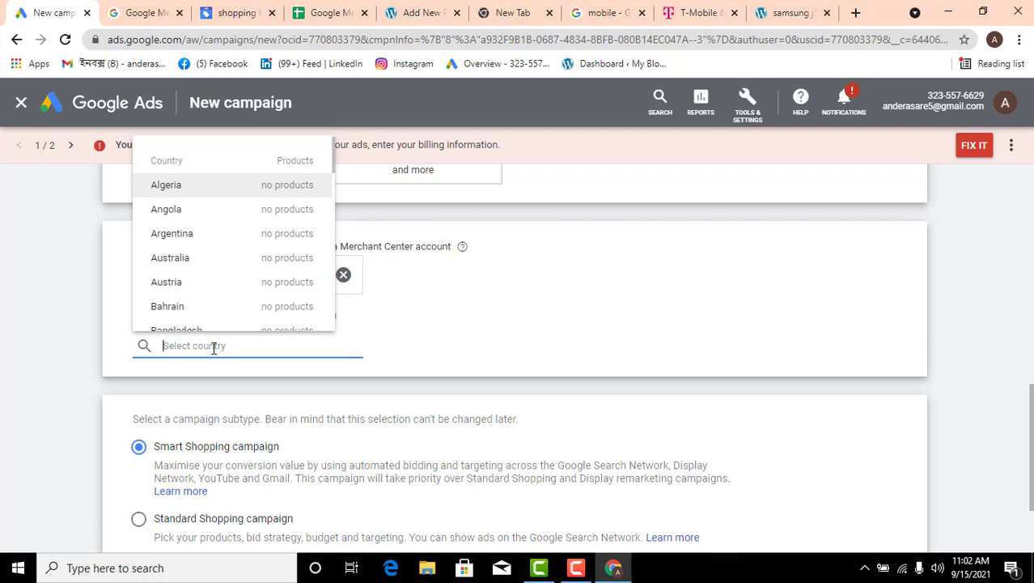
text(uni)
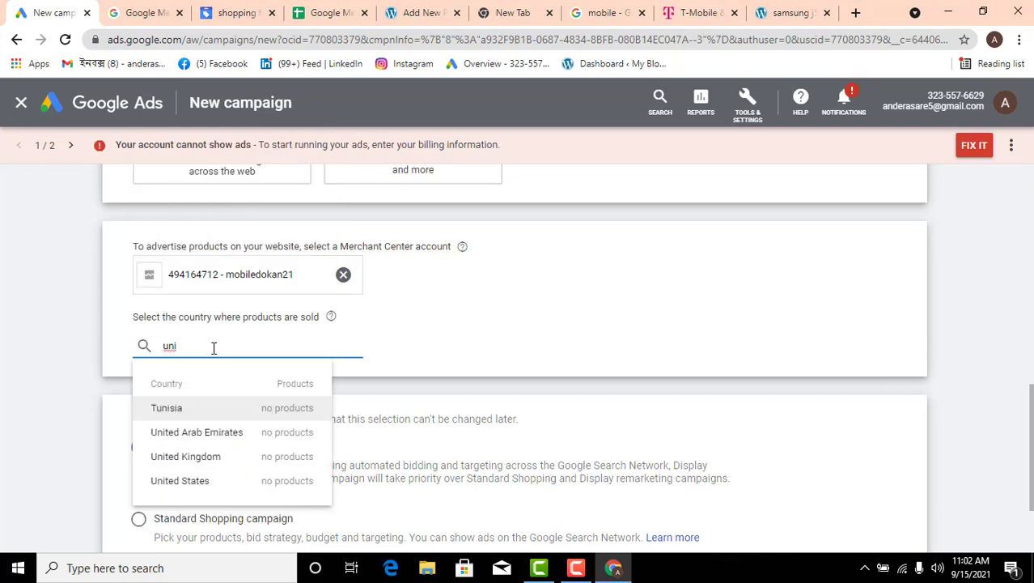
click(214, 483)
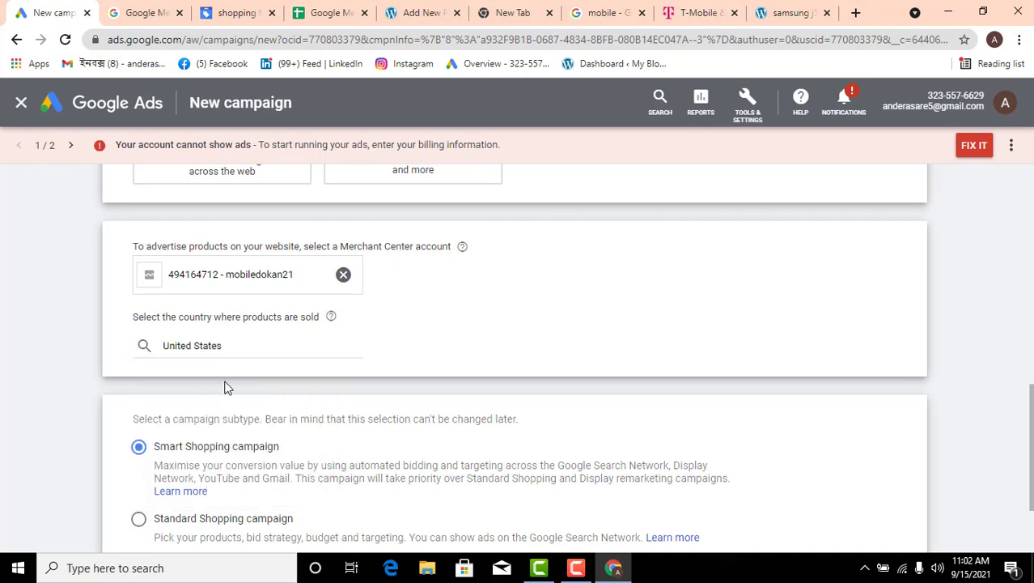
Select the Standard Shopping campaign subtype and continue to the campaign's general settings
scroll(218, 388, down, 1)
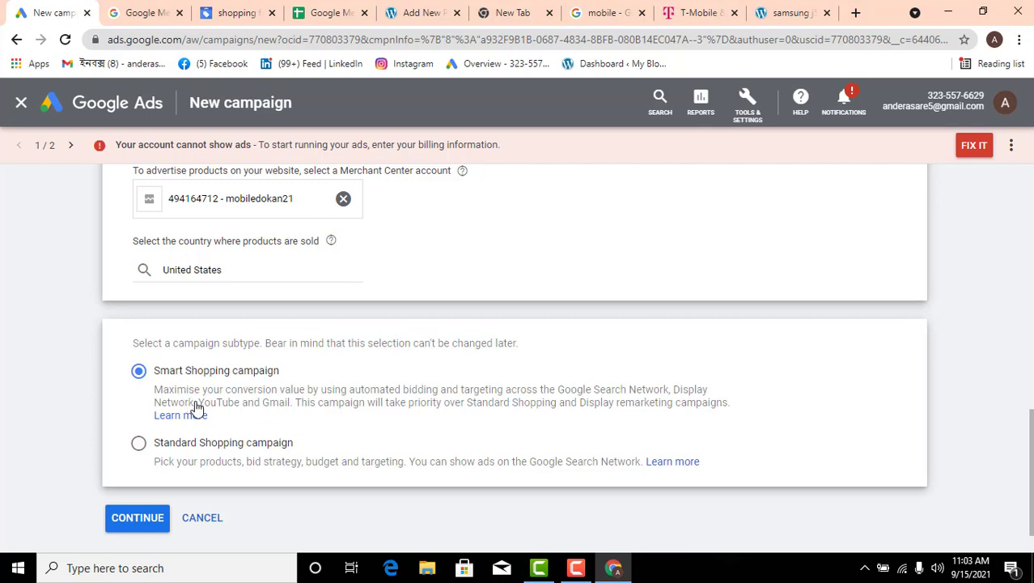
click(139, 444)
click(137, 519)
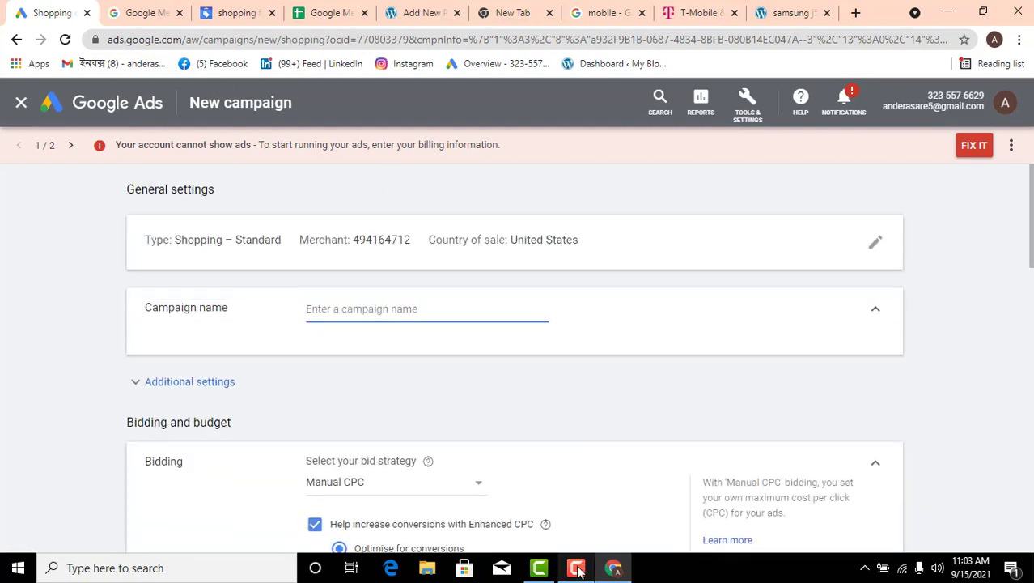
Name the campaign "Shopping campaign"
mouse_move(578, 570)
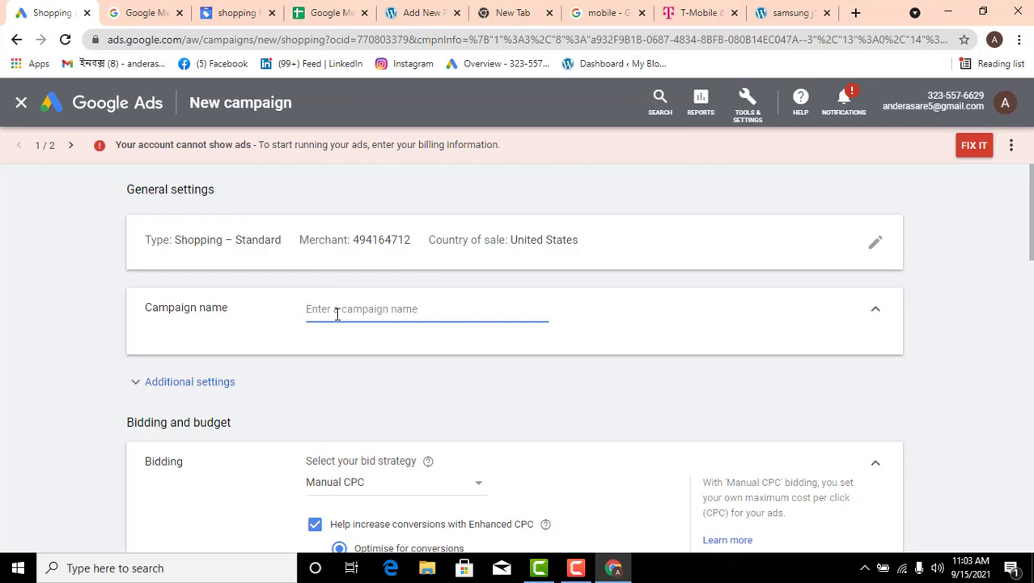
text(C)
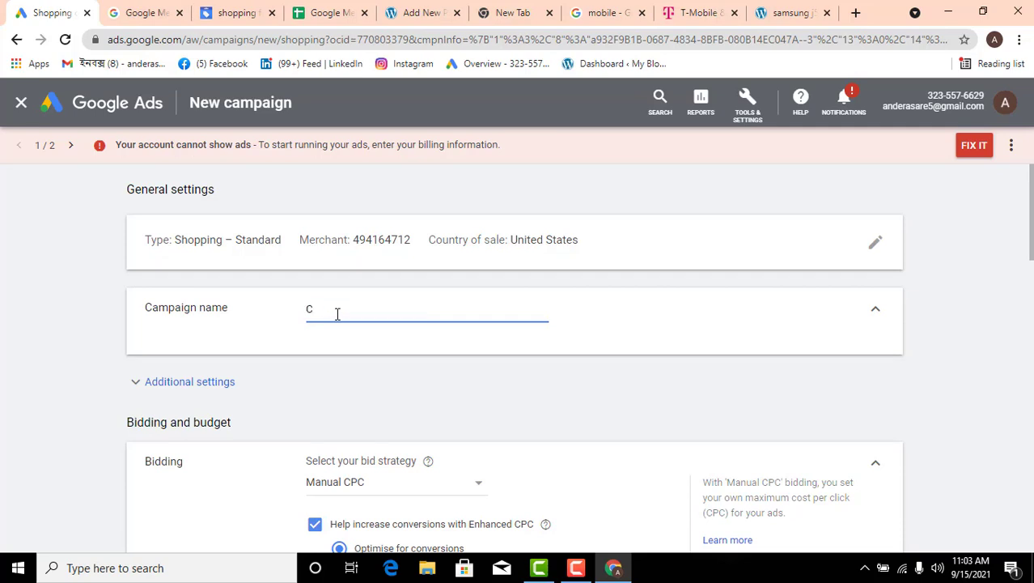
key(BackSpace)
text(Shopping campaigb)
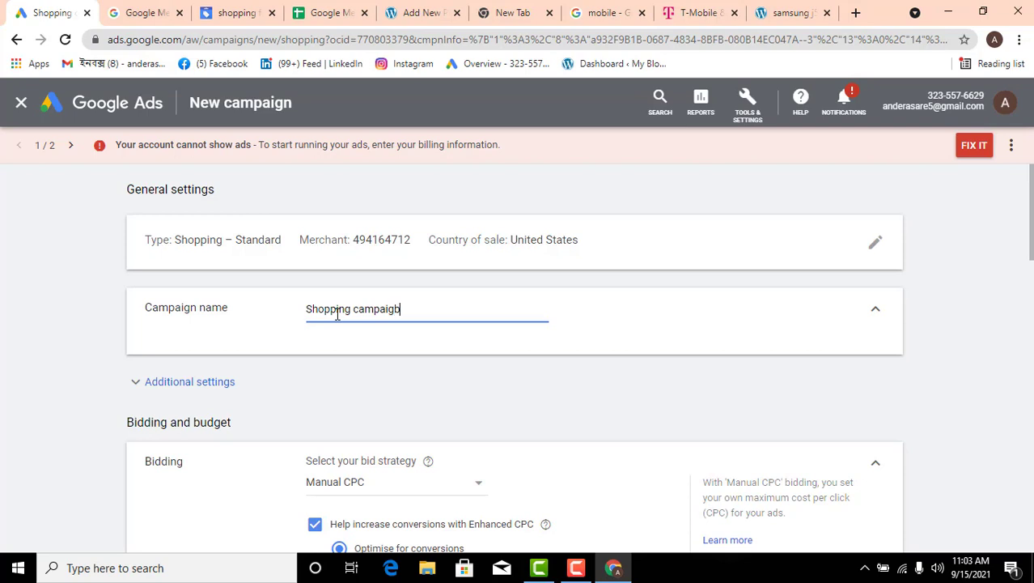
key(BackSpace)
Review the campaign's additional settings for inventory filter, local products and campaign URL options
click(195, 385)
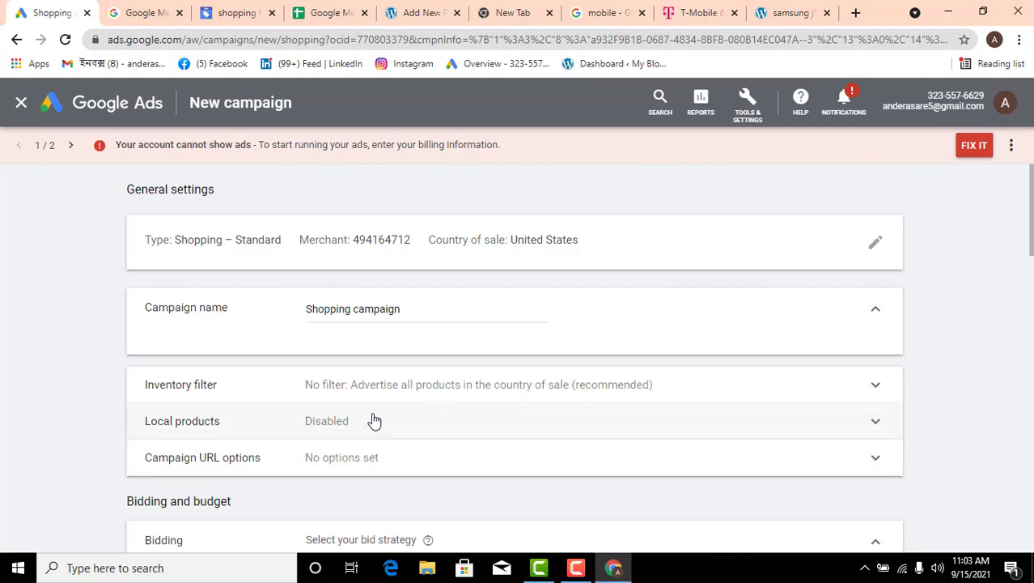
click(873, 387)
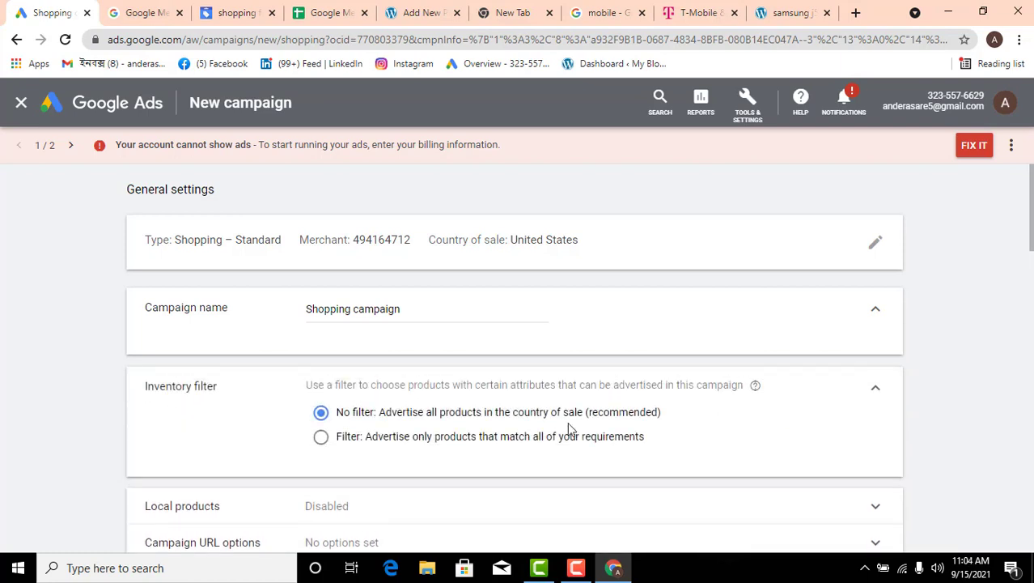
click(878, 391)
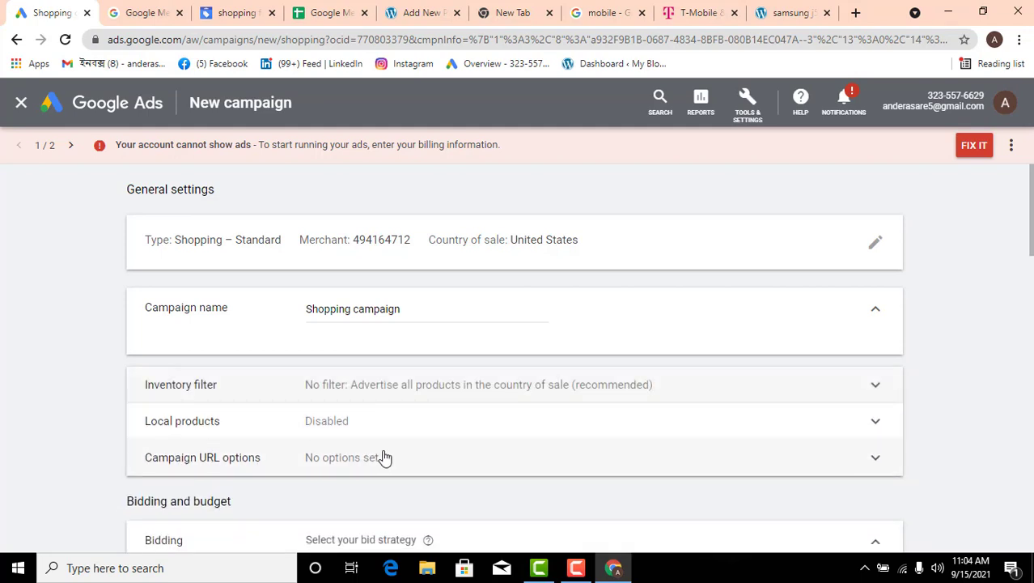
click(866, 425)
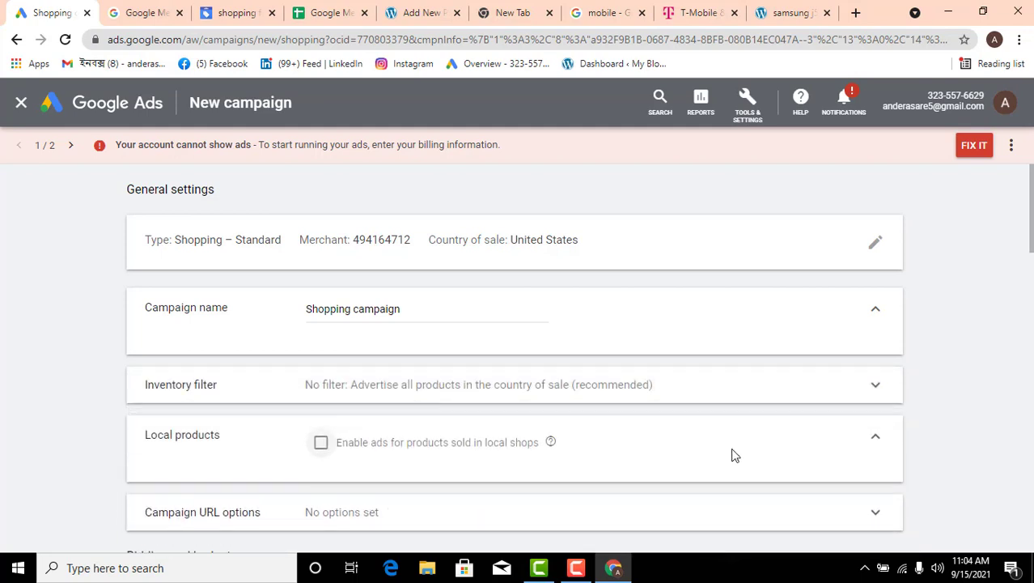
scroll(807, 373, down, 1)
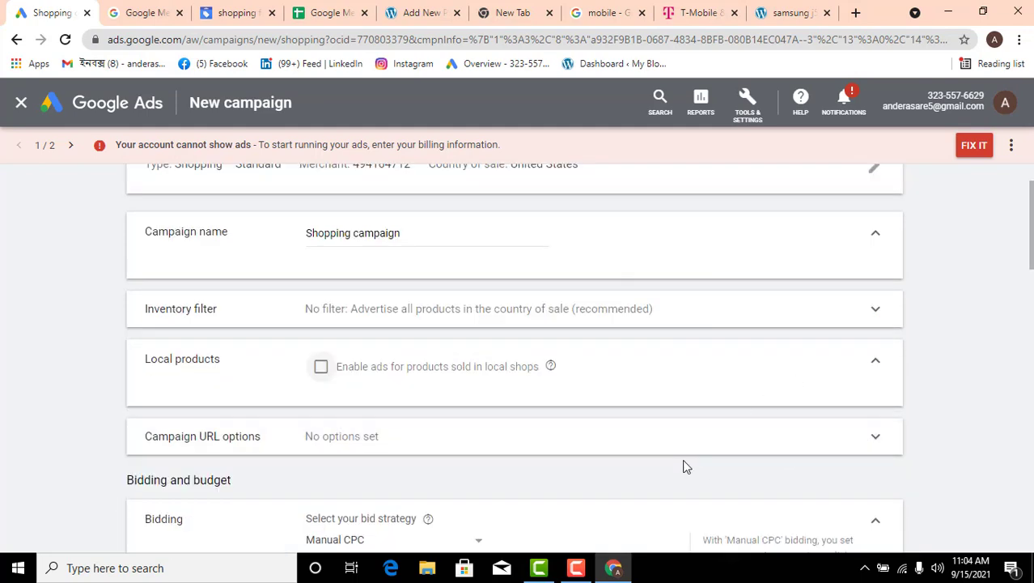
click(871, 438)
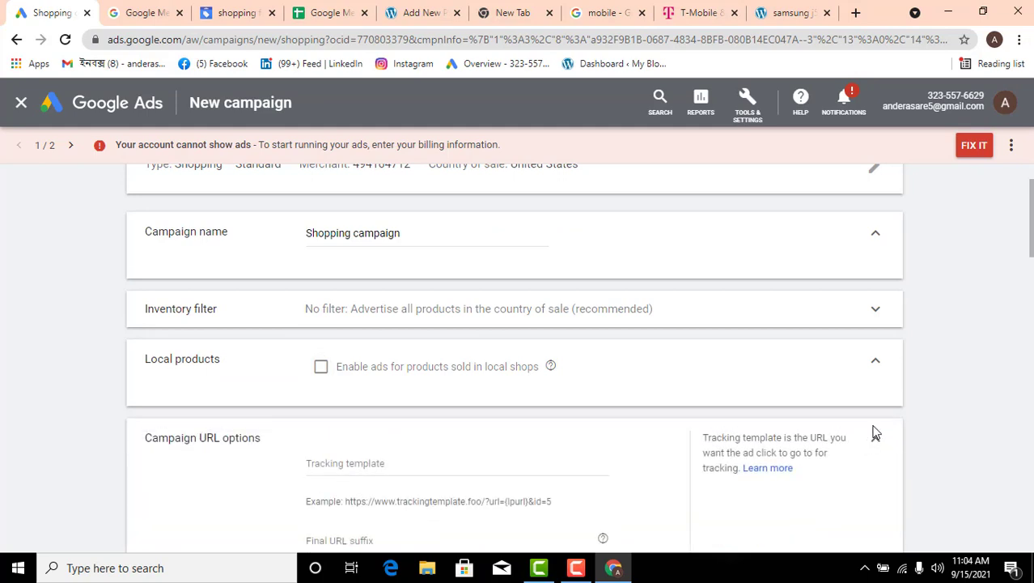
scroll(777, 443, down, 2)
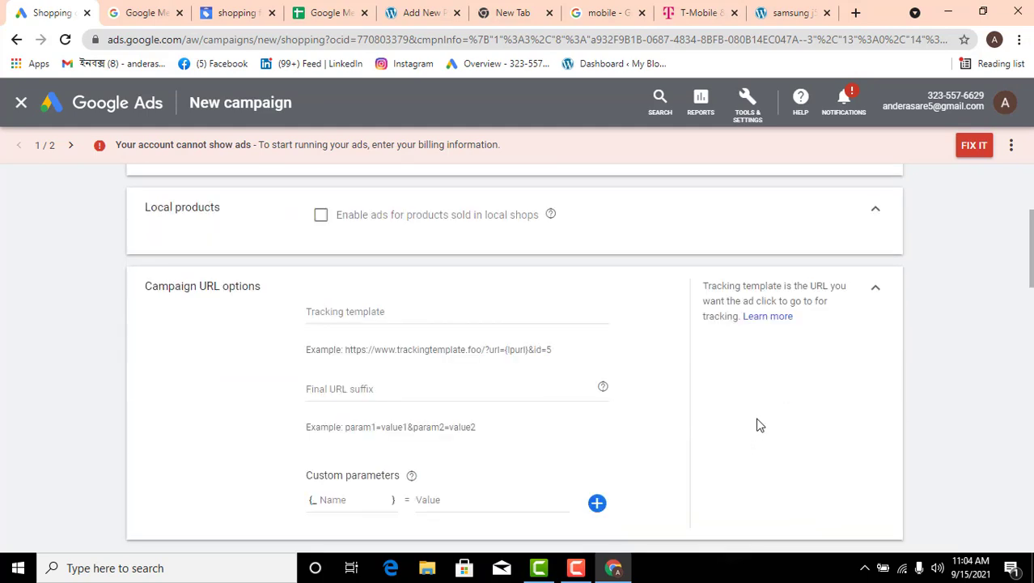
click(875, 288)
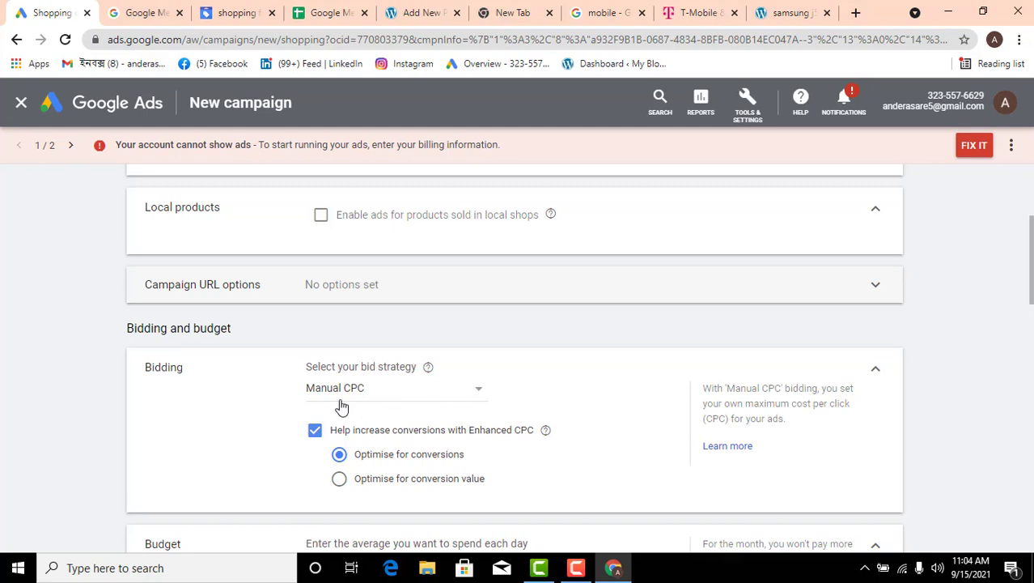
Set the bid strategy to Maximise clicks with a maximum CPC bid limit of US$ 1.00
click(467, 393)
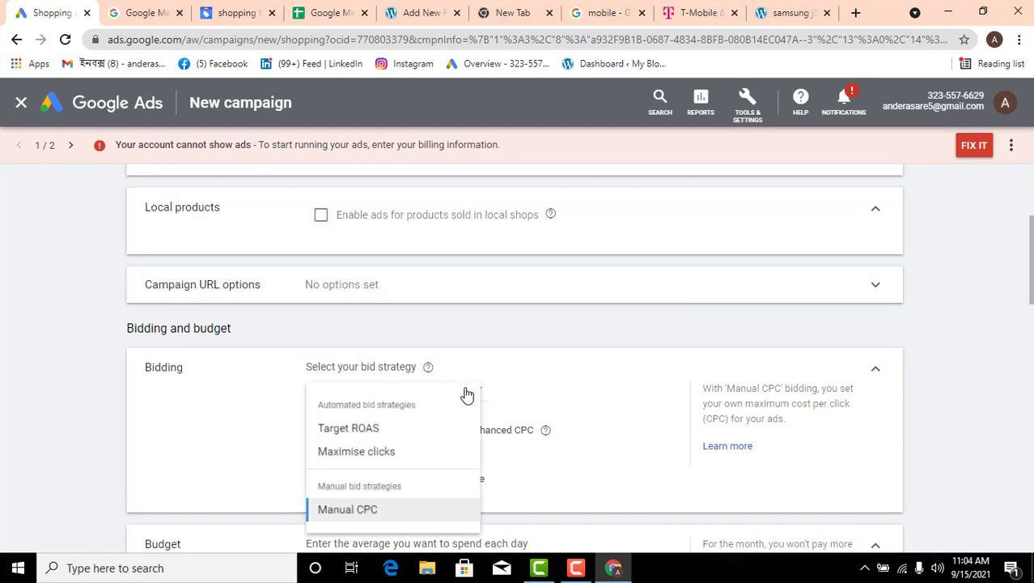
click(376, 458)
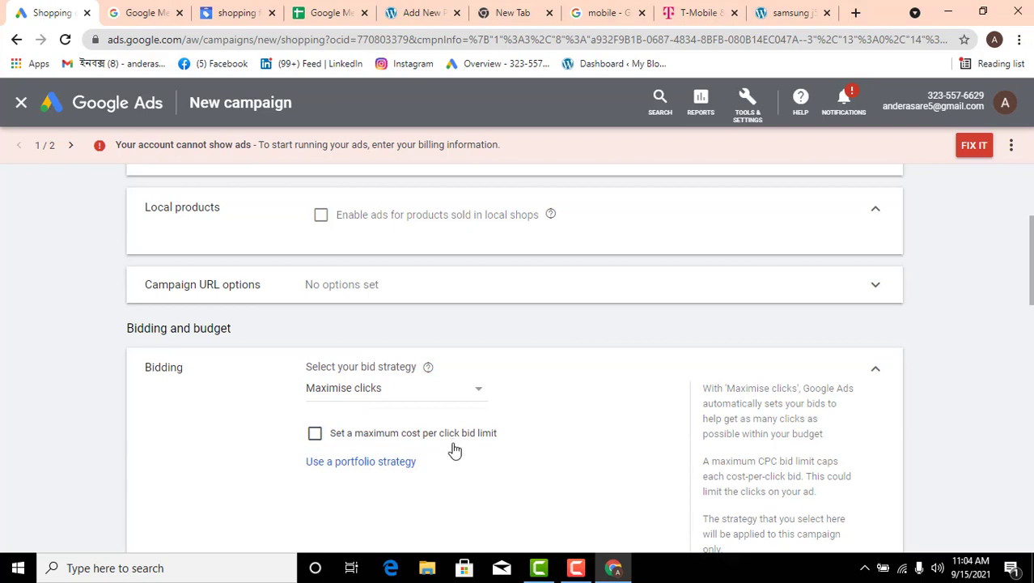
click(316, 435)
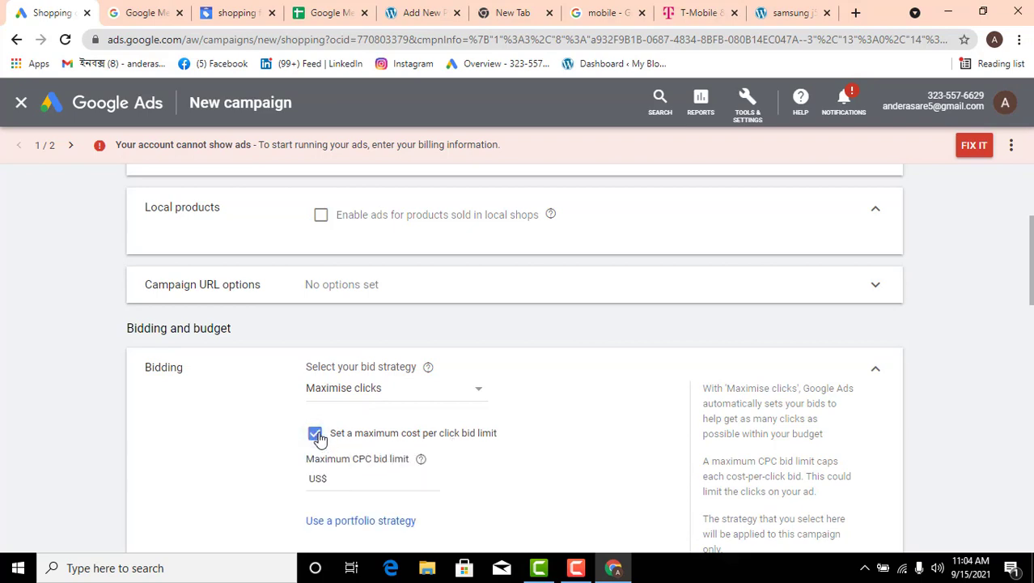
click(328, 476)
text(.00)
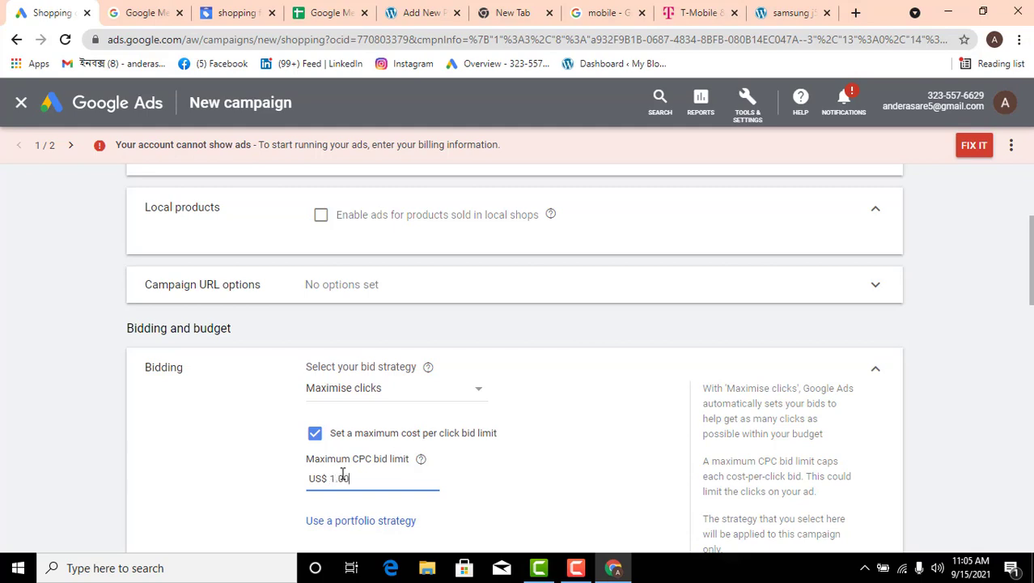
click(513, 488)
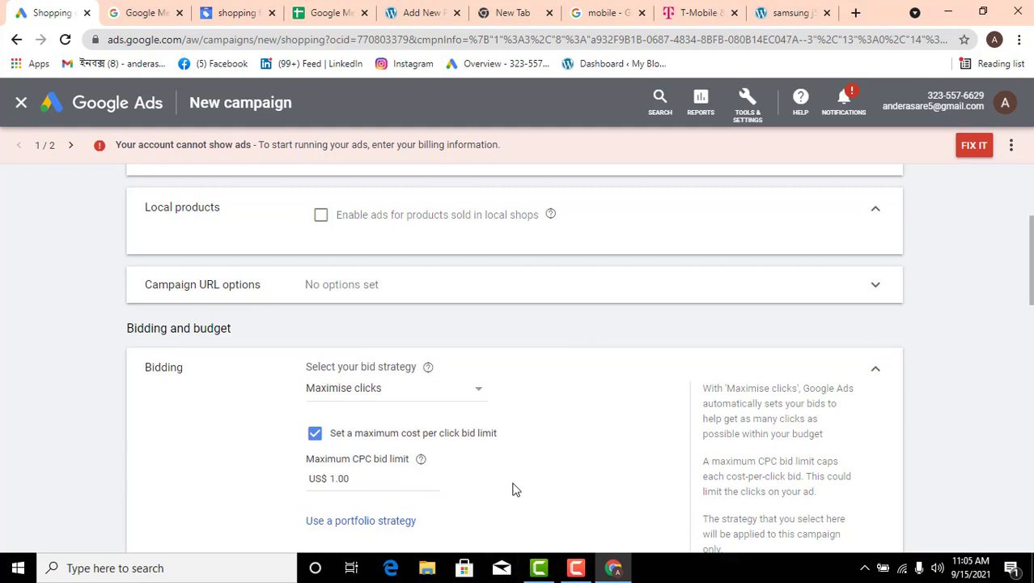
click(368, 488)
scroll(369, 471, down, 2)
scroll(377, 364, up, 1)
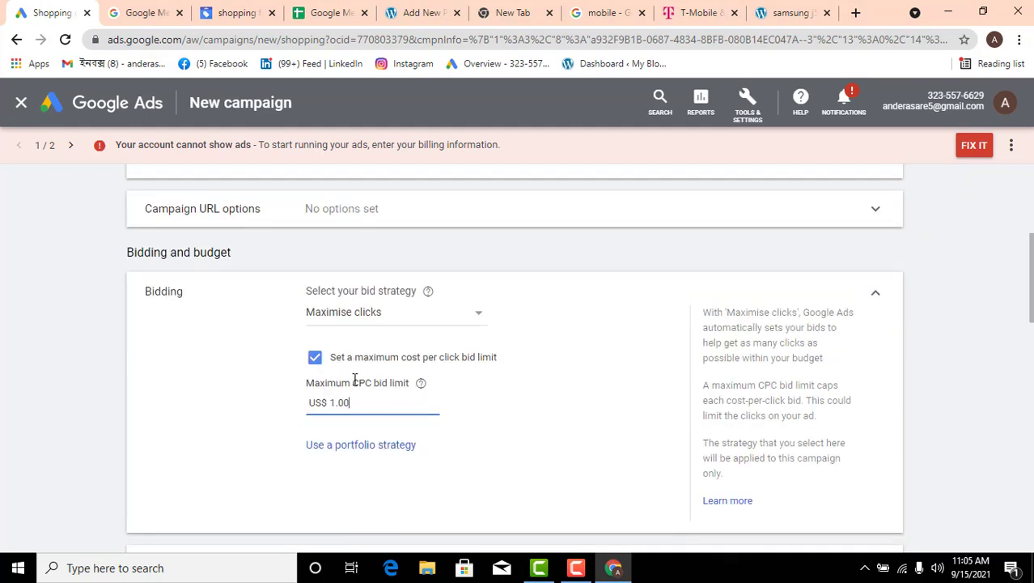
click(873, 293)
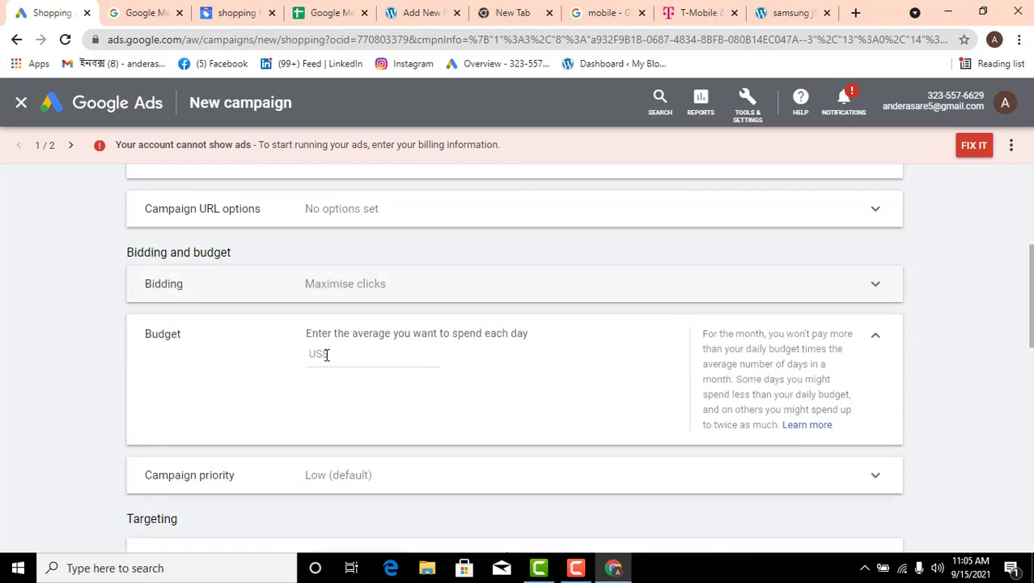
Set the average daily budget to US$ 20 and check the campaign priority options
click(374, 364)
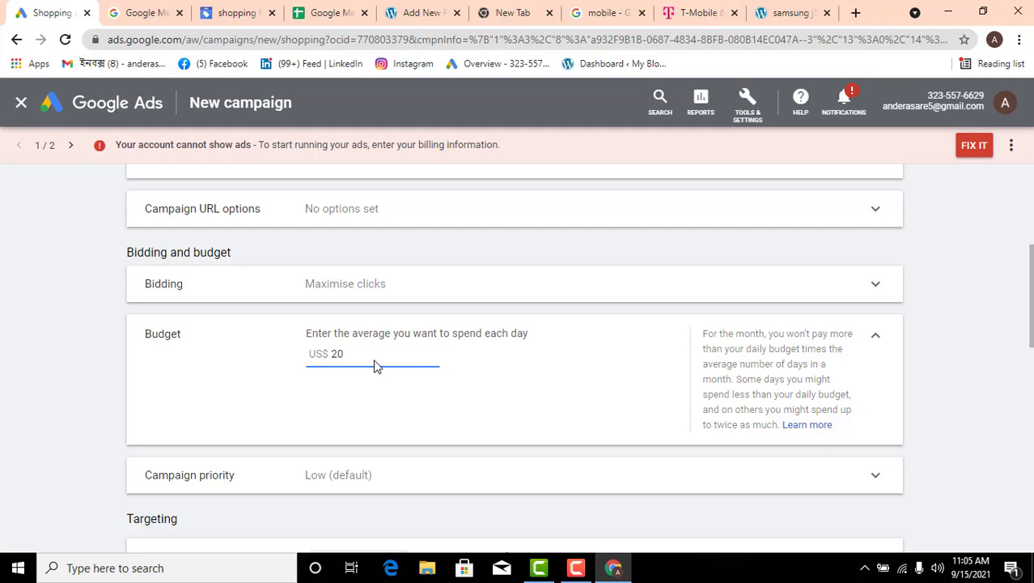
click(530, 396)
click(877, 332)
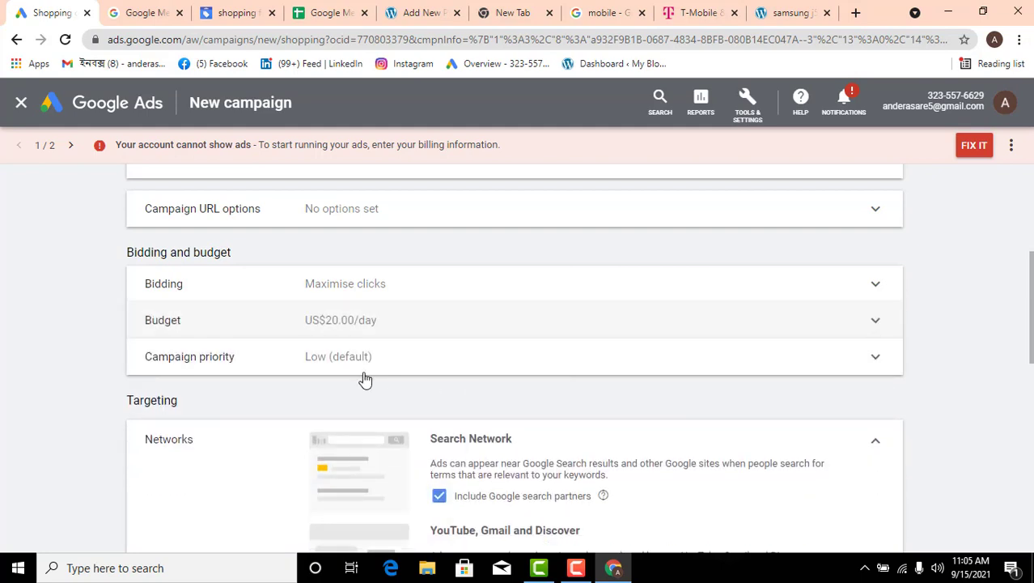
click(867, 365)
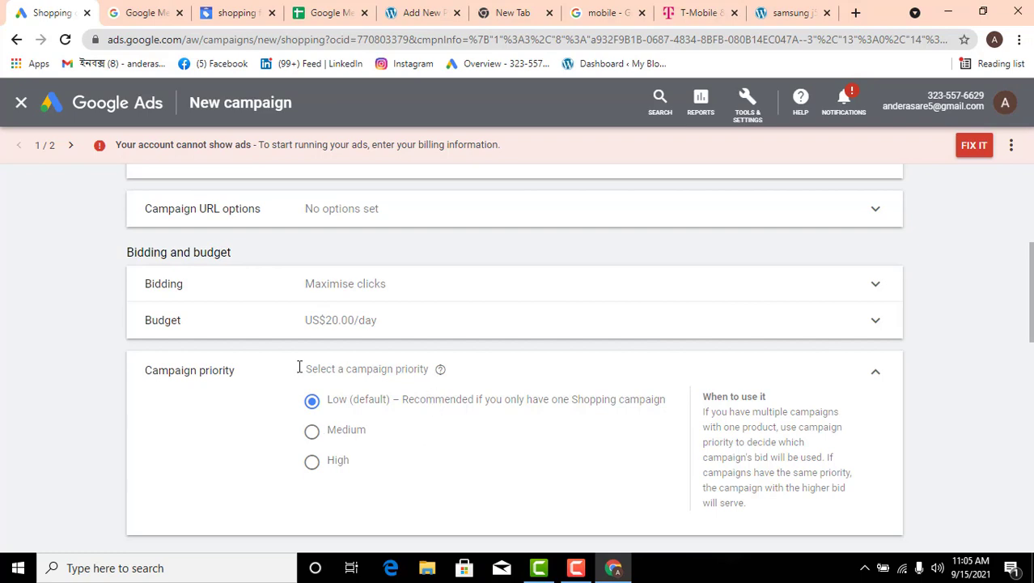
click(875, 372)
Exclude Google search partners and YouTube, Gmail and Discover from the campaign's networks, and recheck the network settings
scroll(335, 417, down, 1)
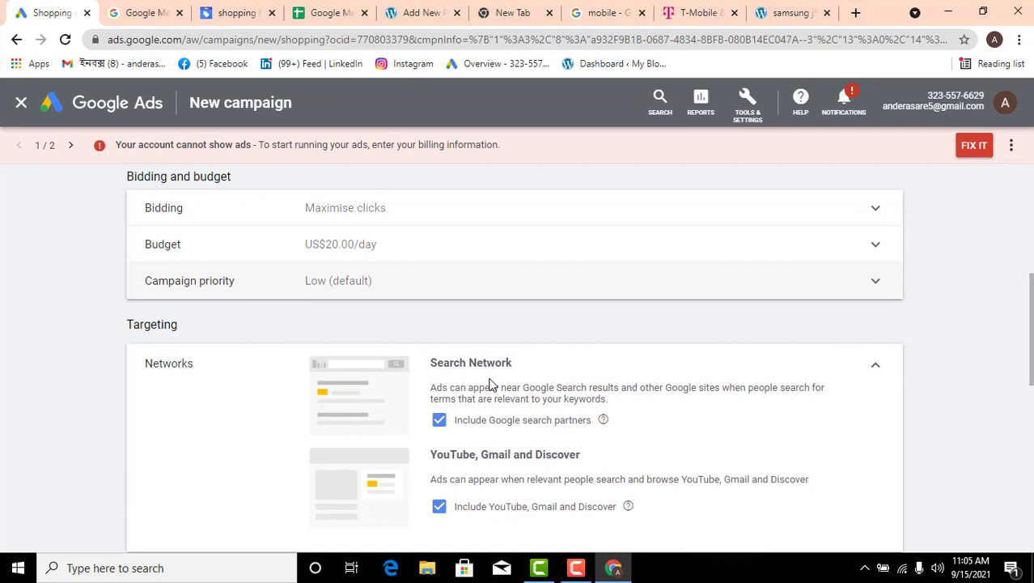
scroll(505, 490, down, 2)
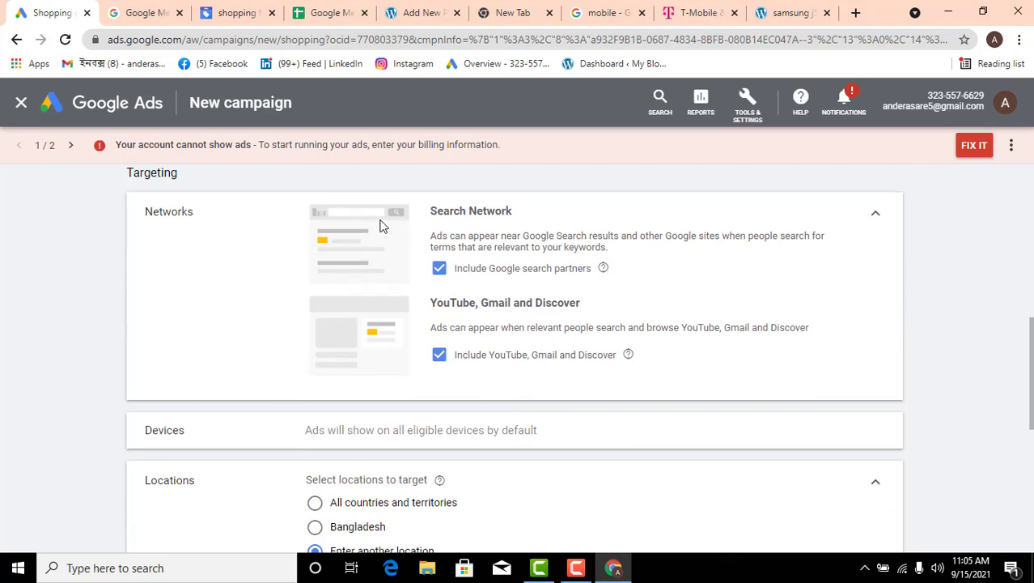
click(438, 268)
click(439, 366)
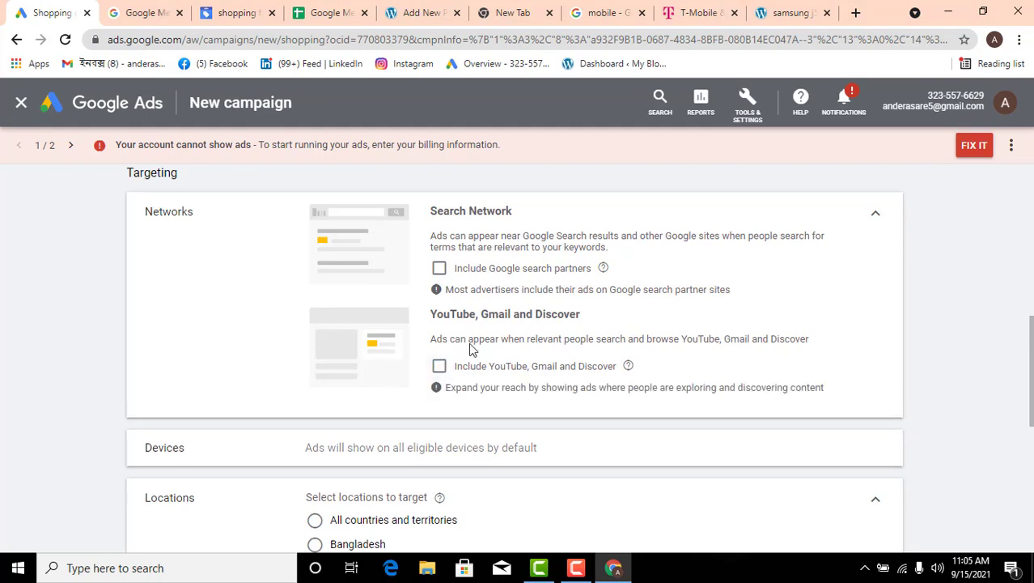
click(874, 215)
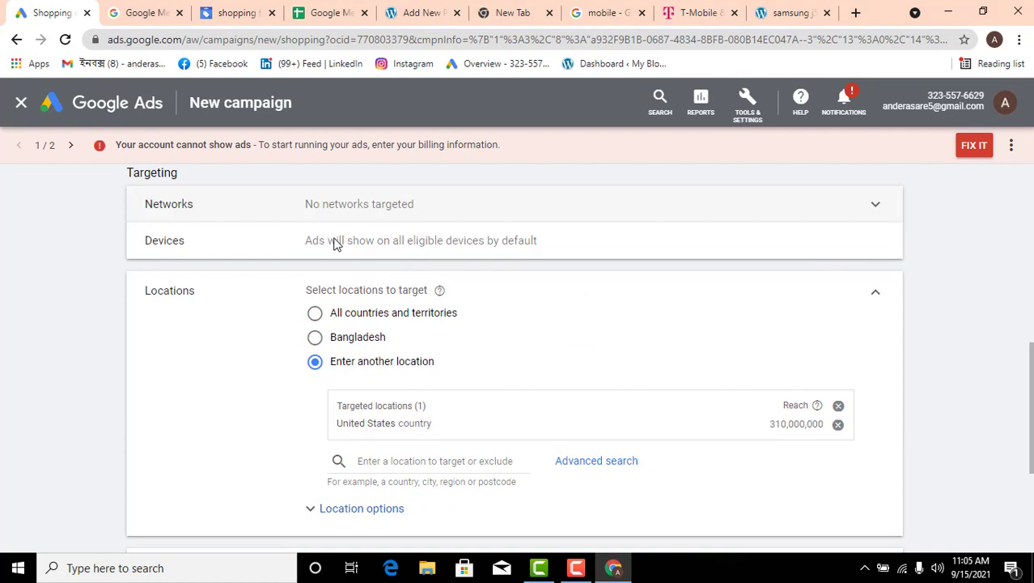
scroll(401, 275, up, 1)
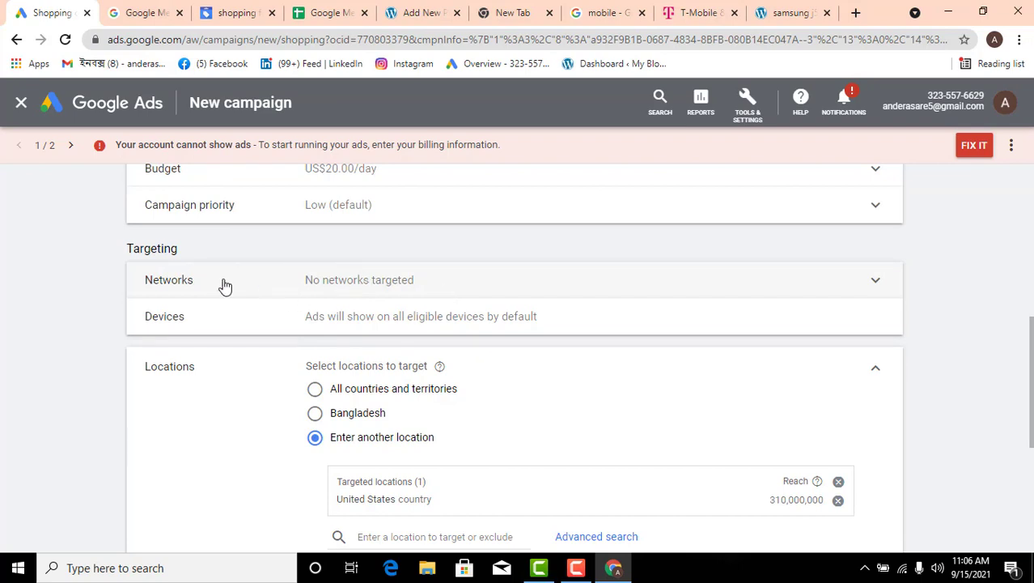
click(866, 281)
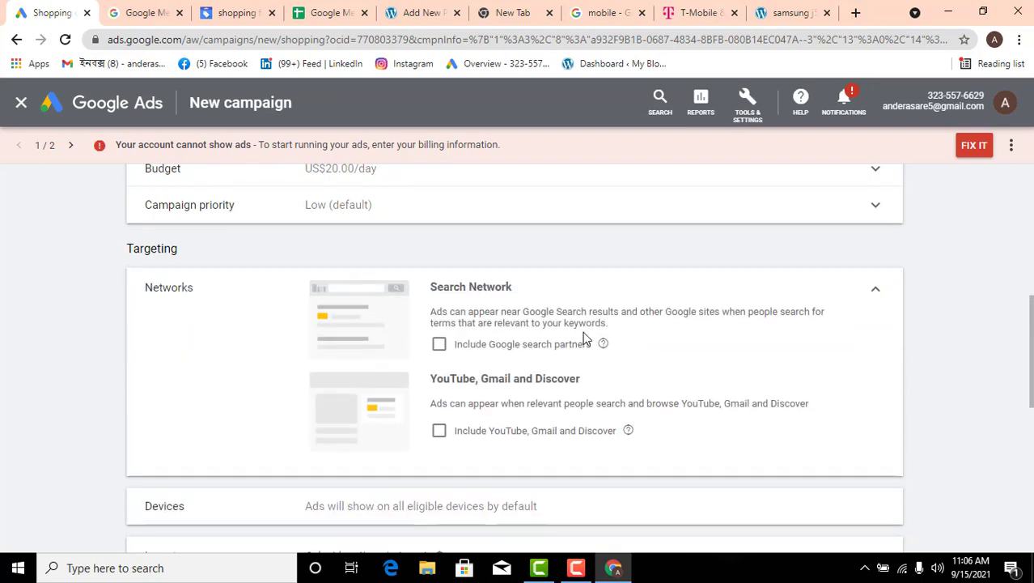
click(875, 289)
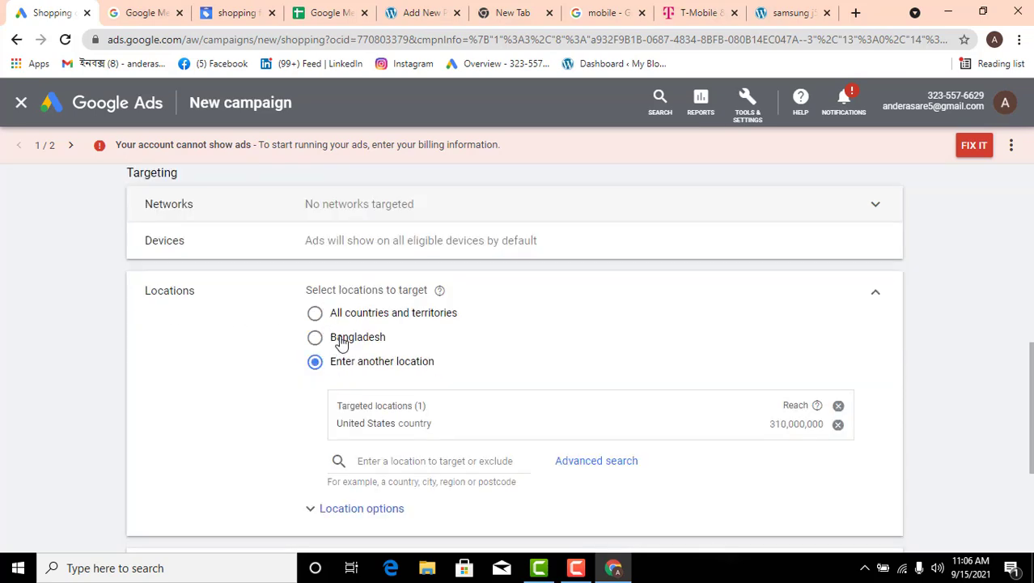
scroll(358, 339, down, 1)
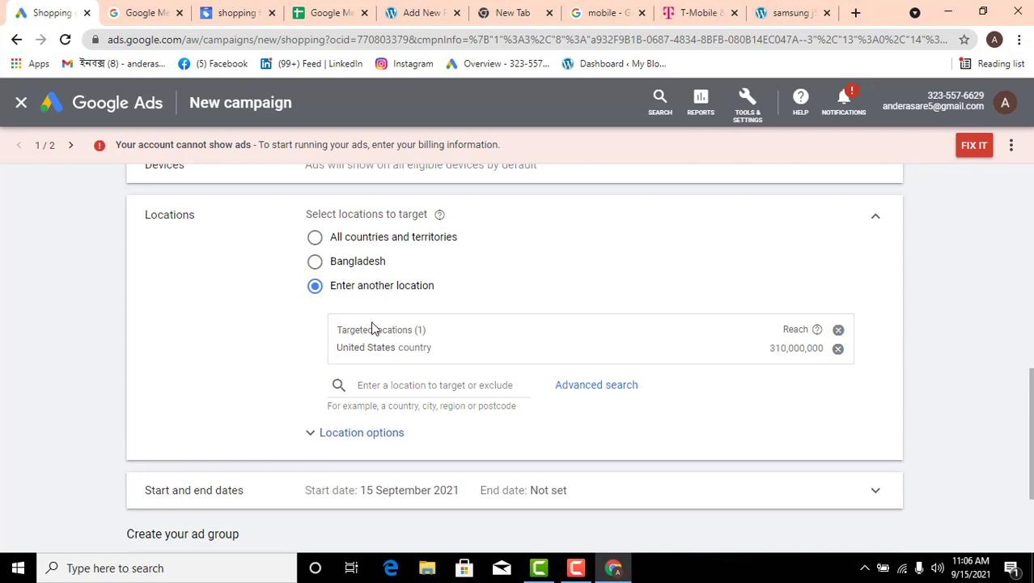
Check the campaign's targeted locations and the field for targeting or excluding further locations
click(410, 383)
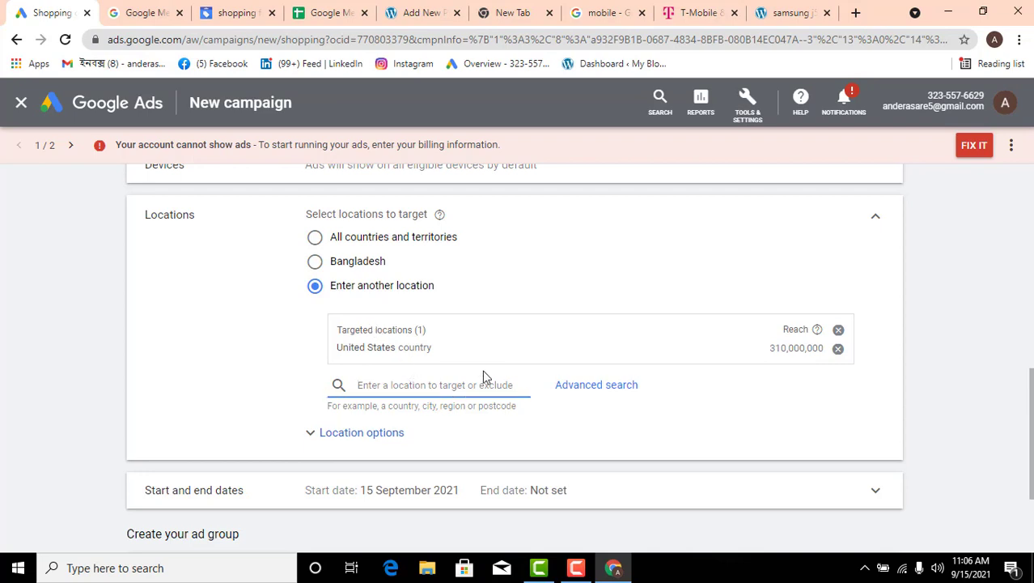
click(774, 411)
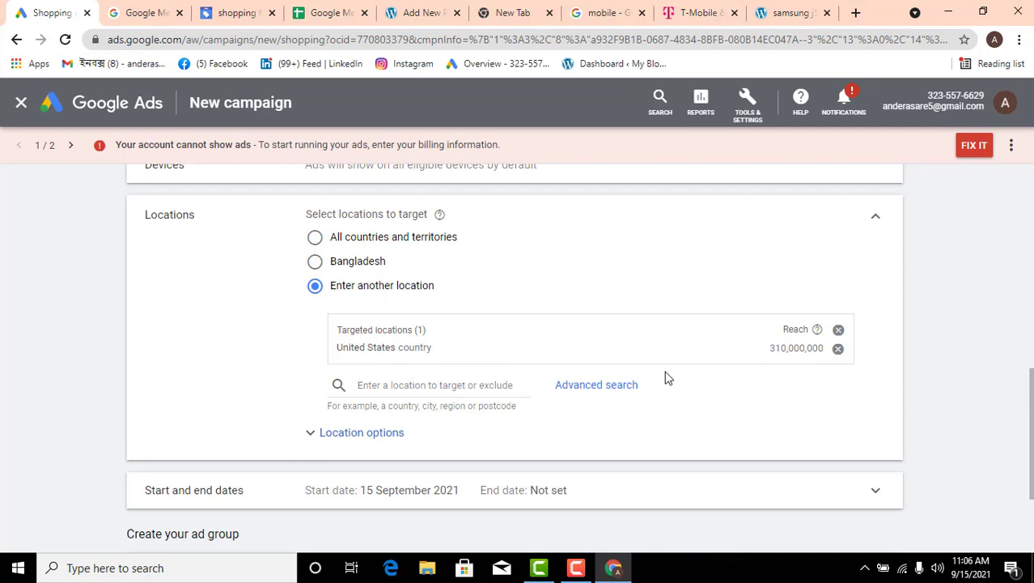
click(875, 217)
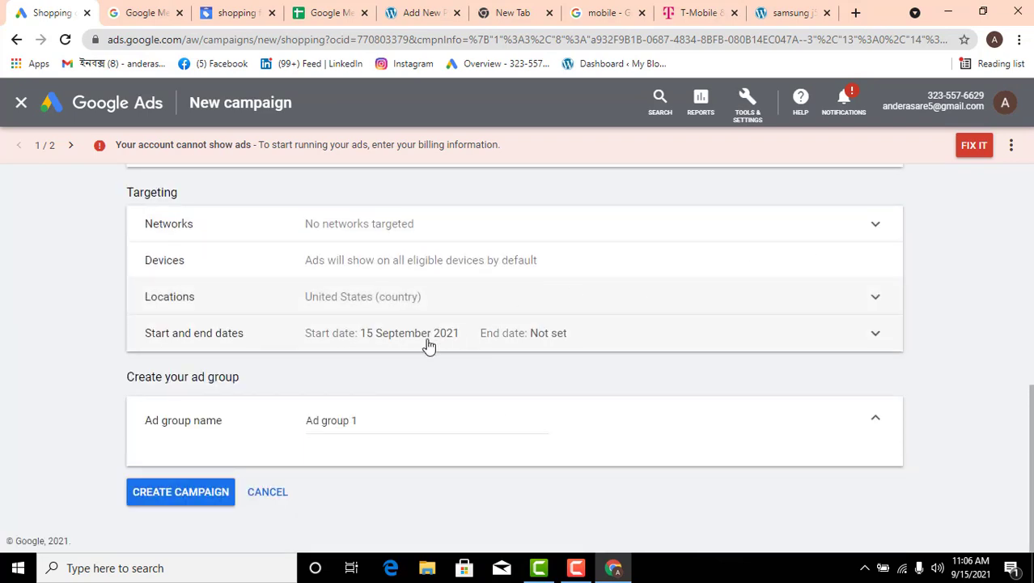
Set the campaign's start date to 15 Sep 2021 and its end date to 22 Sep 2021
click(874, 335)
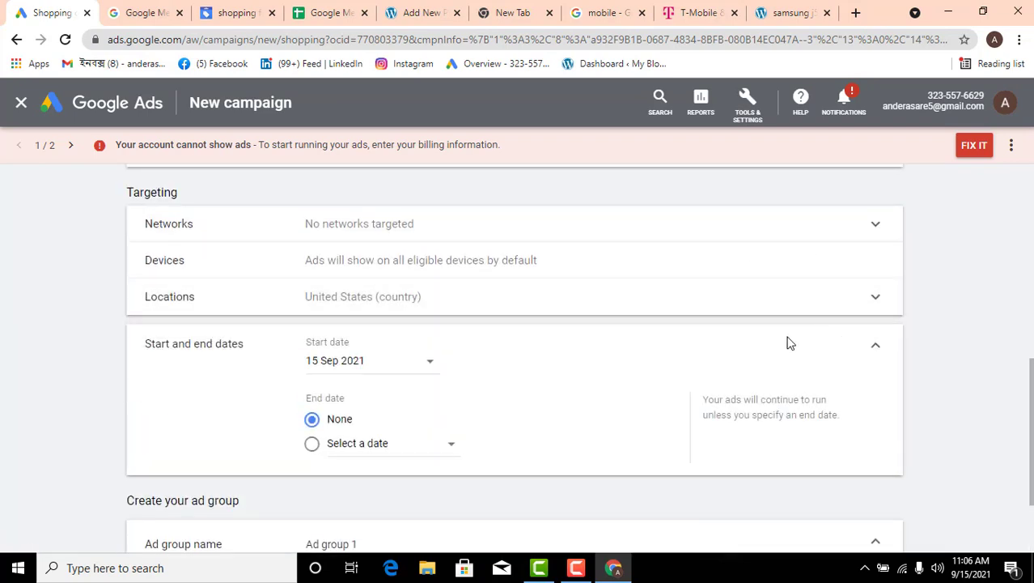
scroll(728, 342, down, 1)
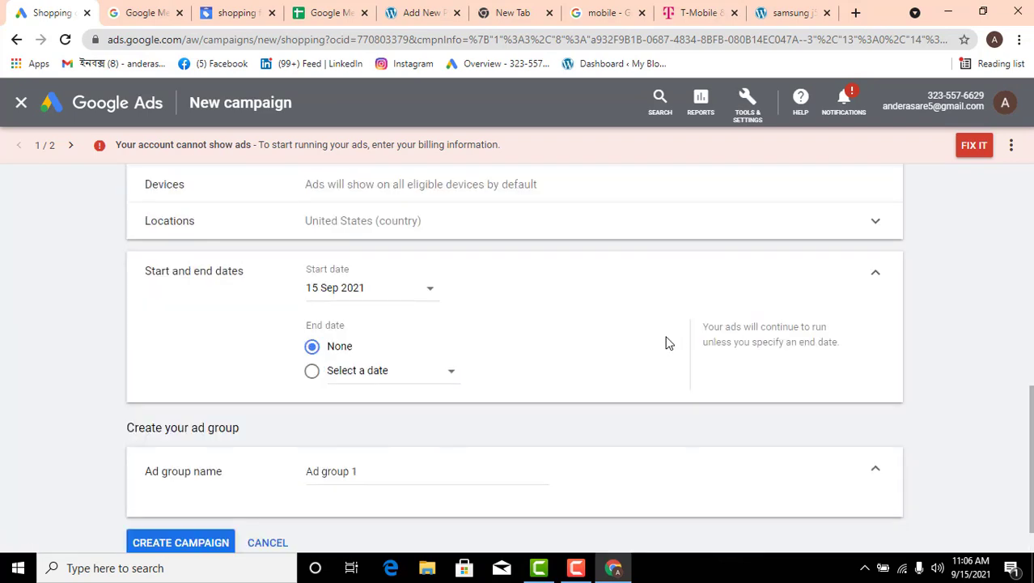
click(343, 298)
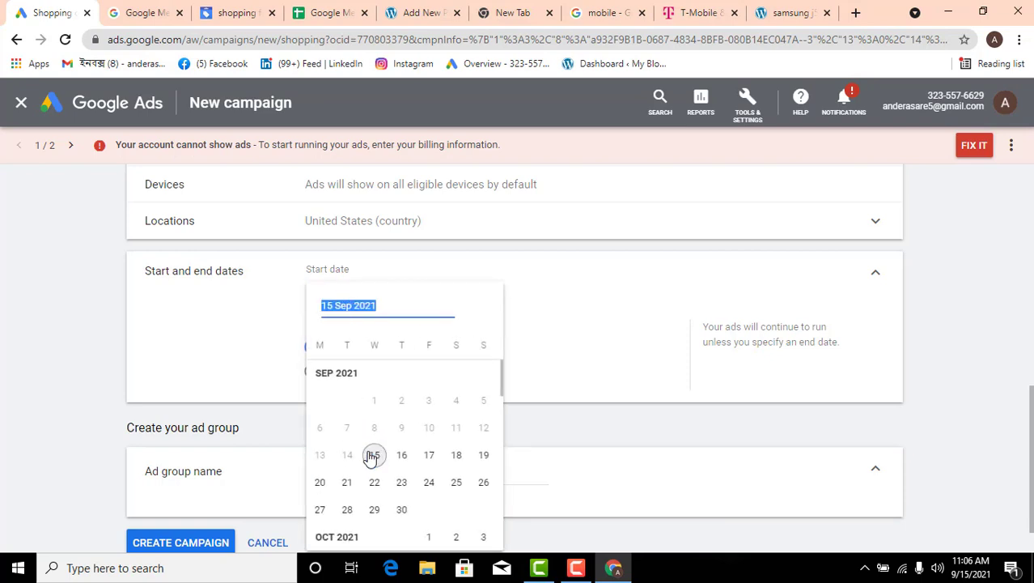
click(369, 453)
click(353, 374)
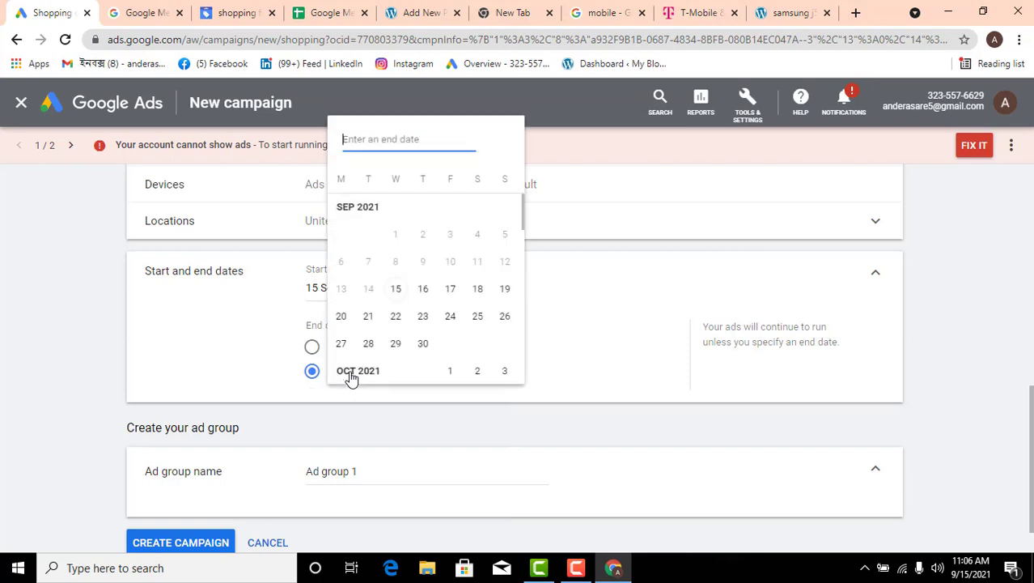
click(397, 321)
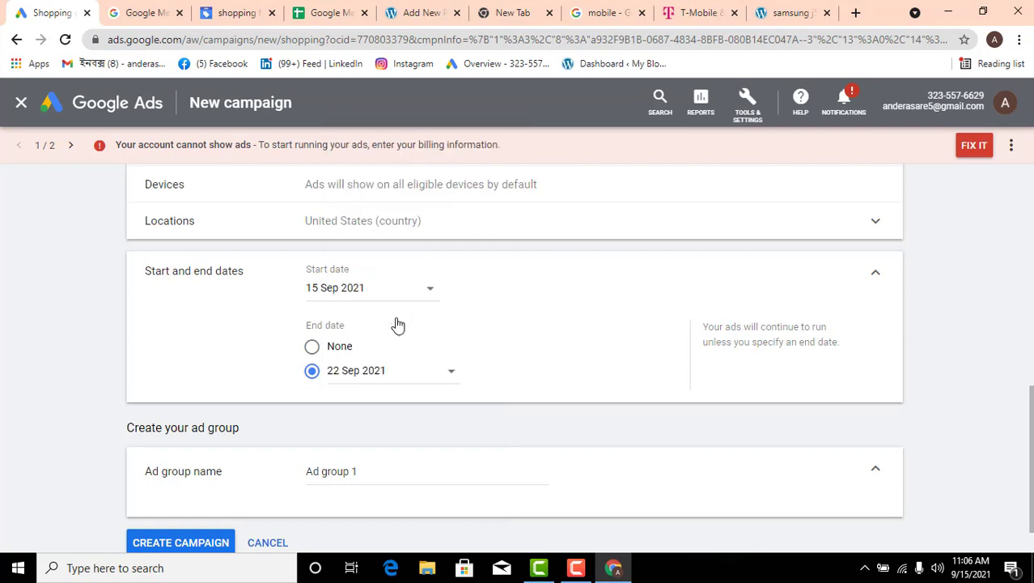
click(874, 274)
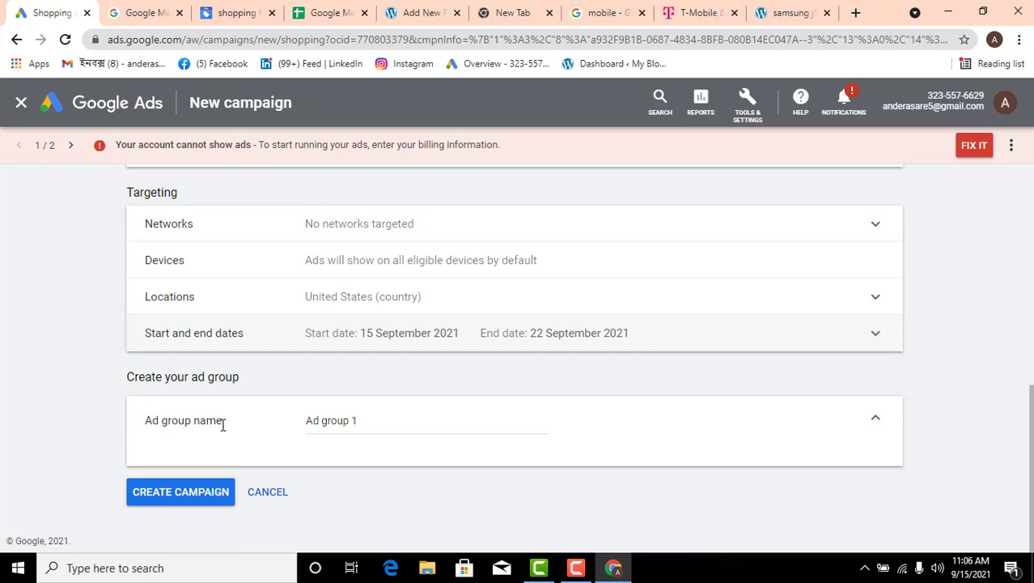
Rename the ad group as "shopping campaign"
click(359, 422)
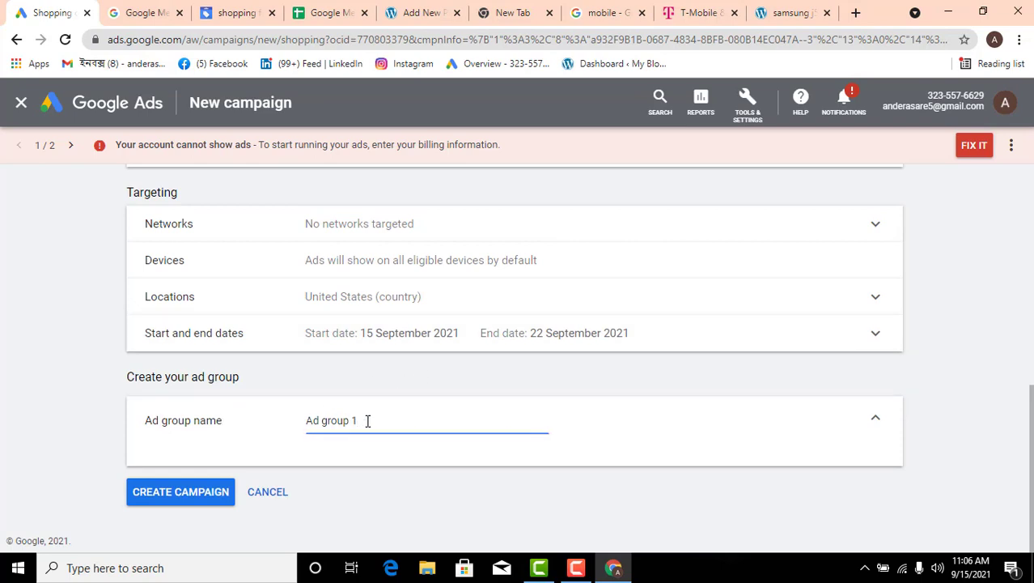
shift+click(331, 427)
click(363, 419)
drag(381, 418, 272, 434)
text(shopping campaign)
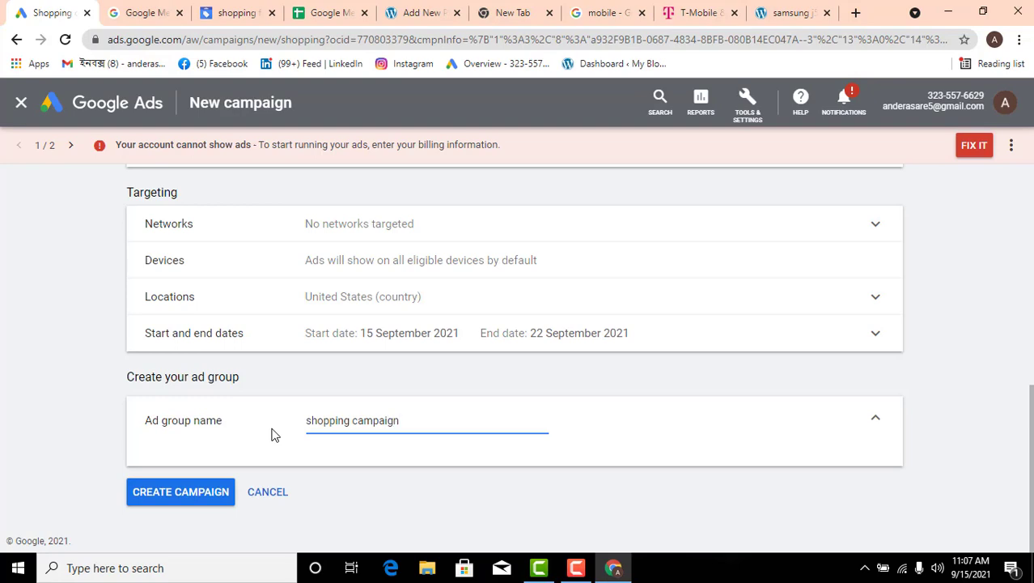
Look over the campaign settings once more, create the Shopping campaign and view its product groups
scroll(639, 395, up, 10)
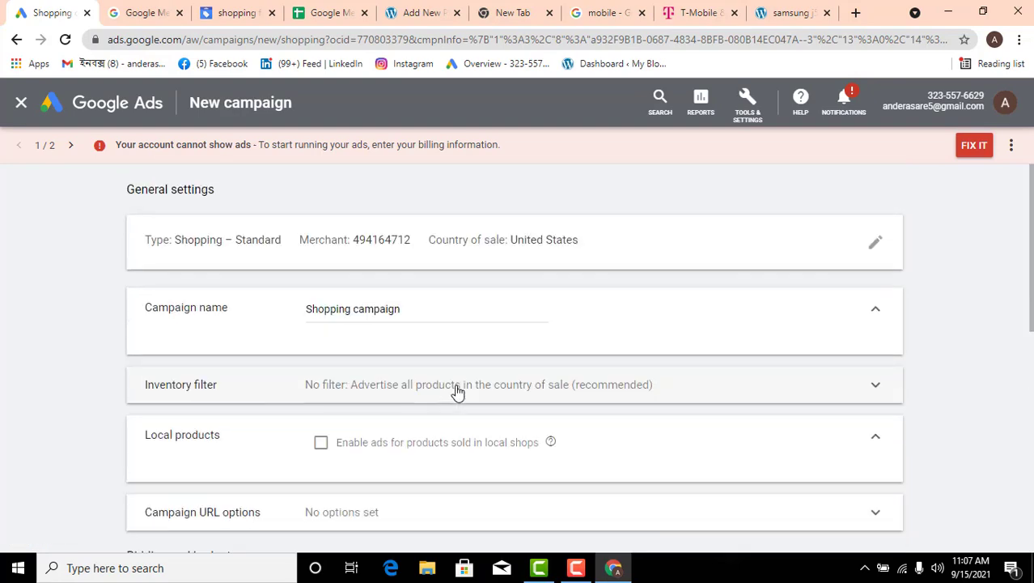
scroll(437, 352, down, 10)
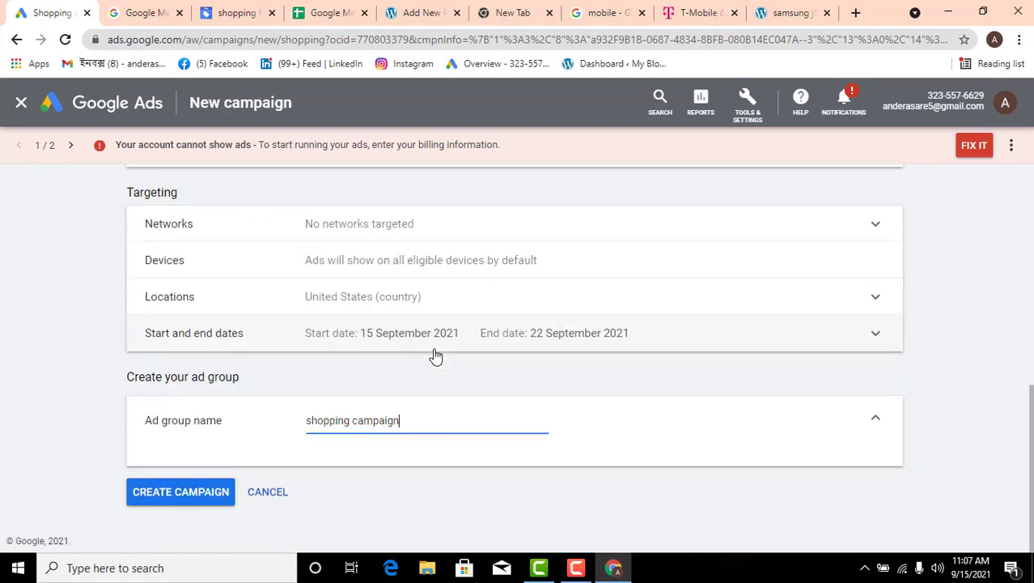
click(202, 500)
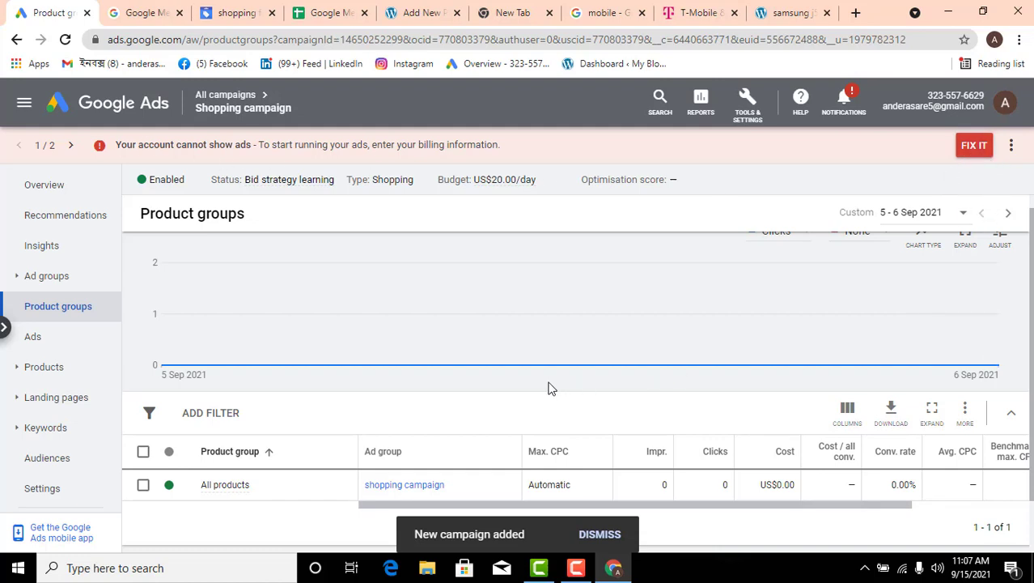
scroll(548, 389, down, 1)
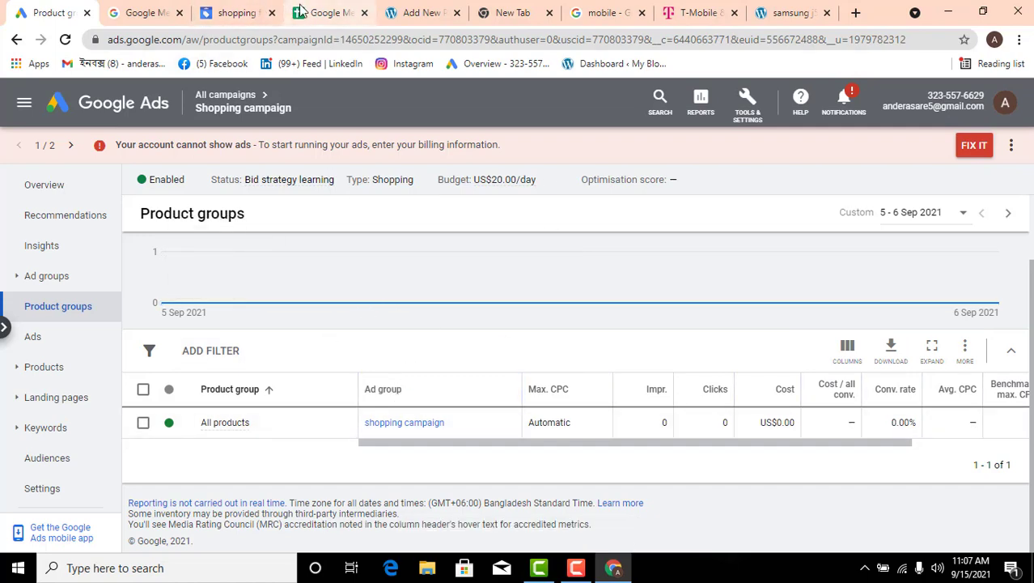
Switch to Google Merchant Center and review the shopping feed's upload details and processing report
click(252, 7)
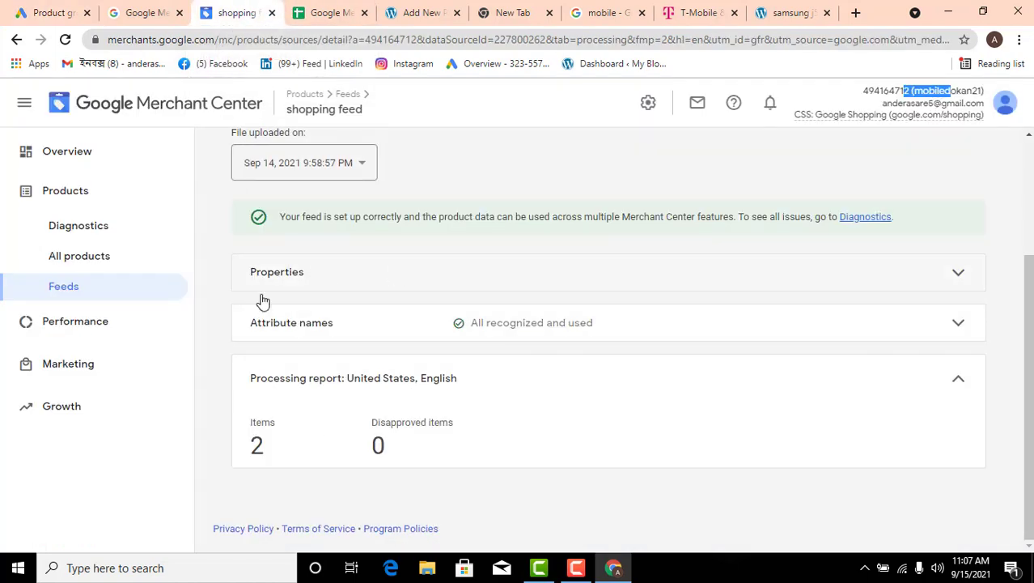
scroll(263, 324, up, 2)
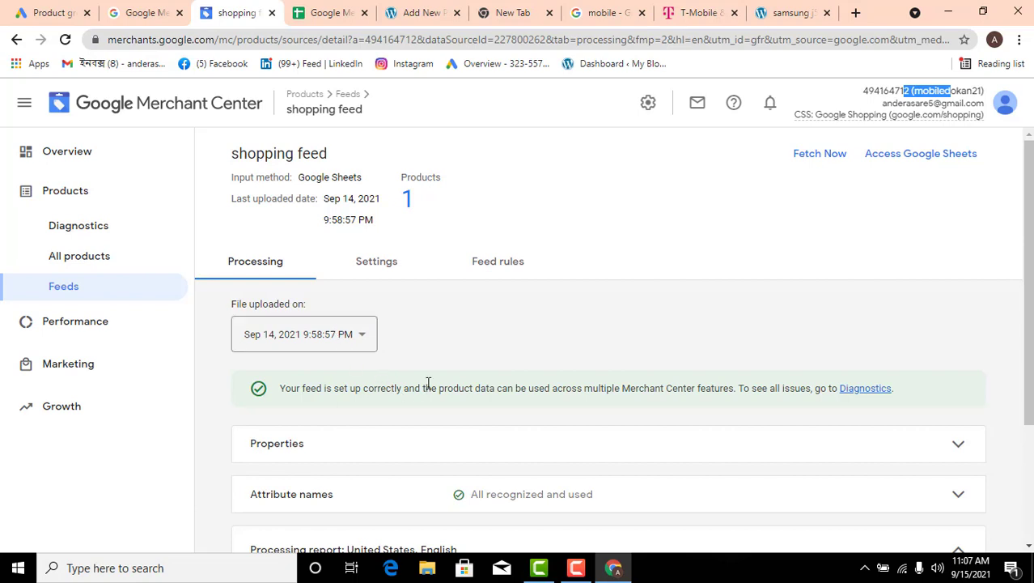
scroll(427, 385, down, 2)
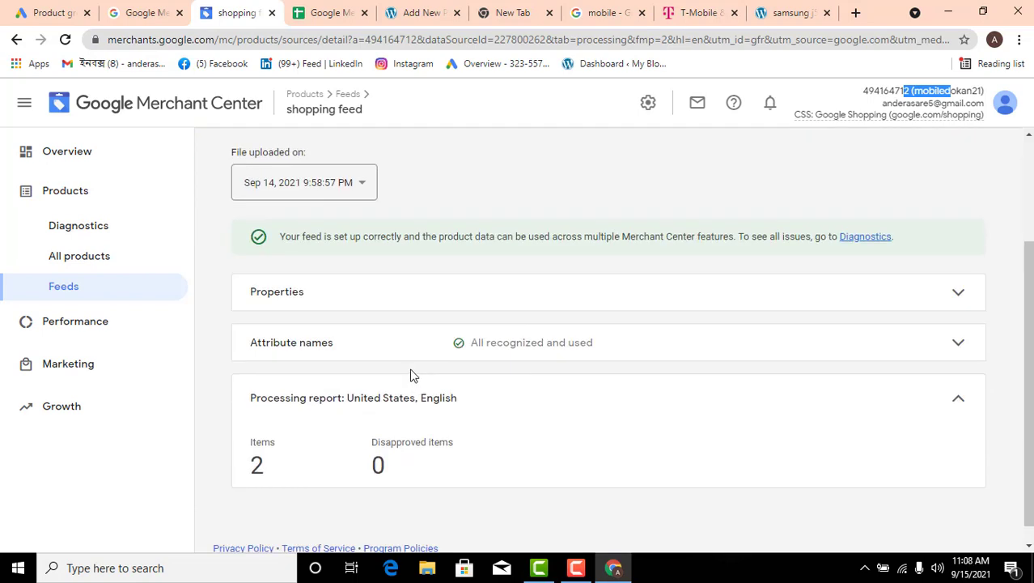
scroll(411, 374, up, 1)
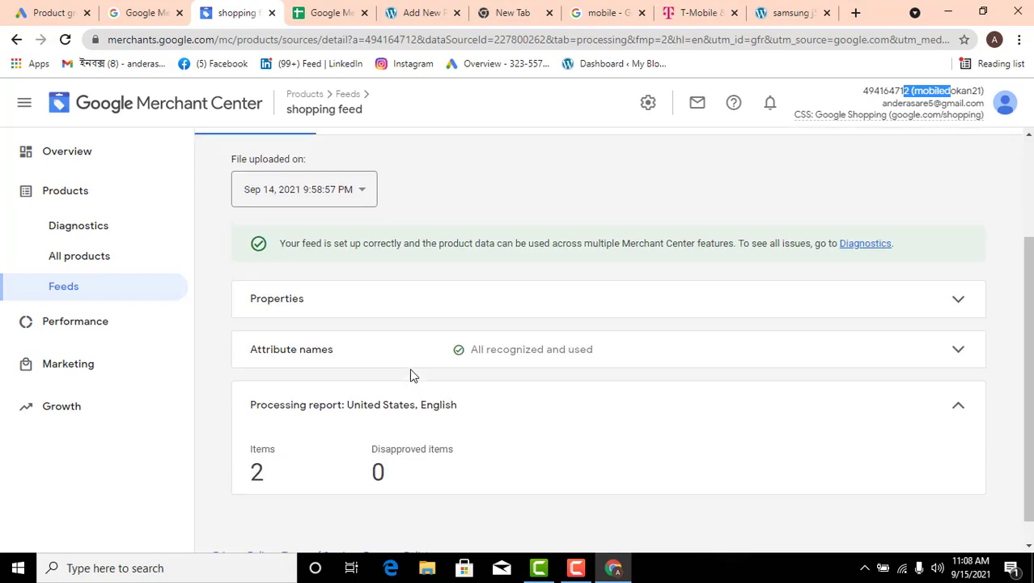
scroll(308, 314, up, 1)
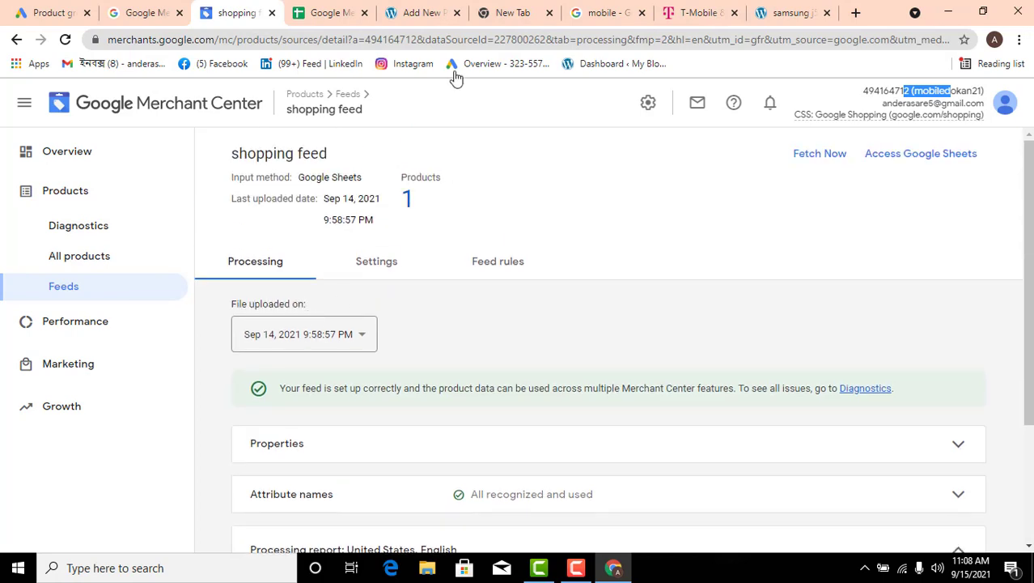
Switch to the feed's Google Sheet and check the samsung j5 row's Google product category and identifier values
click(328, 13)
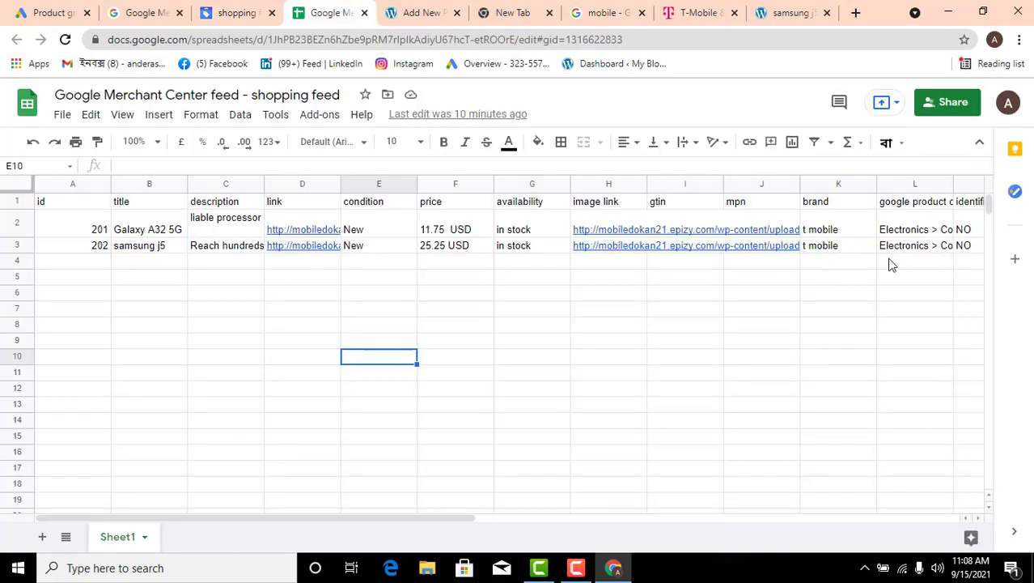
click(924, 245)
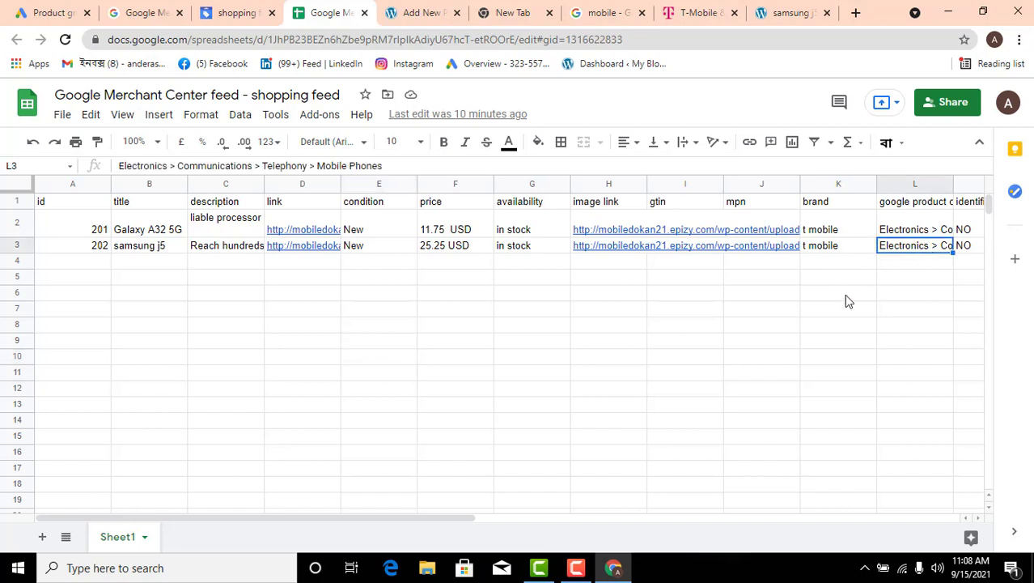
click(968, 247)
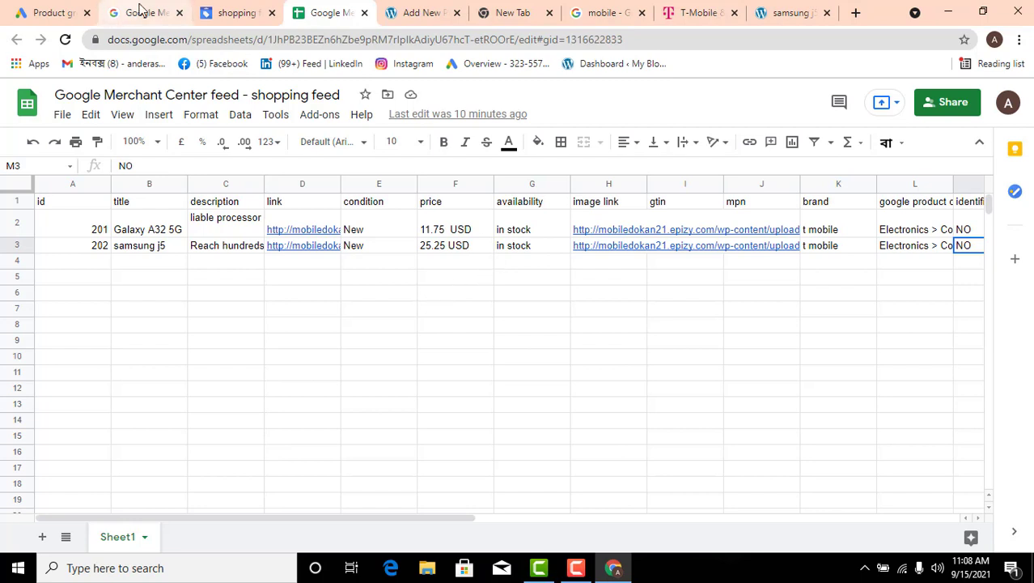
click(326, 290)
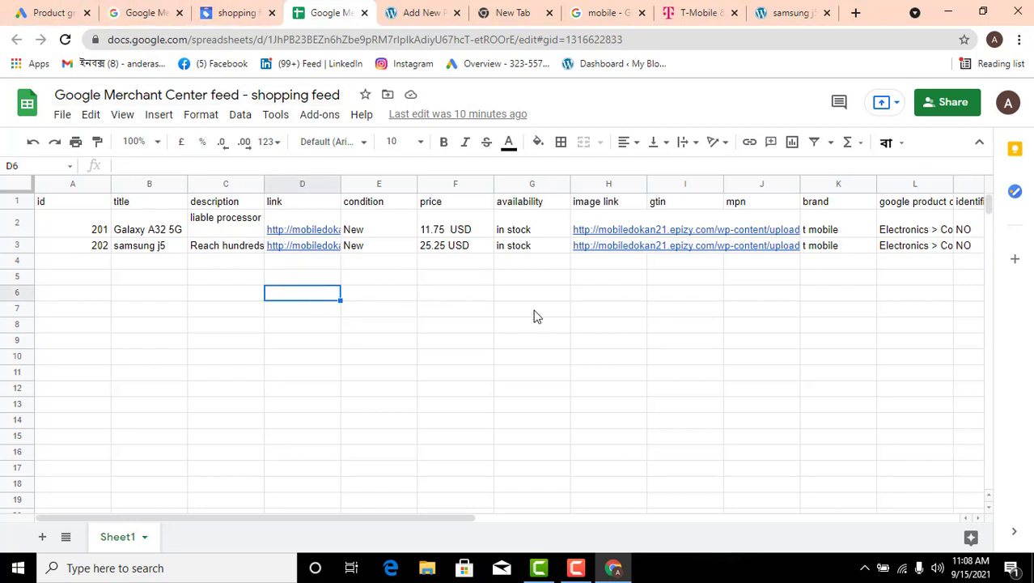
drag(414, 301, 598, 346)
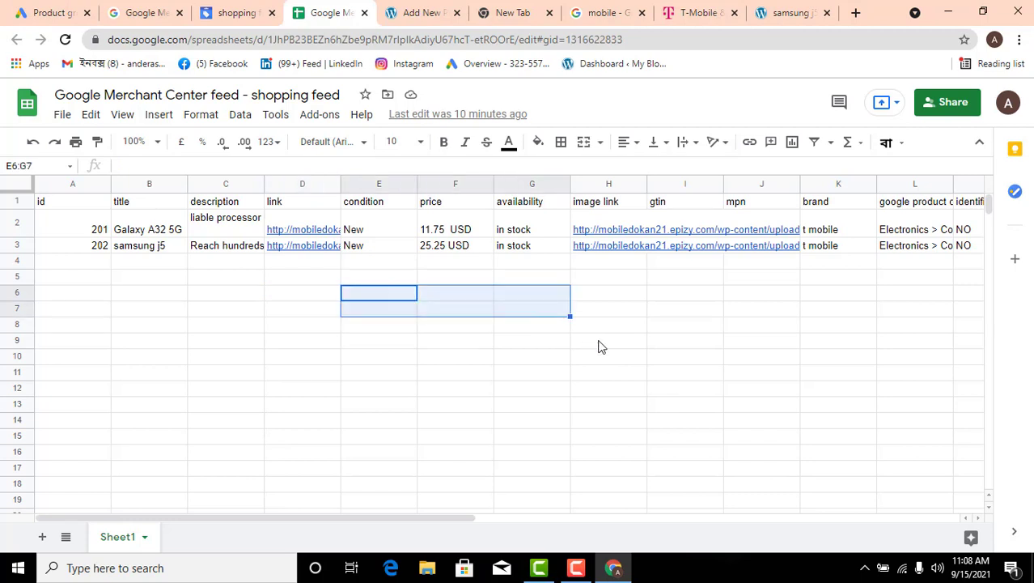
click(600, 345)
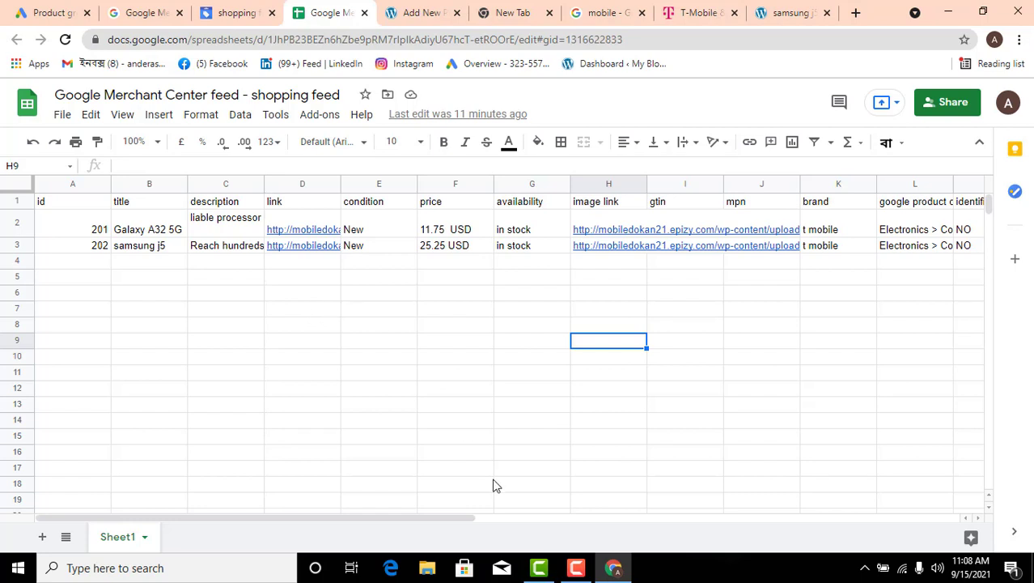
click(576, 568)
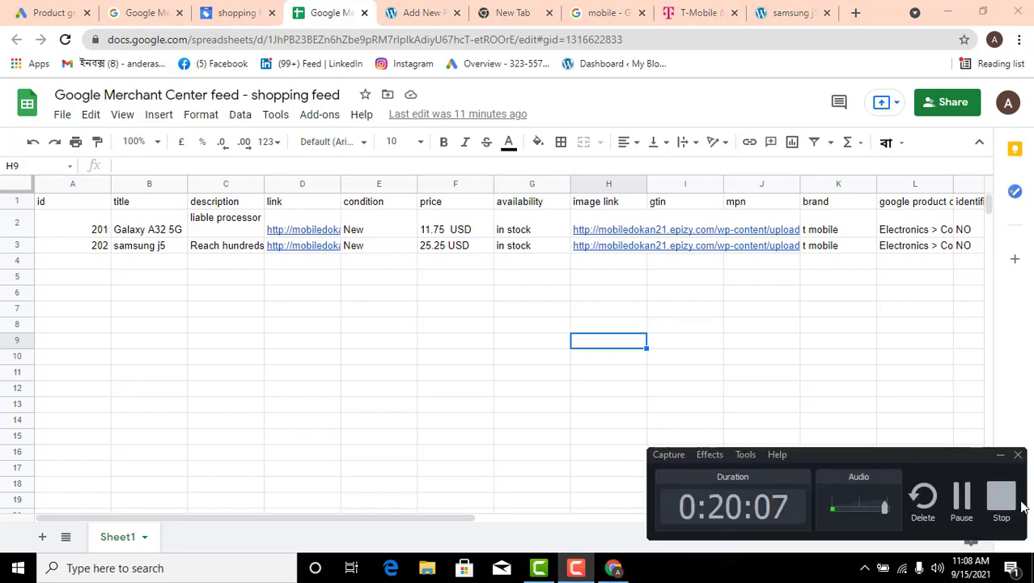